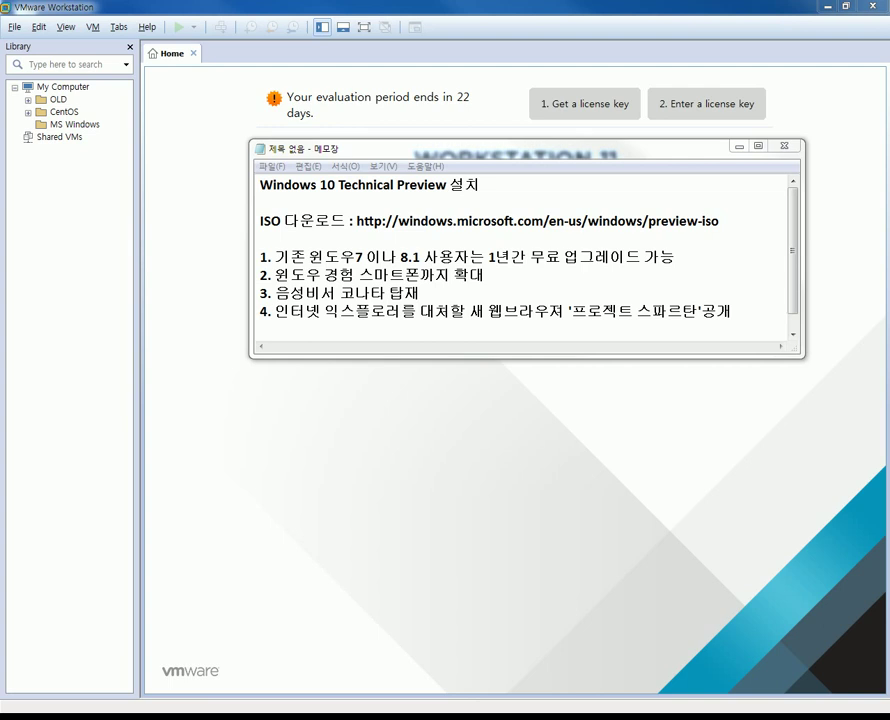
Load the Windows 10 Technical Preview ISO download page in IE from the Notepad address, then minimize Notepad.
drag(357, 220, 568, 220)
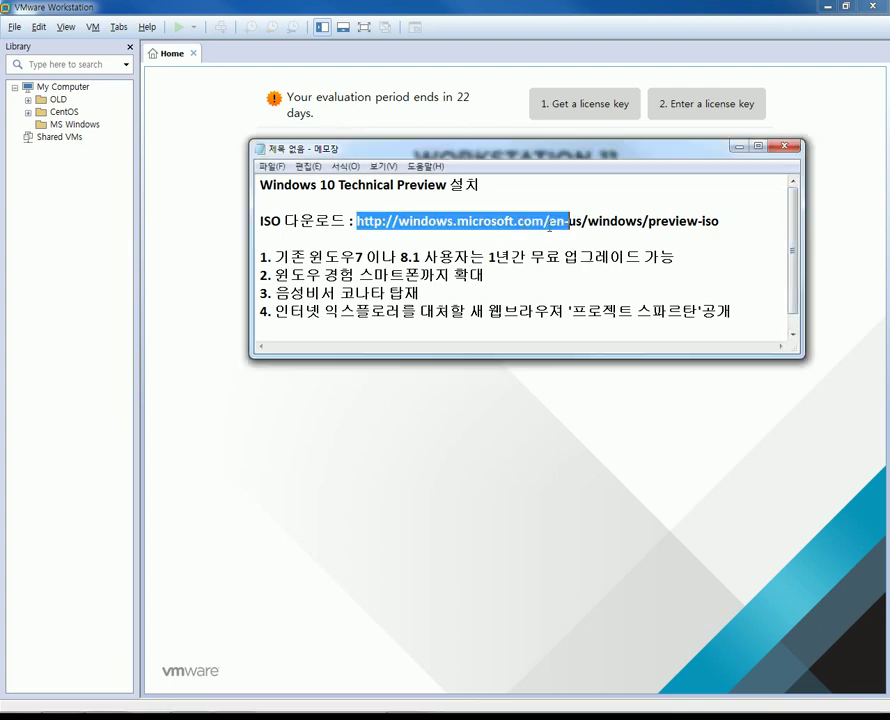
drag(736, 220, 357, 220)
key(ctrl+c)
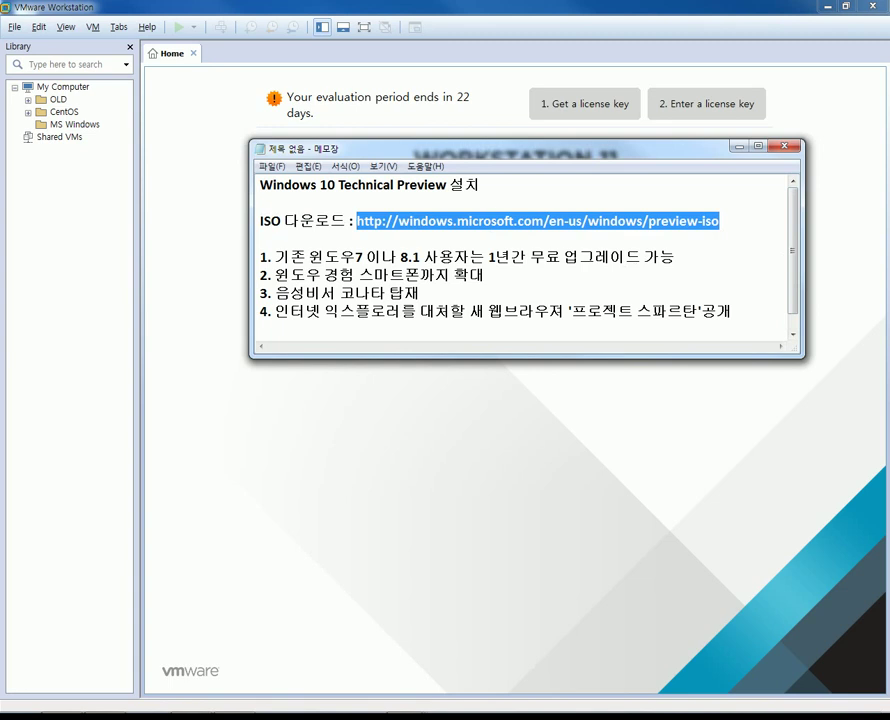
drag(887, 98, 171, 324)
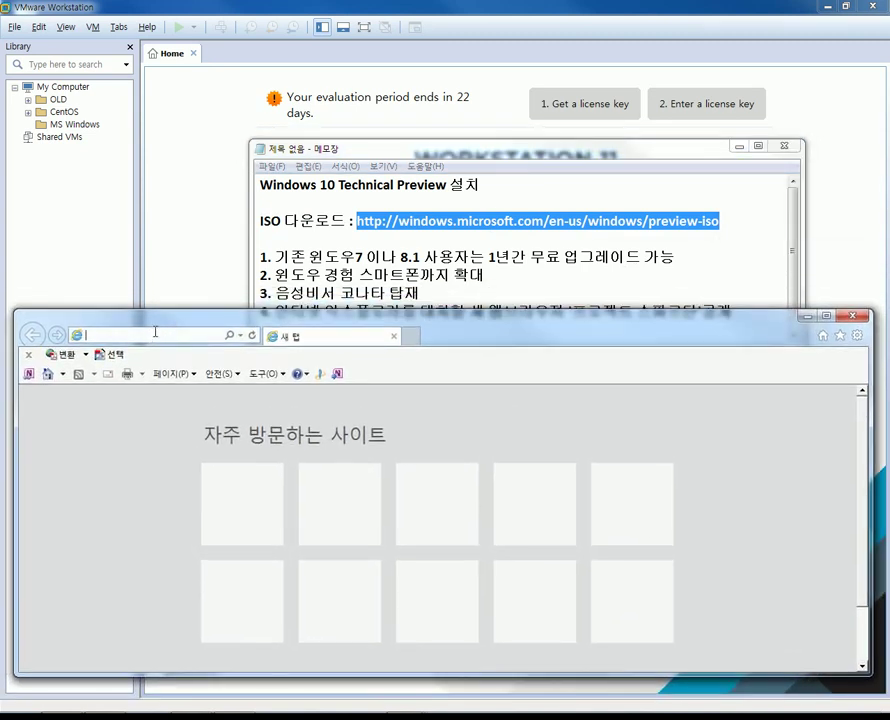
key(ctrl+v)
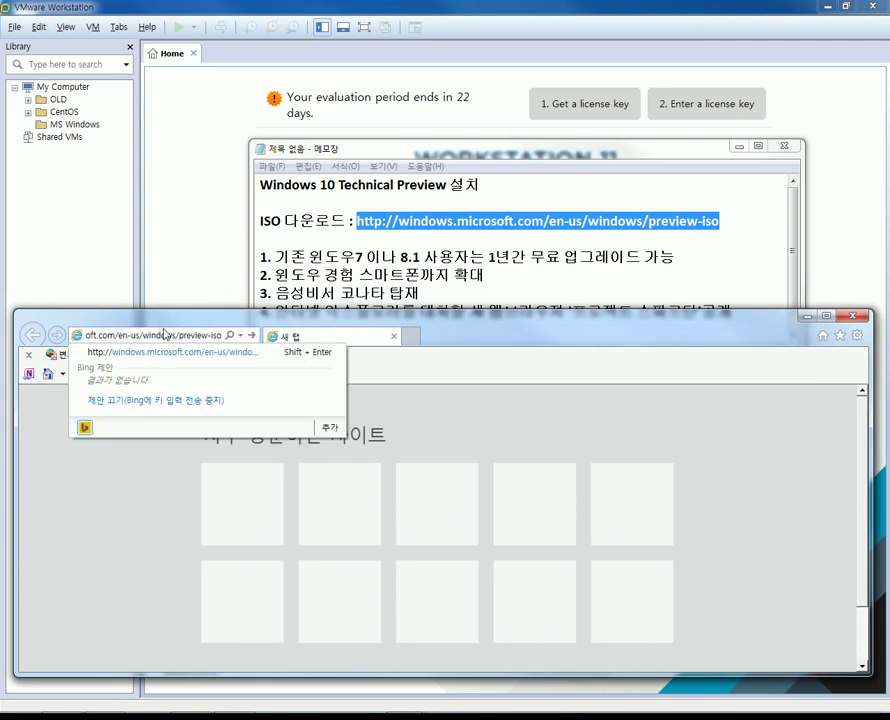
key(Return)
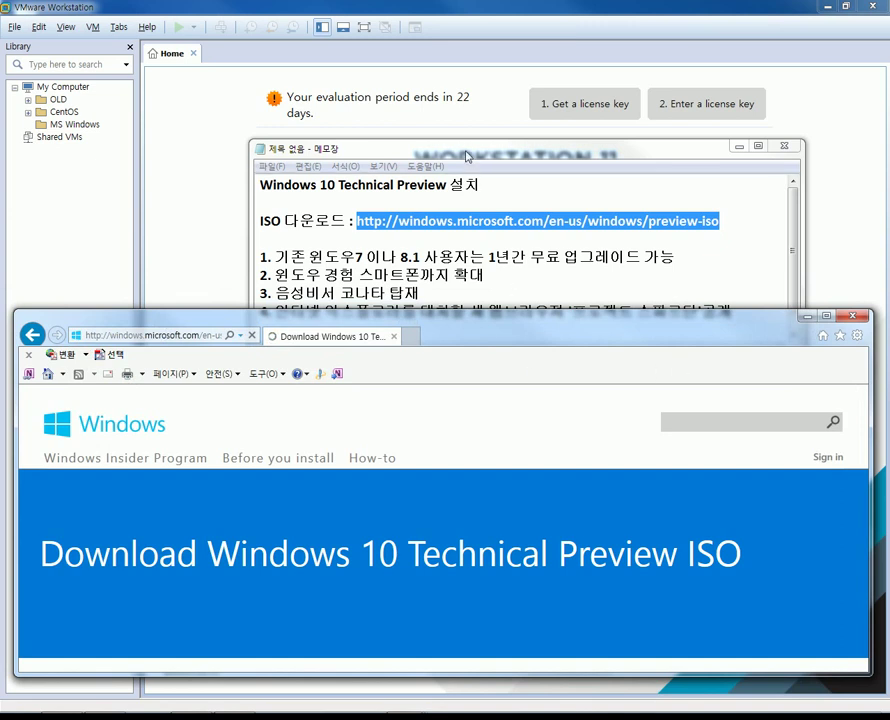
click(466, 155)
click(739, 146)
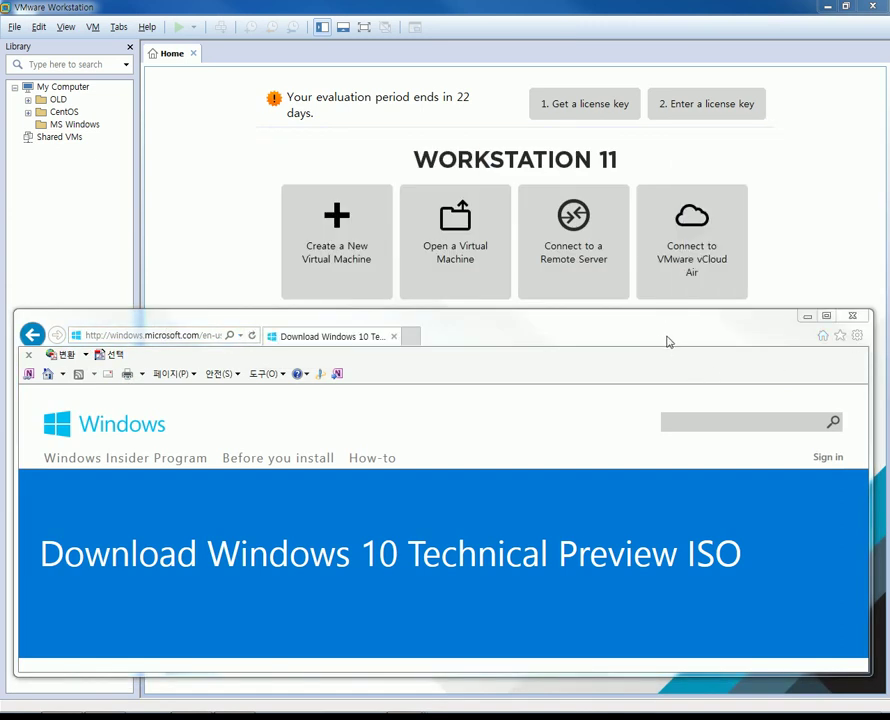
Maximize Internet Explorer and scroll to the Download links list, briefly selecting the product key.
double_click(668, 341)
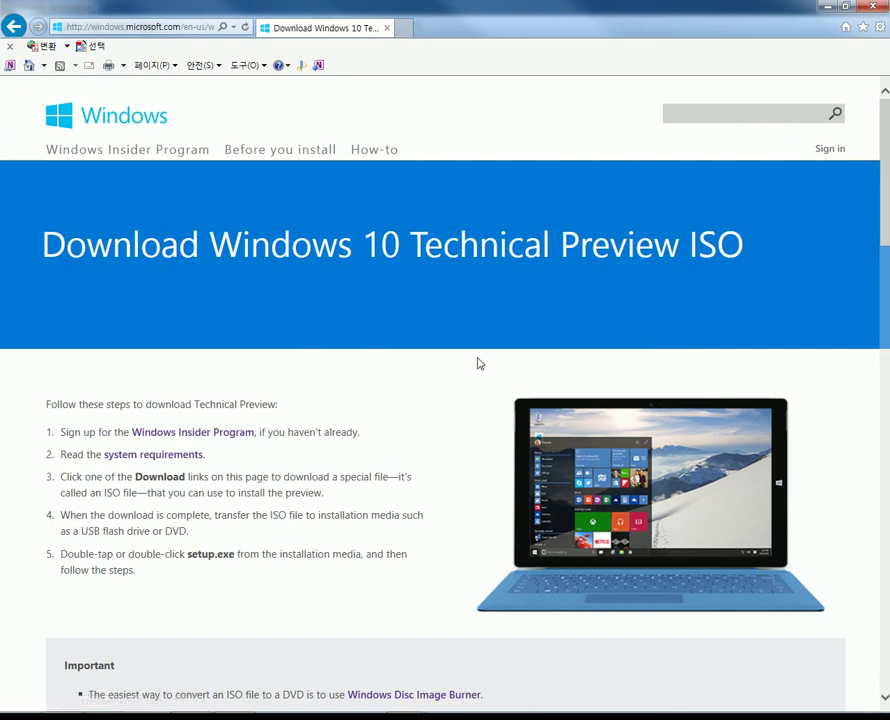
scroll(478, 363, down, 7)
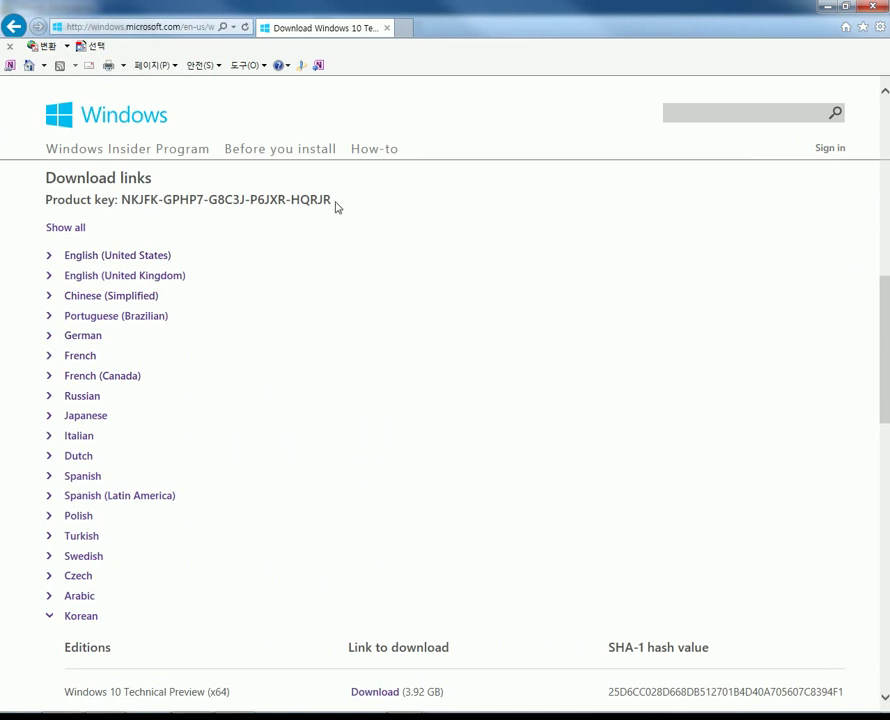
drag(335, 201, 134, 201)
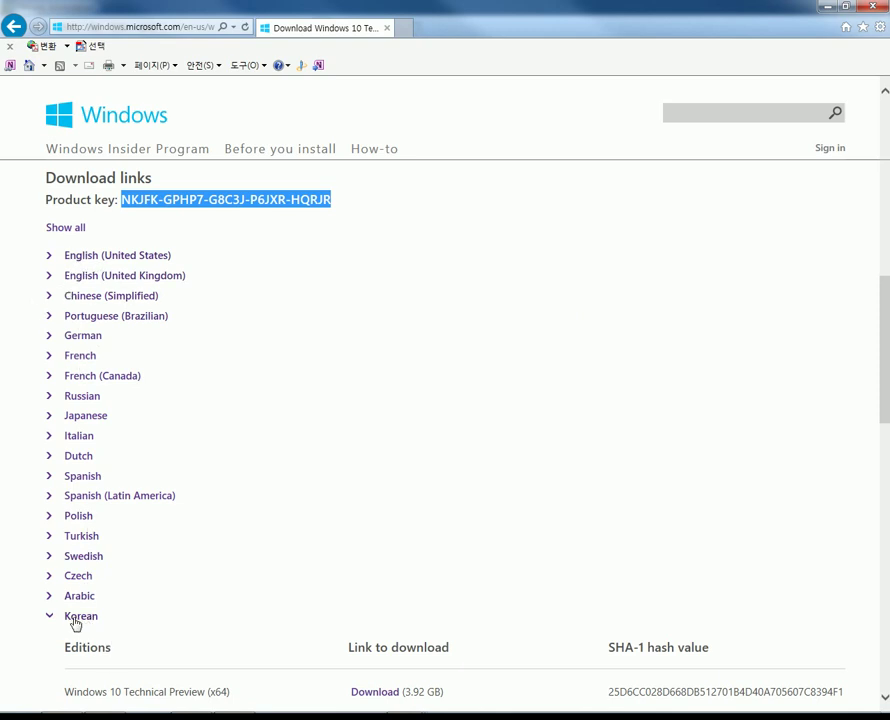
click(20, 501)
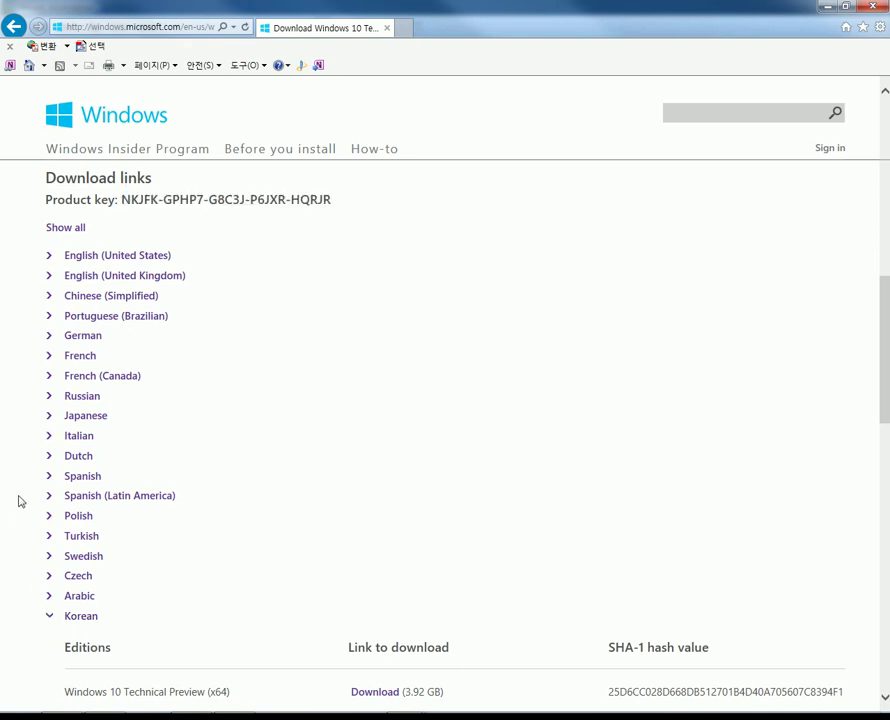
Start saving the Korean Windows 10 Technical Preview x64 ISO, cancel the download, and minimize IE.
scroll(20, 502, down, 3)
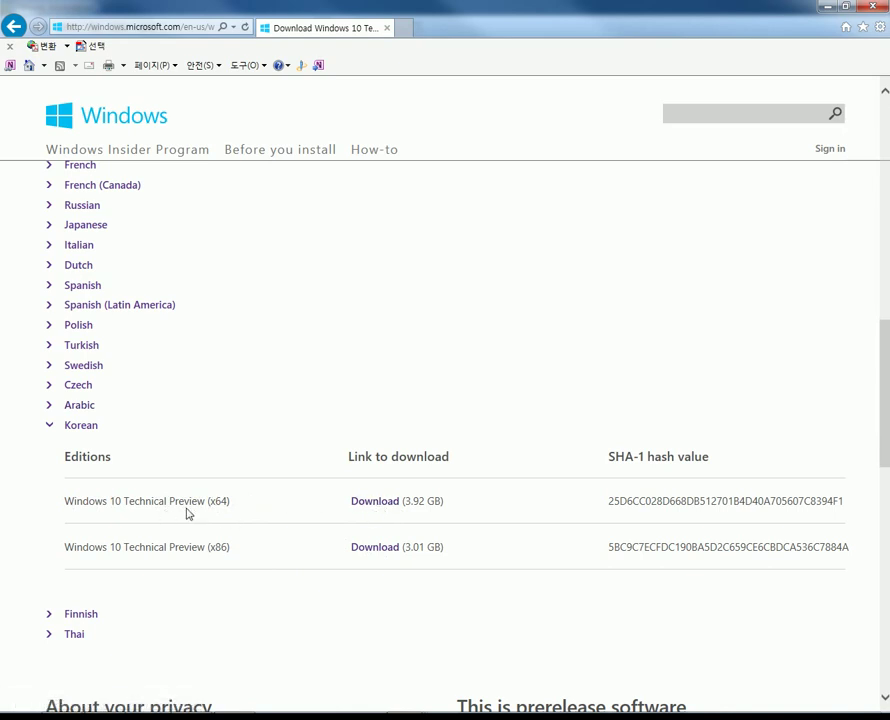
click(378, 501)
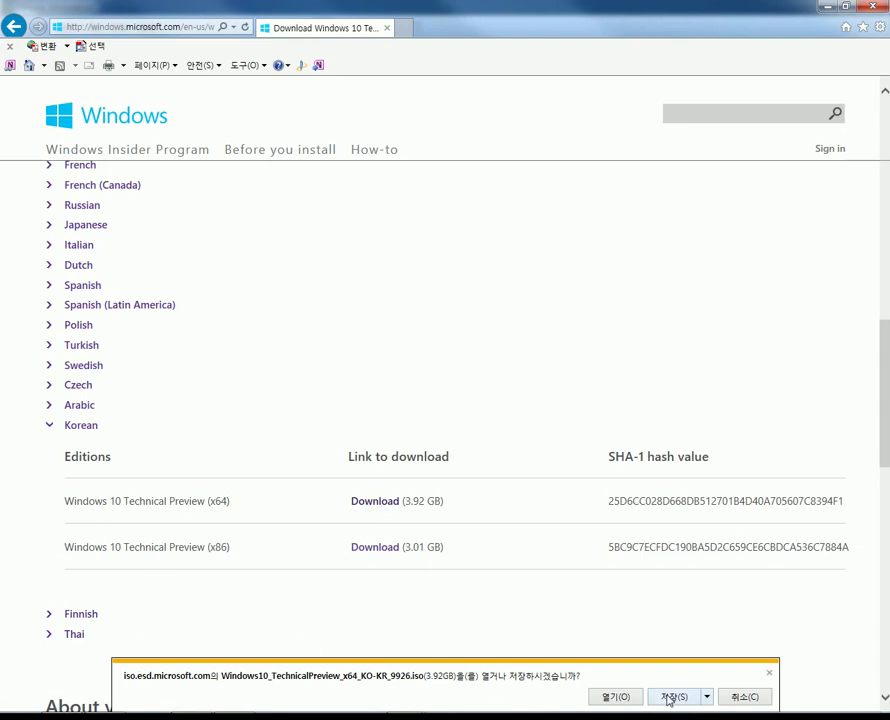
click(669, 697)
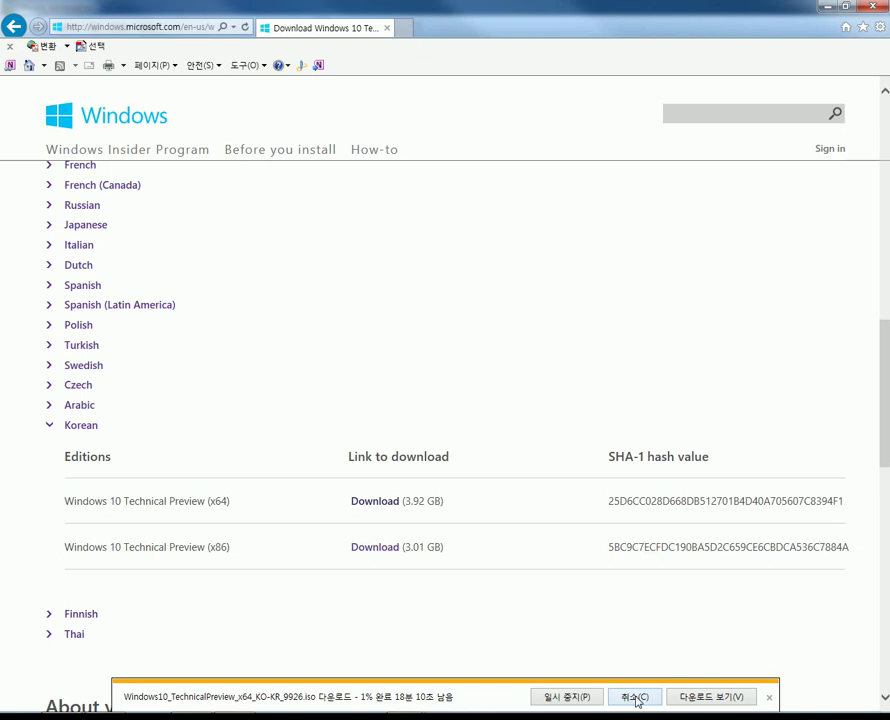
click(636, 697)
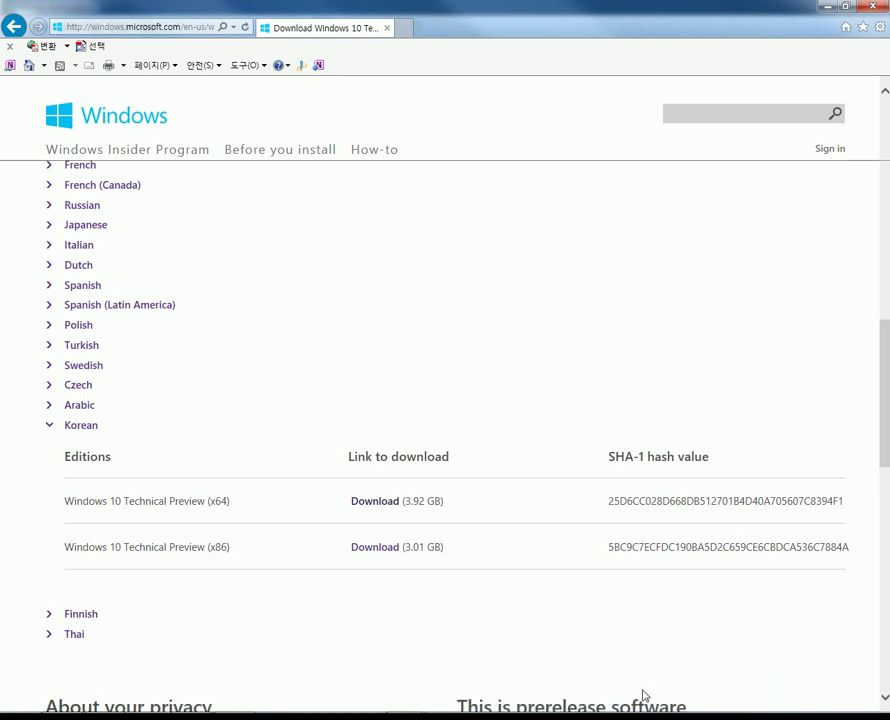
click(834, 6)
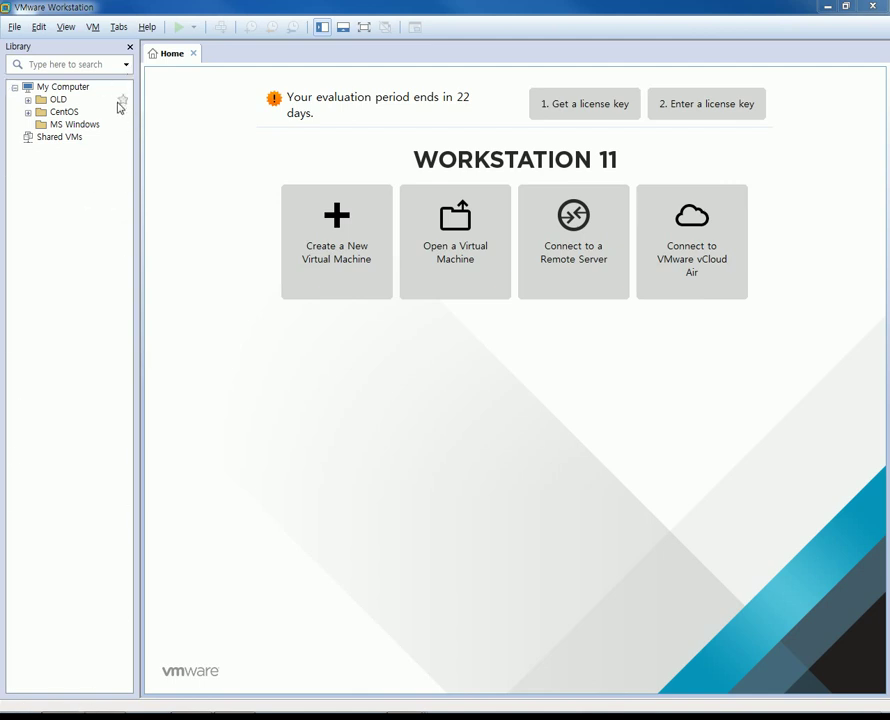
Launch the New Virtual Machine Wizard from the Library pane's context menu and nudge it up-left.
right_click(50, 210)
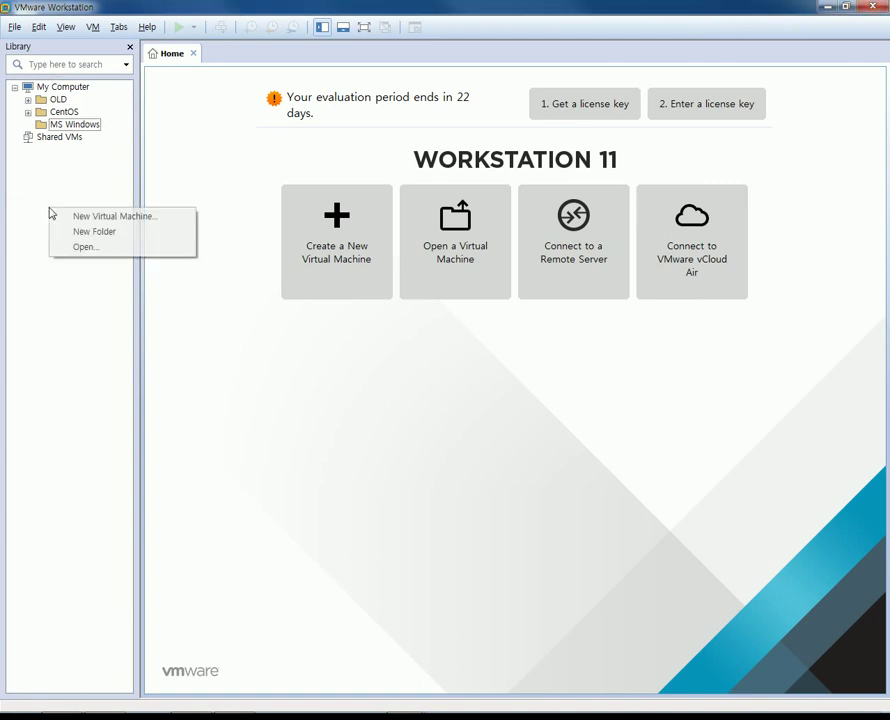
click(113, 217)
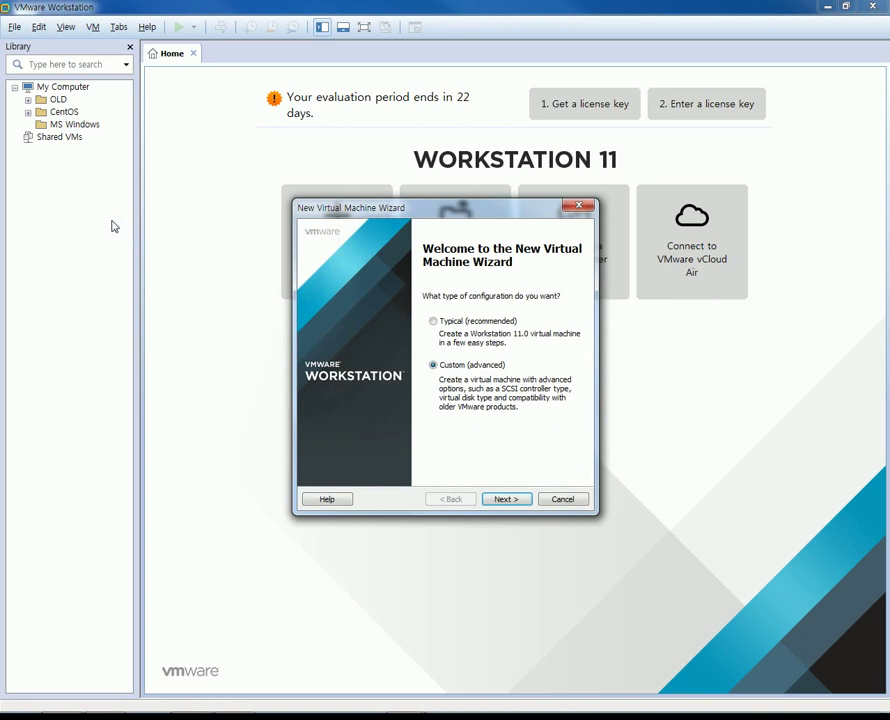
drag(367, 214, 342, 194)
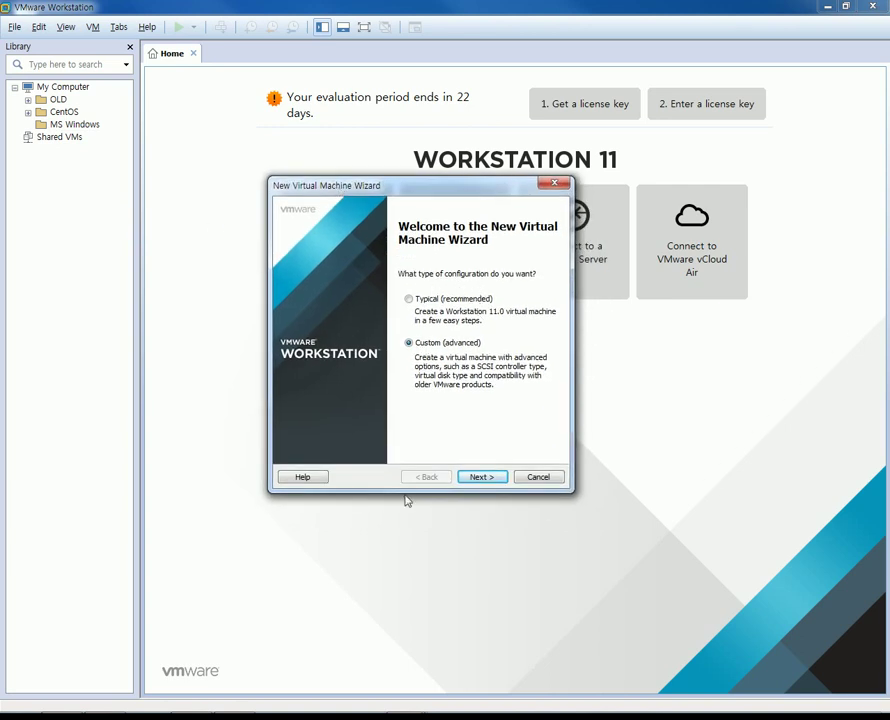
Choose Workstation 10.0 hardware compatibility and opt to install the operating system later.
click(484, 478)
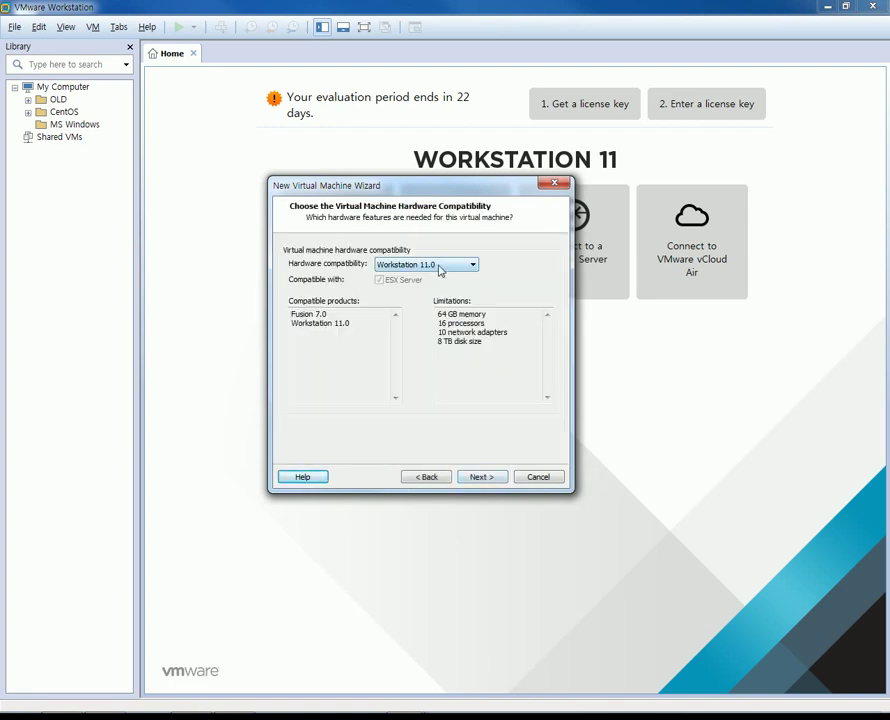
click(440, 268)
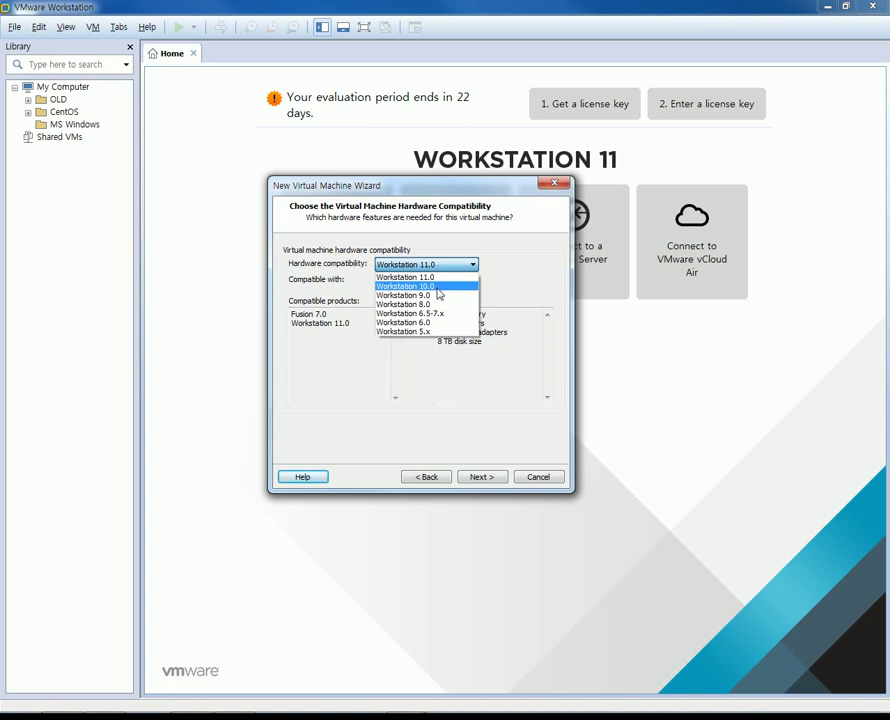
click(437, 288)
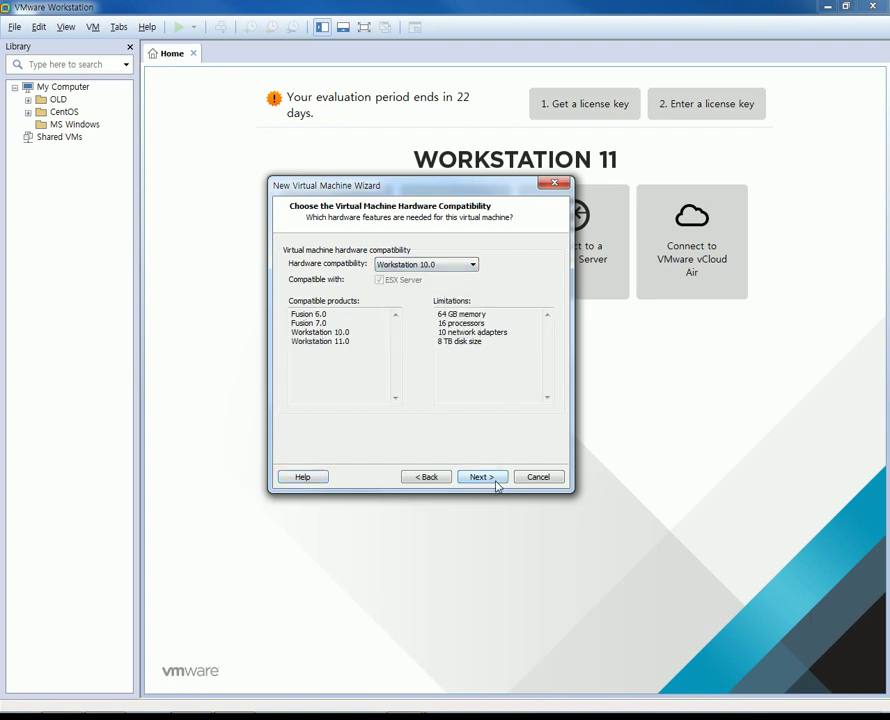
click(482, 477)
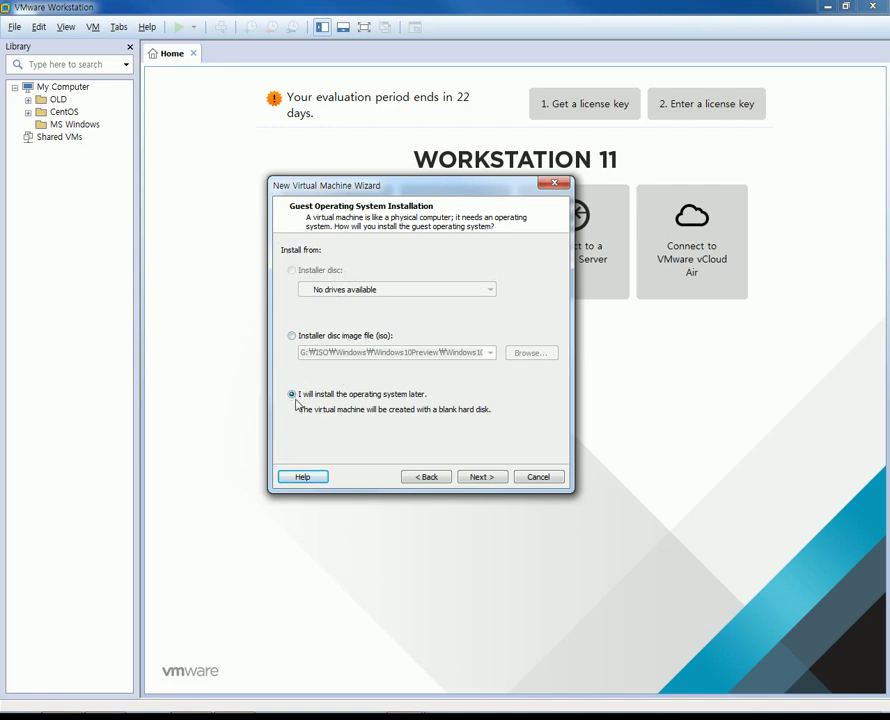
click(468, 477)
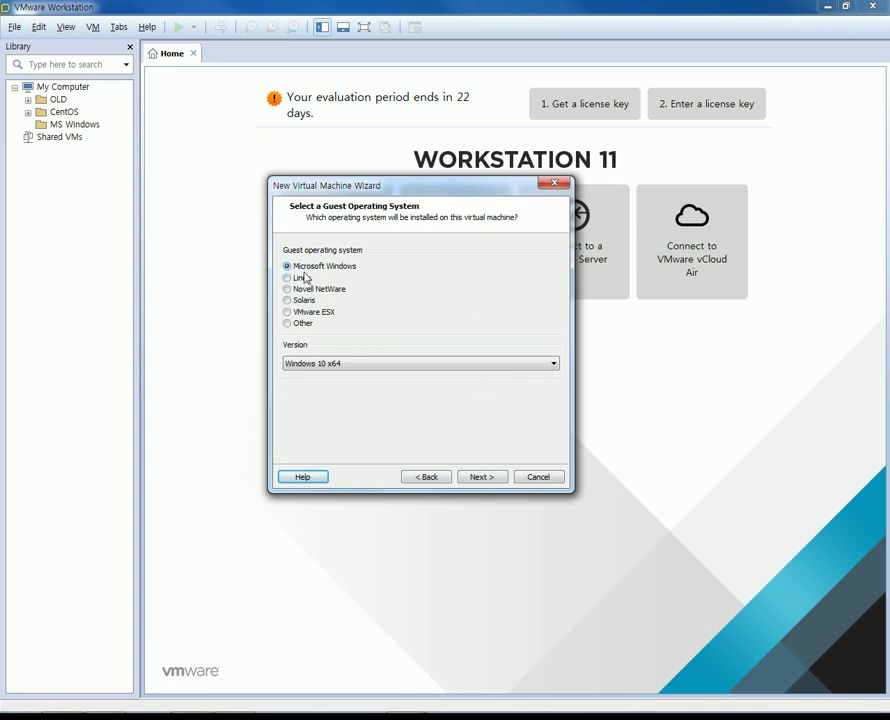
Select Windows 10 x64 as the guest OS and name the virtual machine Win10Pre01.
click(320, 366)
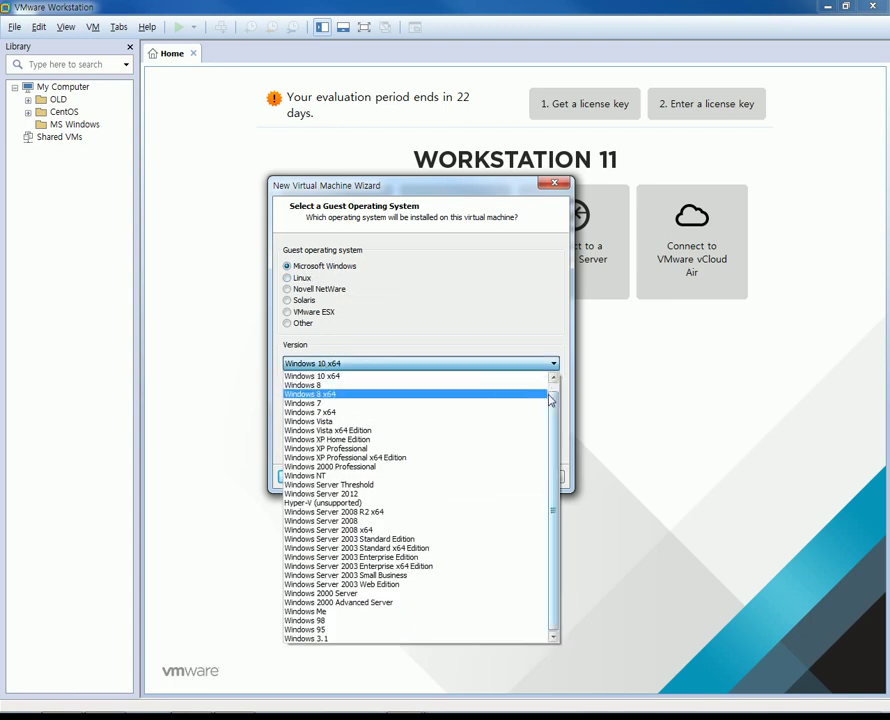
scroll(444, 400, up, 1)
click(444, 386)
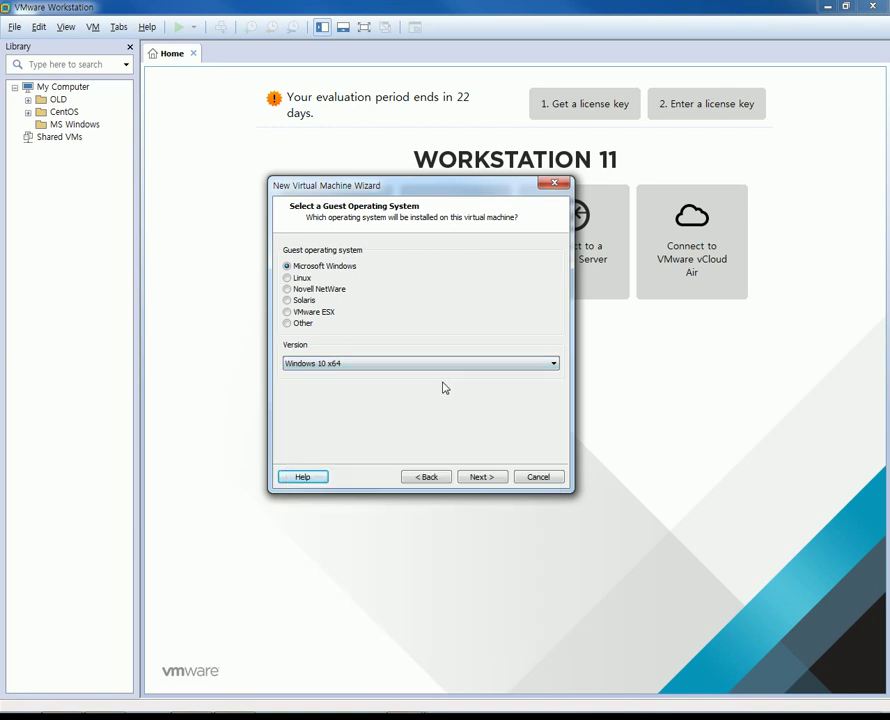
click(483, 477)
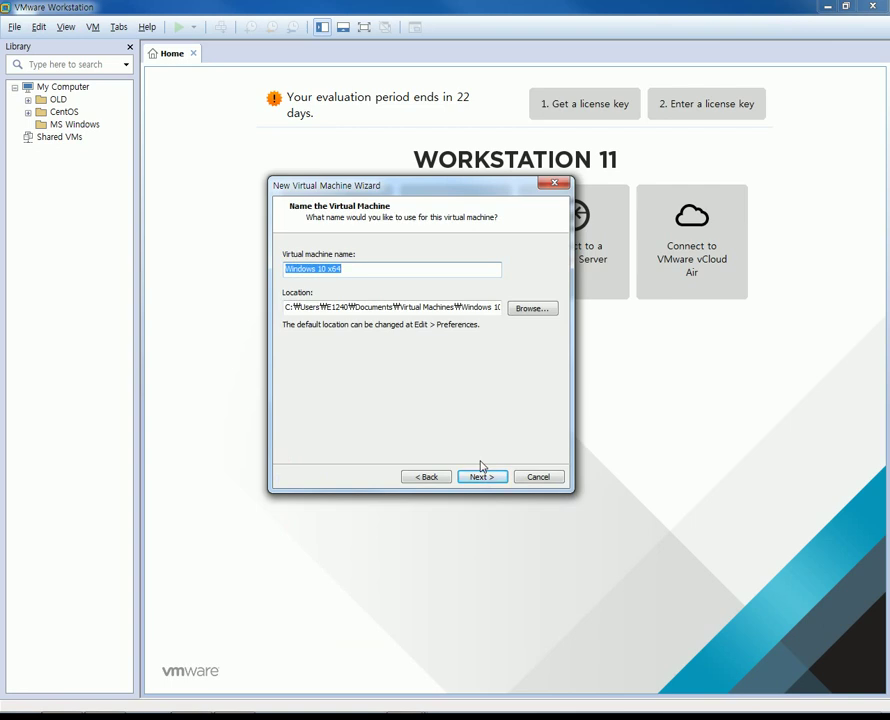
text(Win10Pre01)
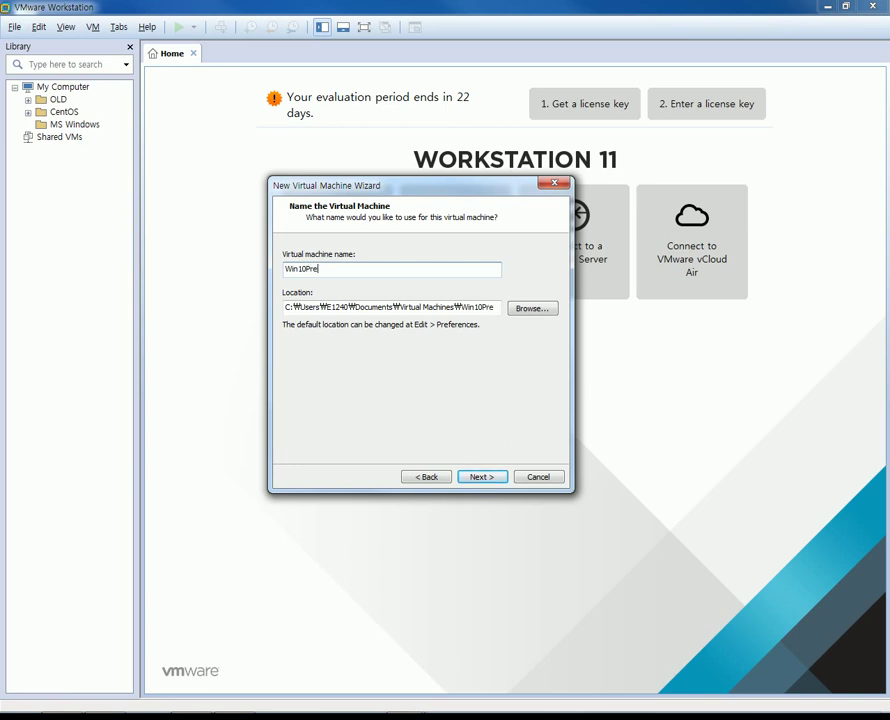
click(505, 481)
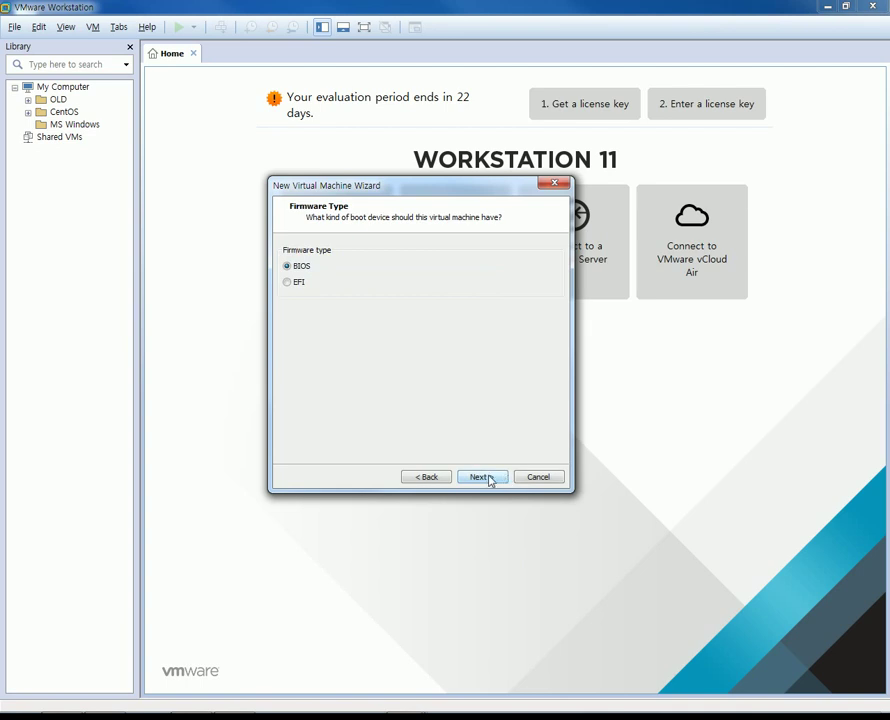
Keep BIOS firmware and give the VM 2 processors with 2 cores each.
click(490, 481)
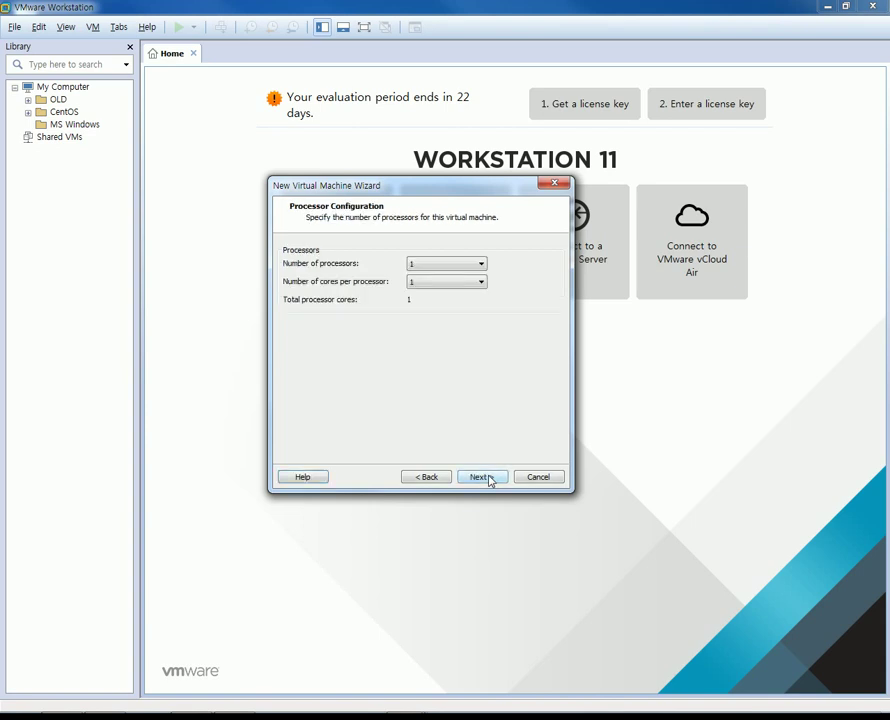
click(445, 265)
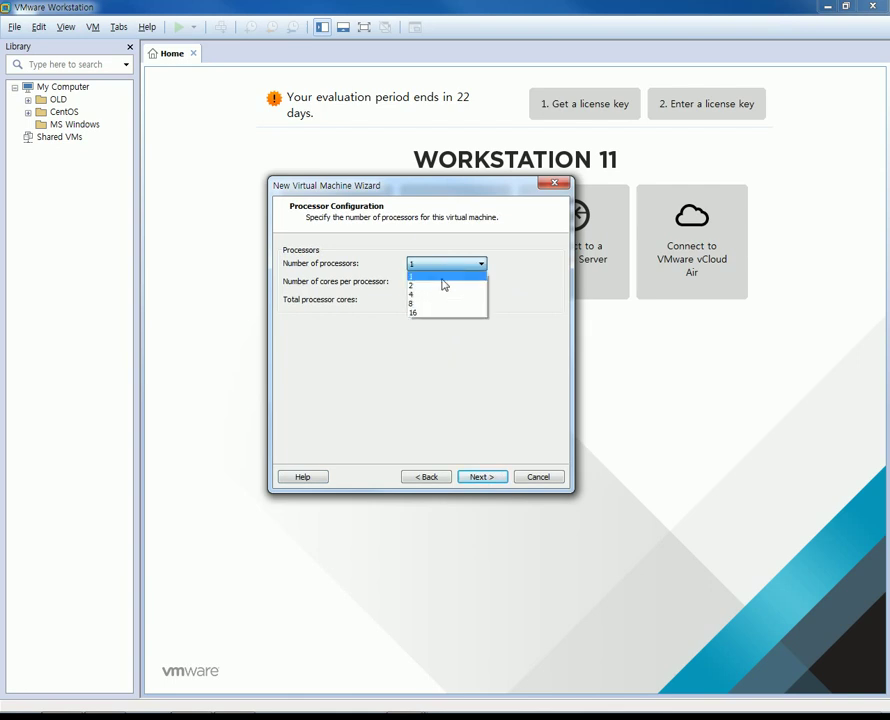
click(443, 286)
click(443, 284)
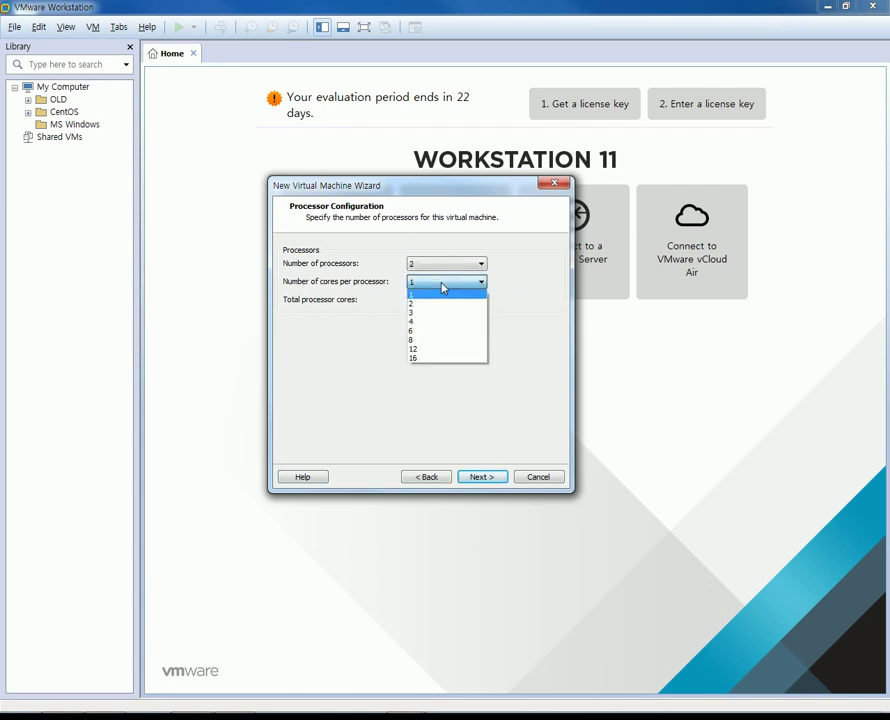
click(435, 304)
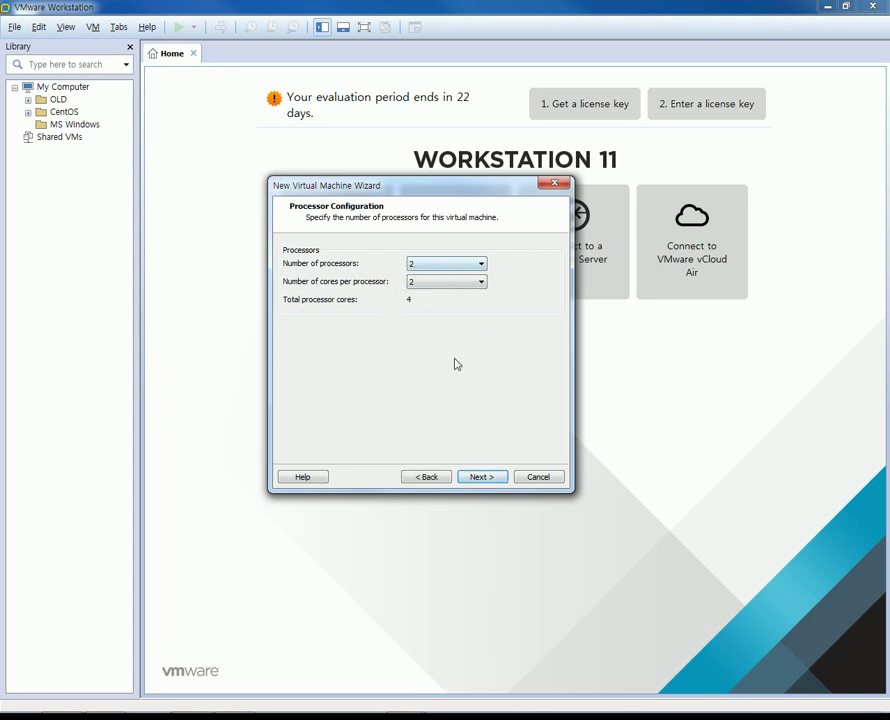
click(482, 478)
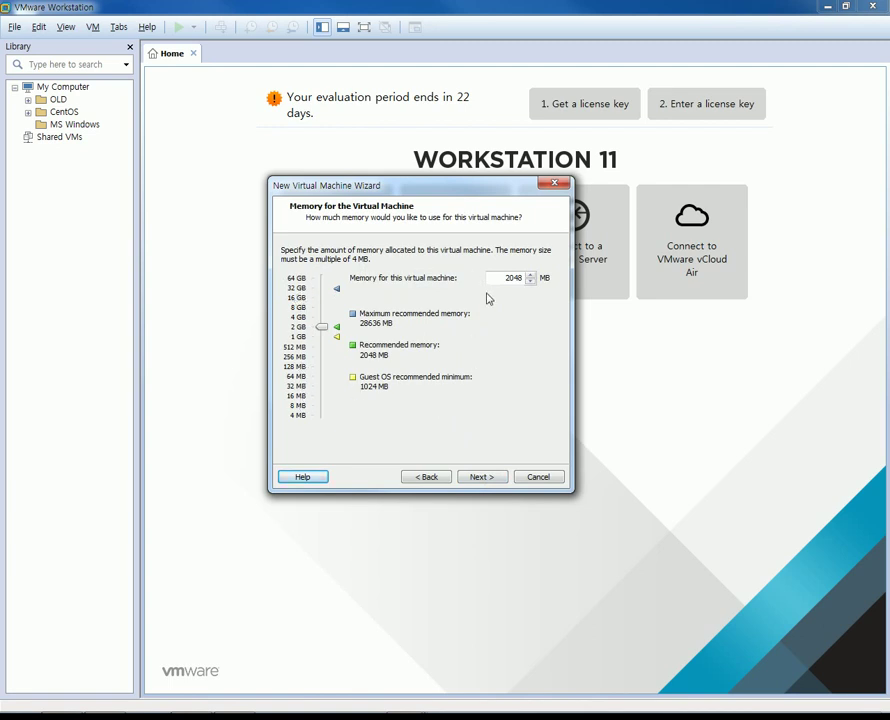
Accept the defaults: 2048 MB memory, NAT networking, LSI Logic SAS controller and SCSI disk.
click(483, 477)
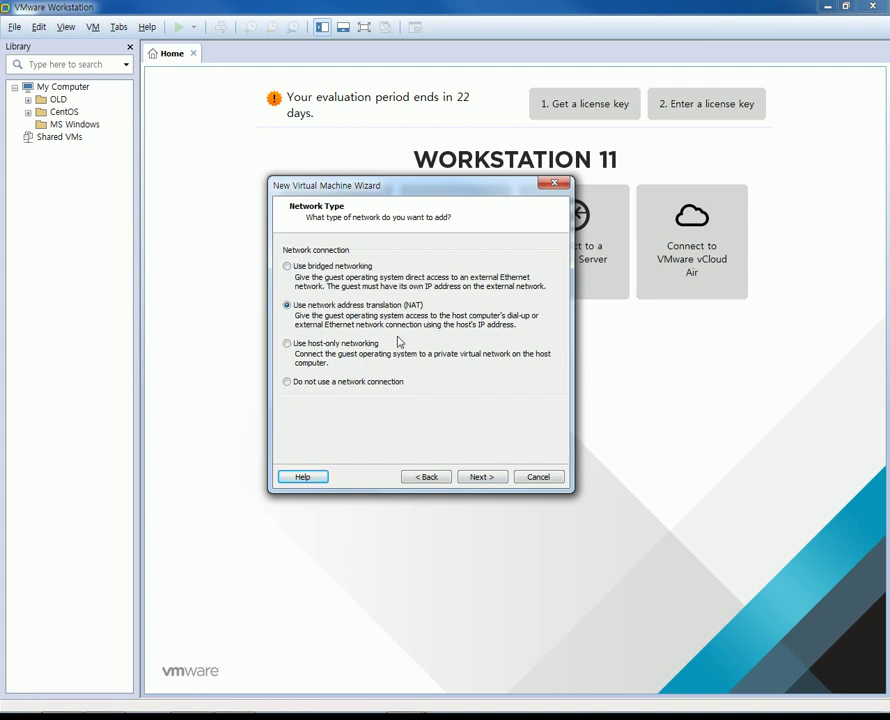
click(474, 479)
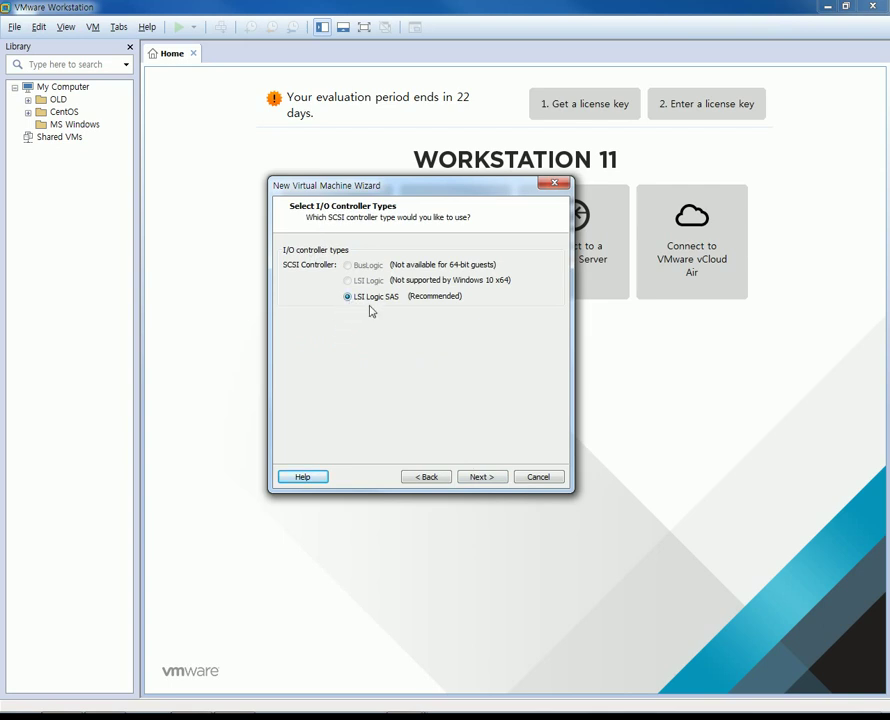
click(483, 477)
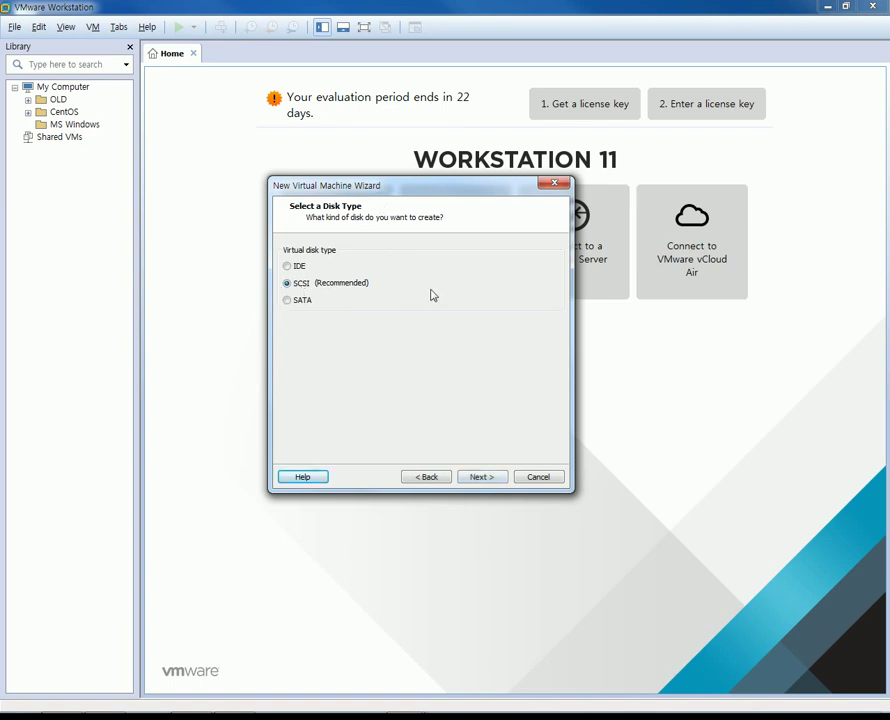
click(480, 480)
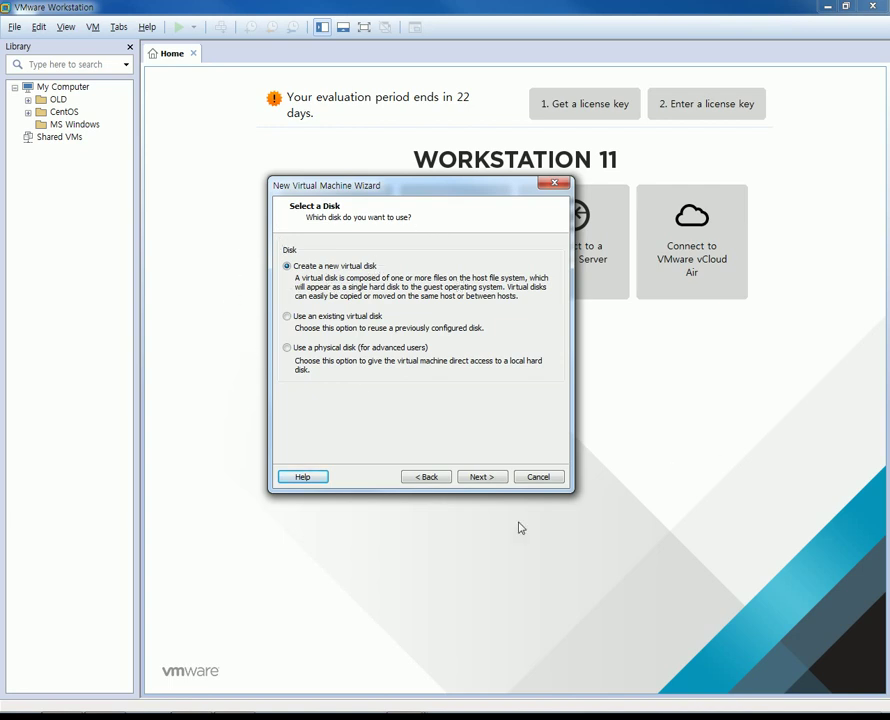
Create a new 60 GB virtual disk stored as a single file named Win10Pre01.vmdk.
click(503, 481)
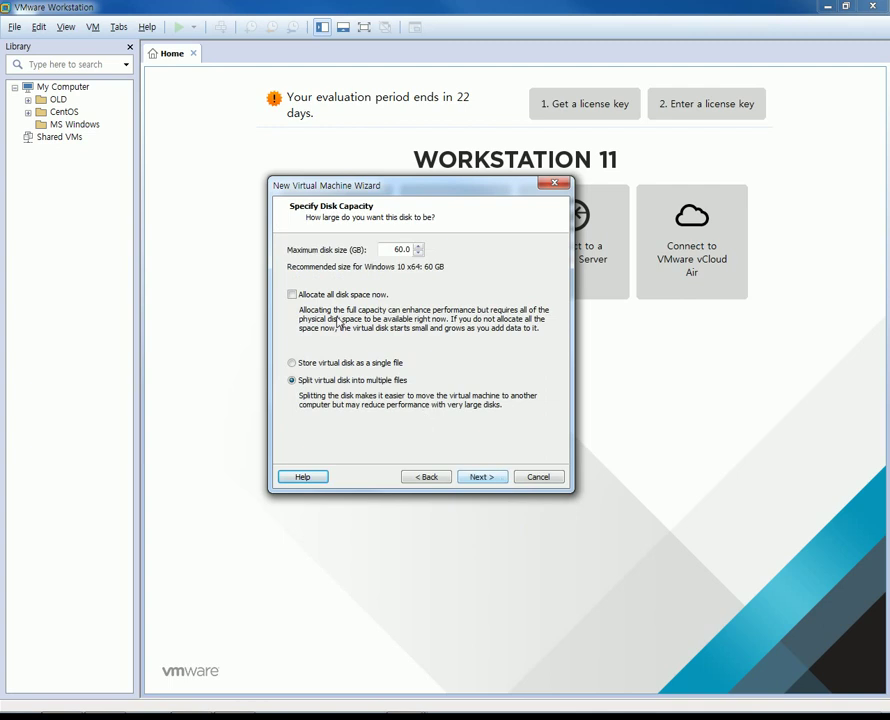
double_click(386, 251)
click(313, 366)
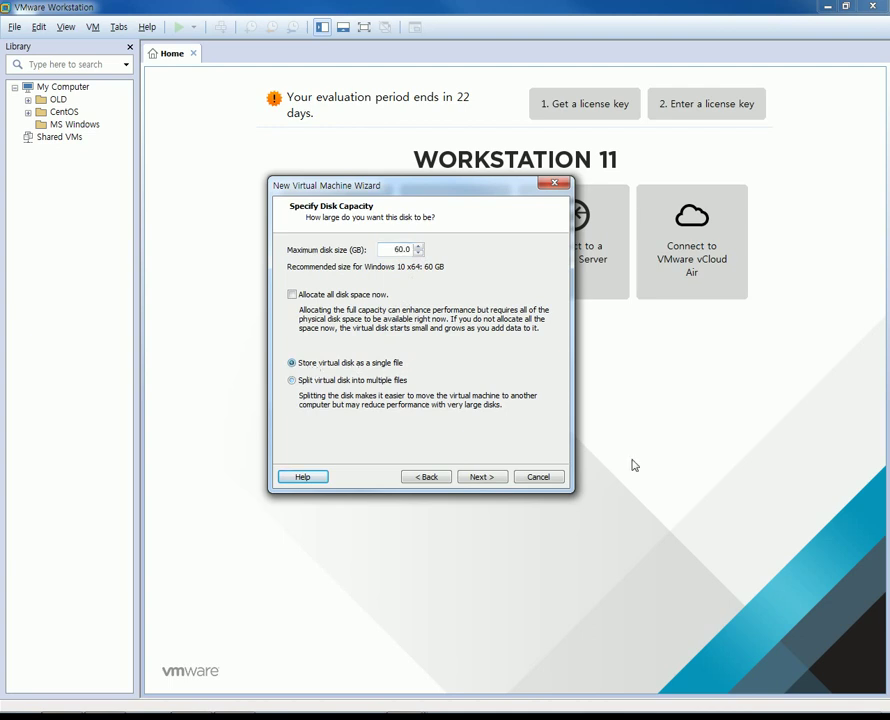
click(478, 480)
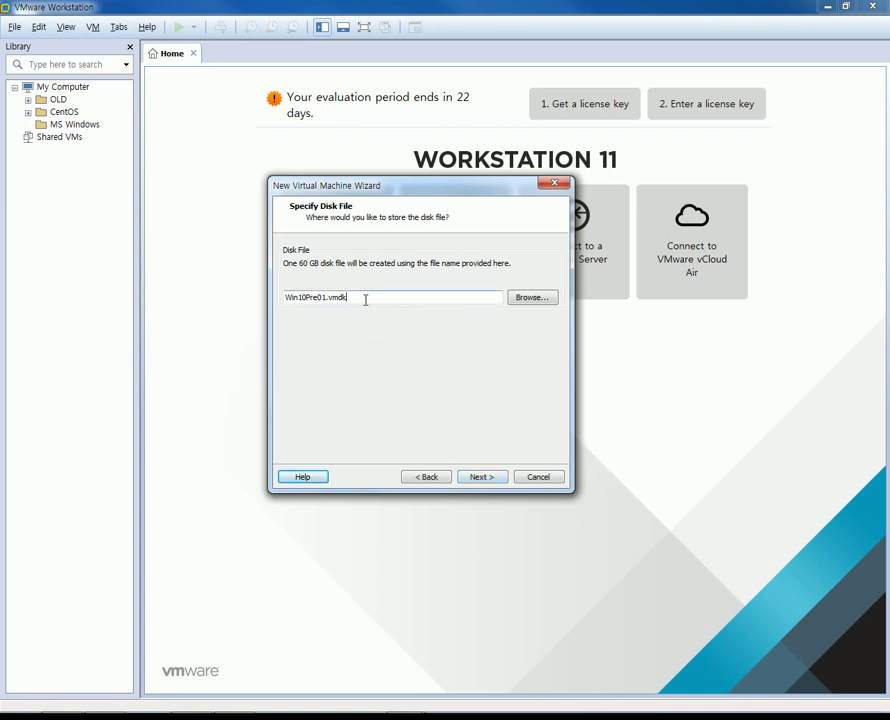
double_click(366, 298)
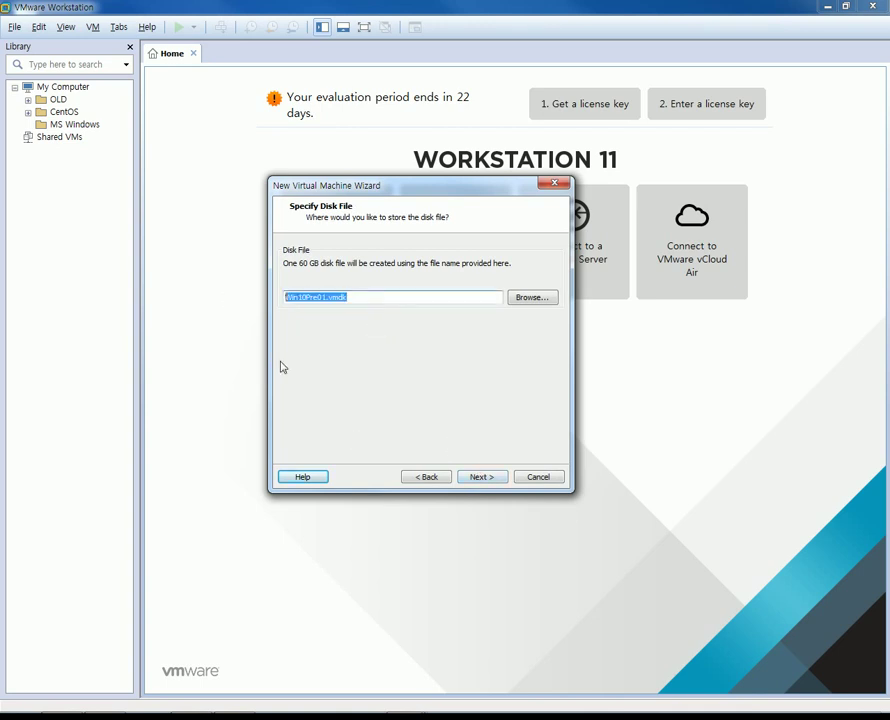
click(491, 482)
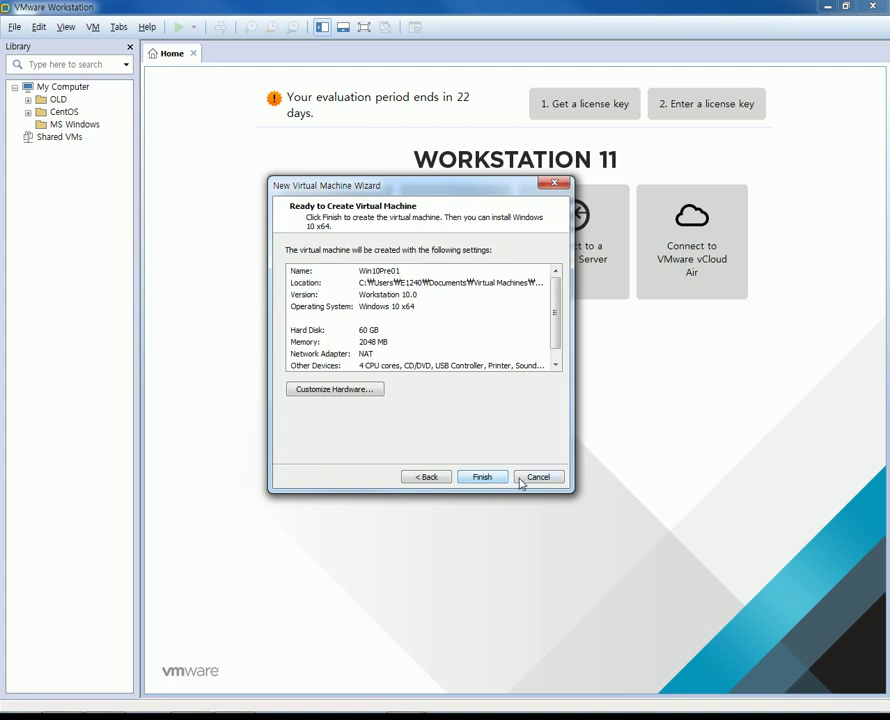
click(294, 273)
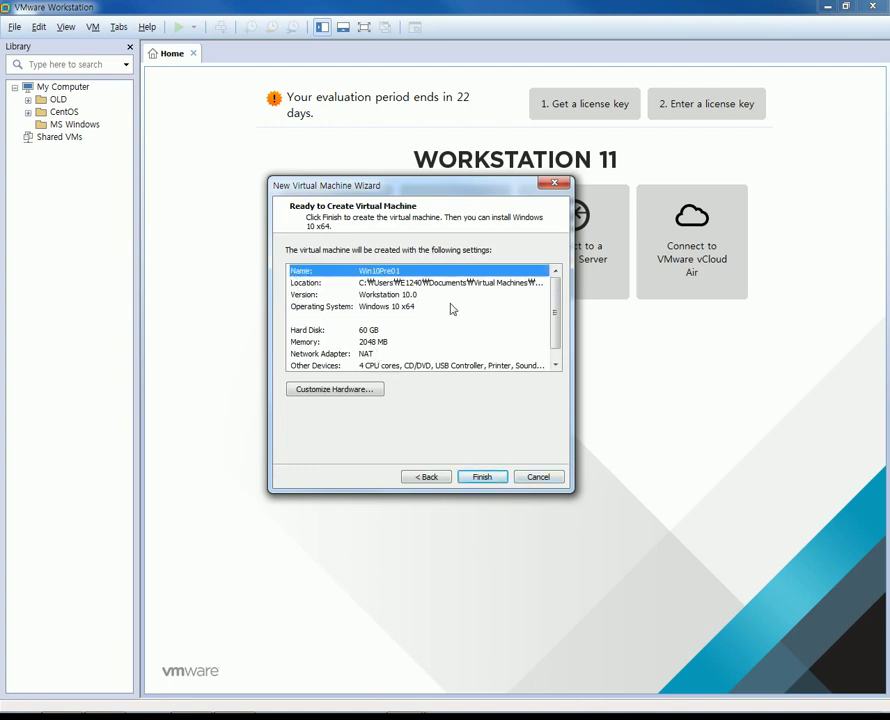
In Customize Hardware, remove the USB Controller and the Printer devices.
click(324, 394)
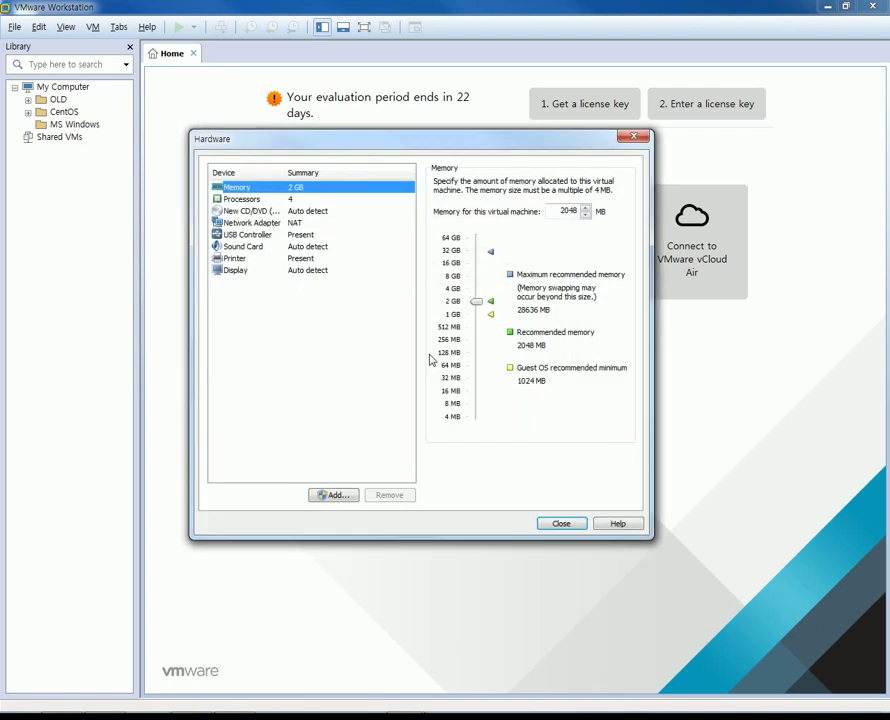
click(252, 238)
click(388, 495)
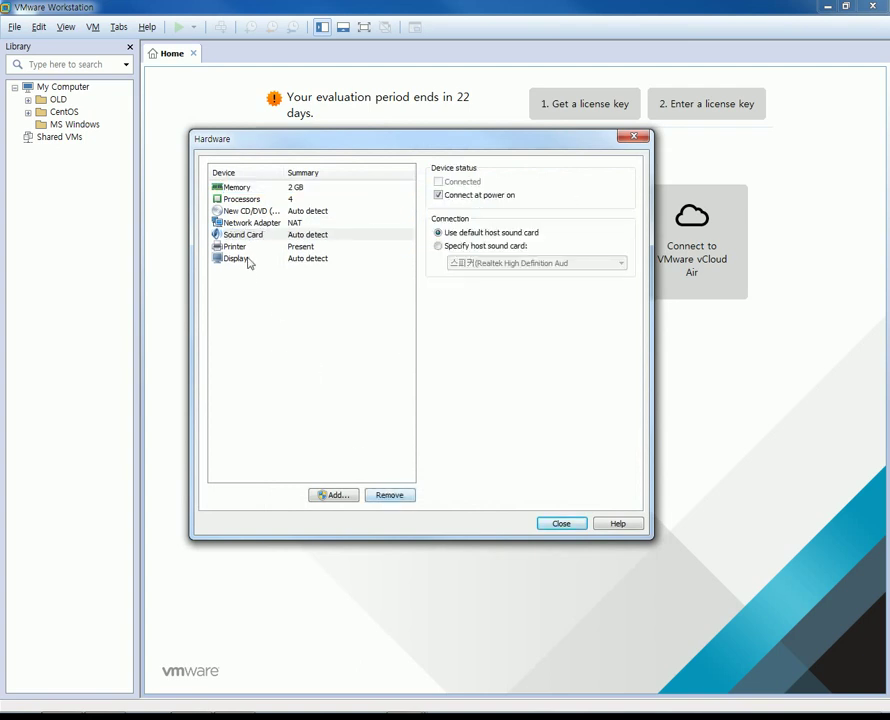
click(250, 247)
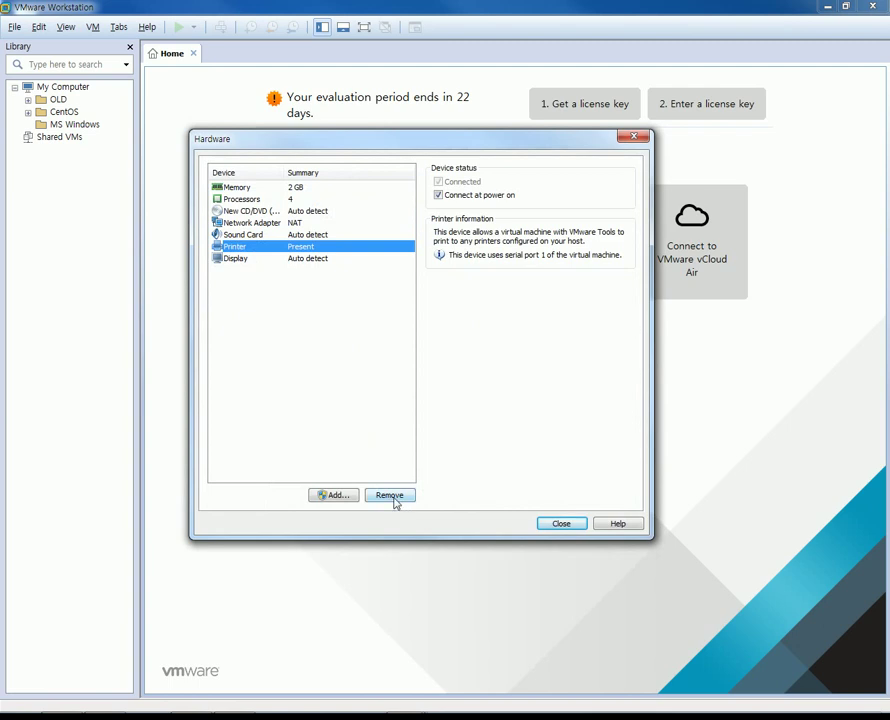
click(395, 500)
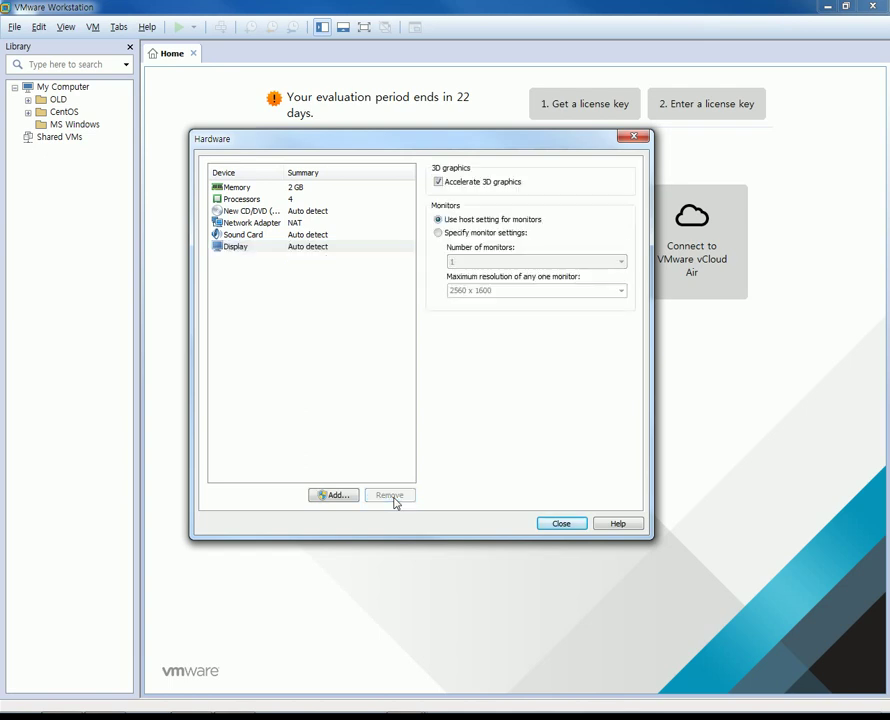
click(258, 212)
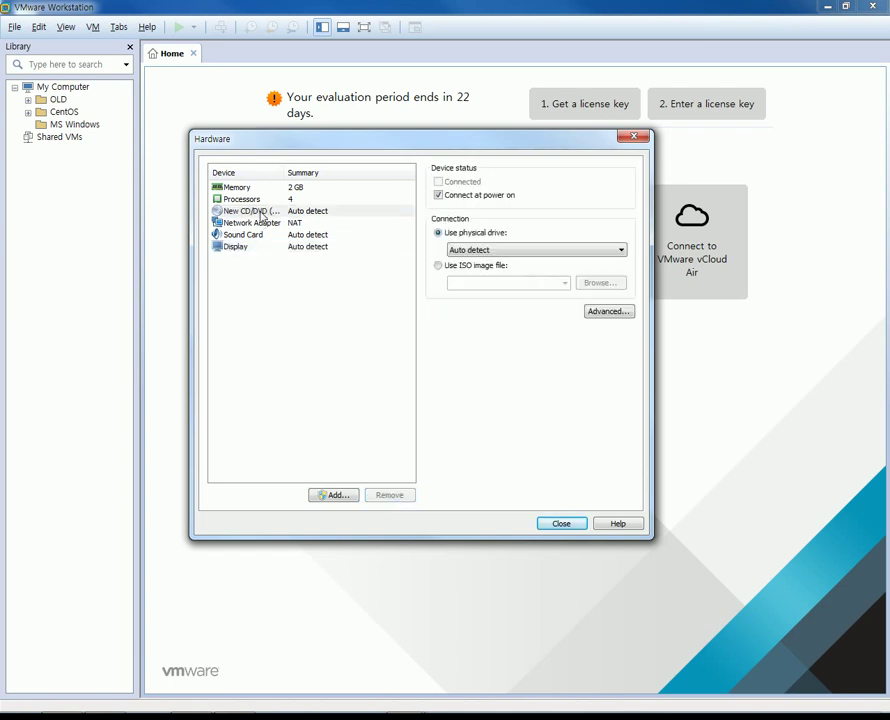
Set the CD/DVD drive to use Windows10_TechnicalPreview_x64_KO-KR_9926.iso and close the hardware settings.
click(460, 268)
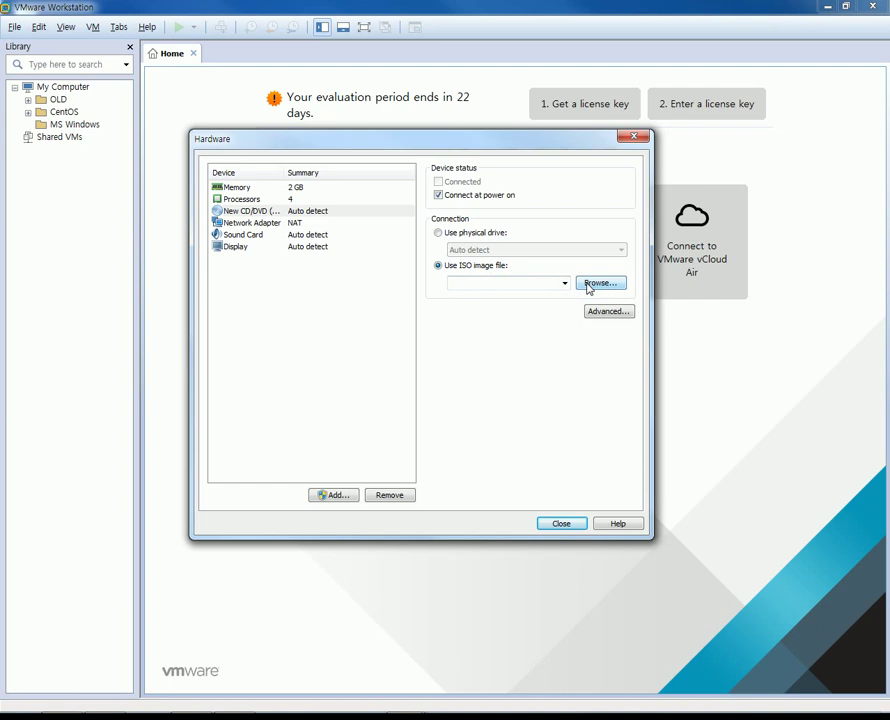
click(590, 286)
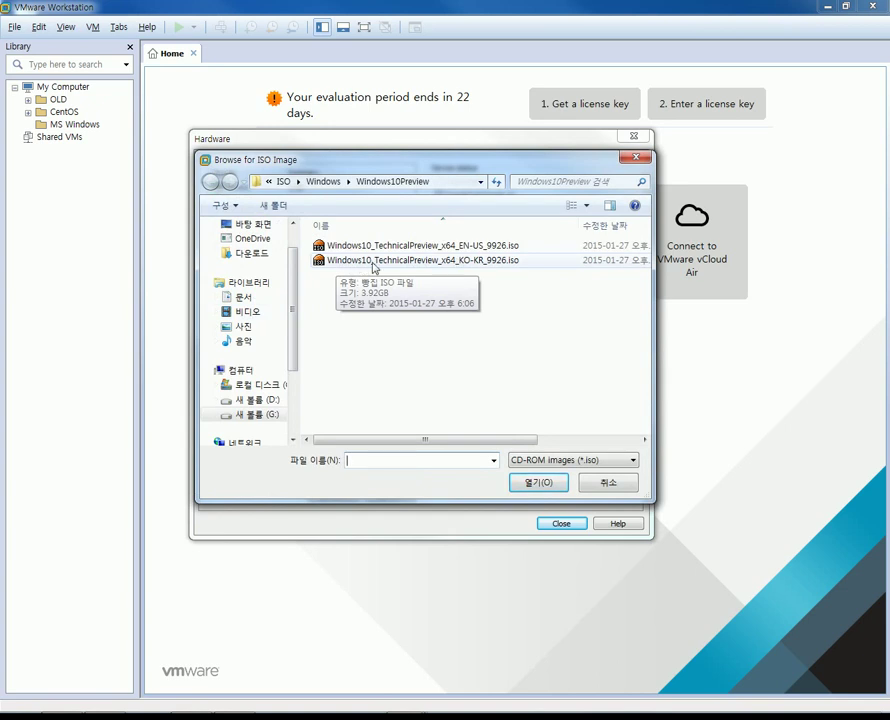
click(479, 261)
click(525, 482)
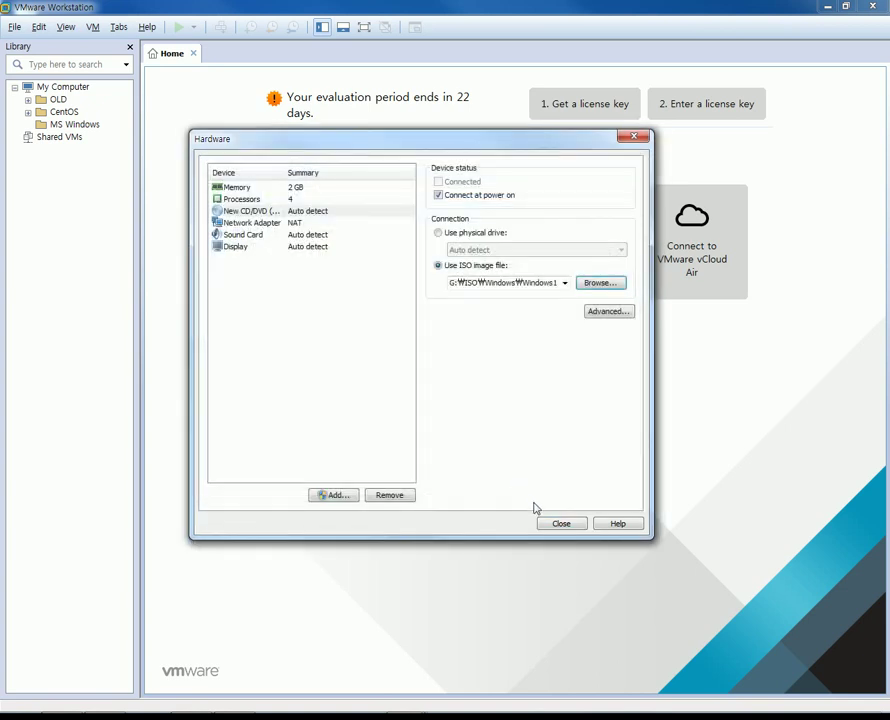
click(559, 524)
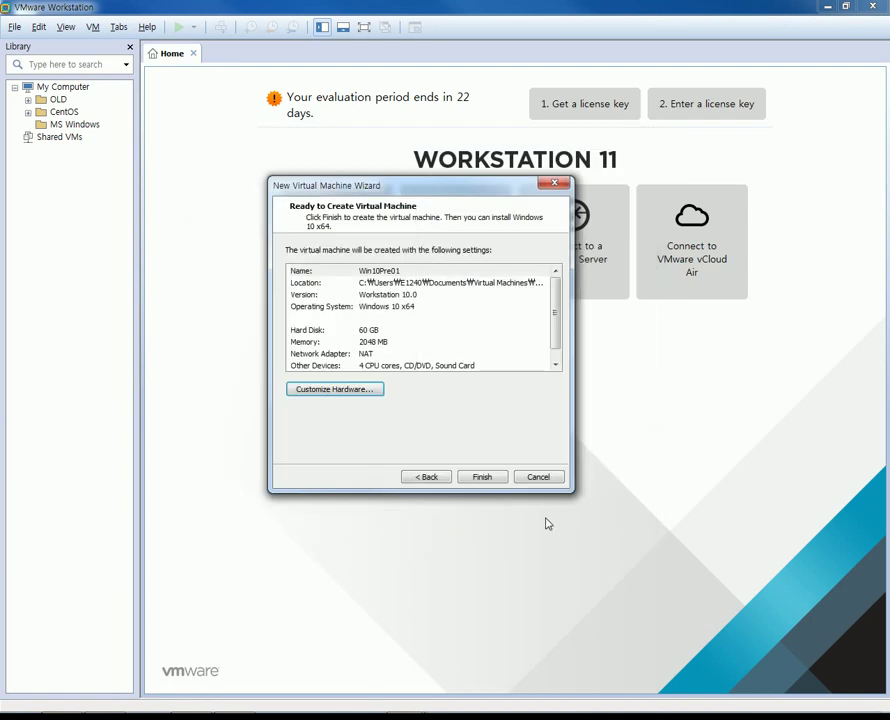
Finish the wizard to create the Win10Pre01 virtual machine and power it on.
click(475, 479)
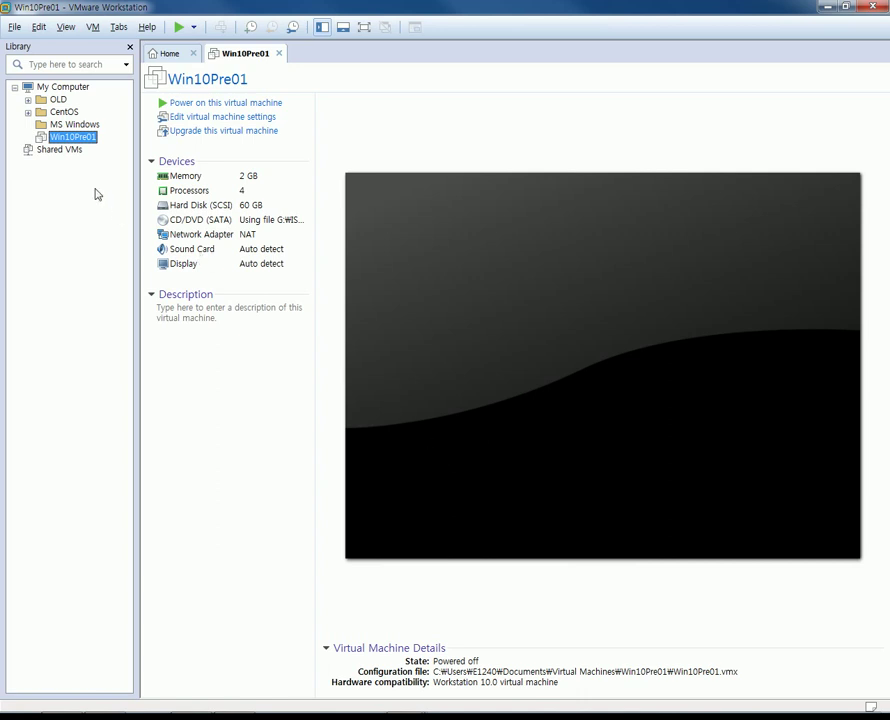
click(207, 104)
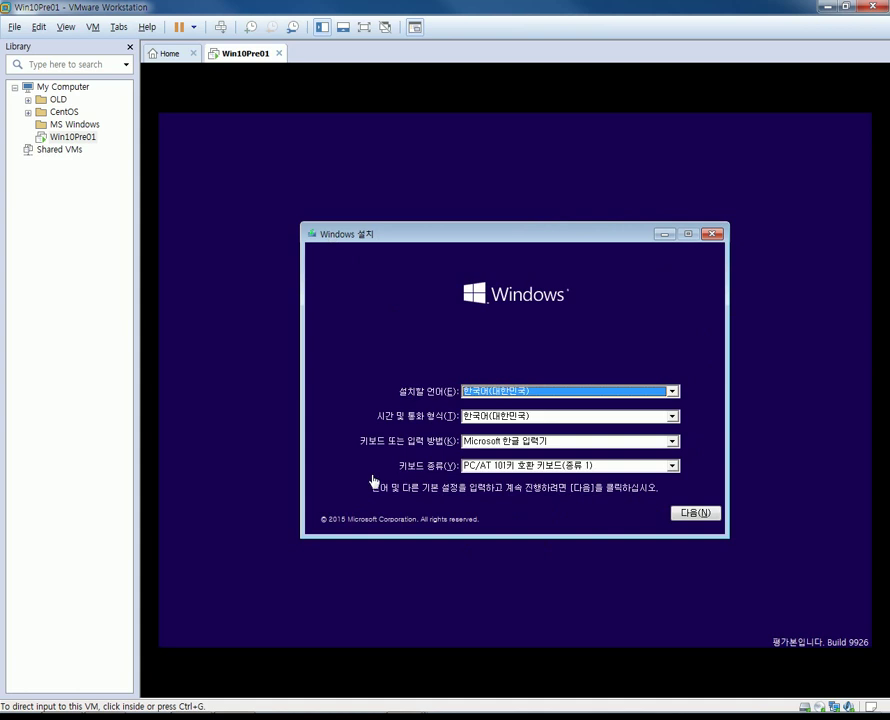
Accept the setup language, start the install, and tick 동의함(A) on the license terms.
click(487, 493)
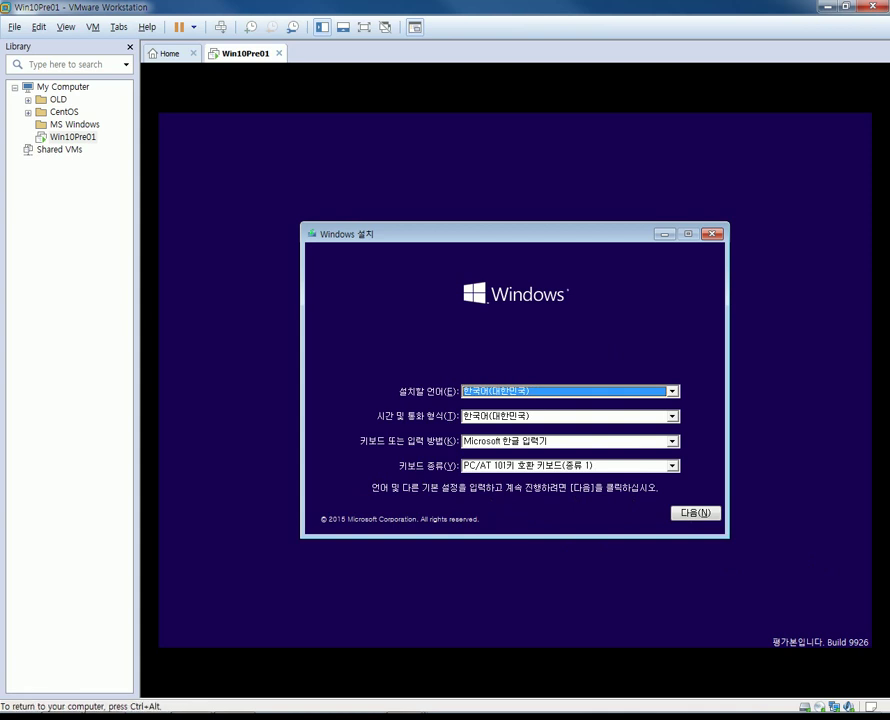
click(697, 513)
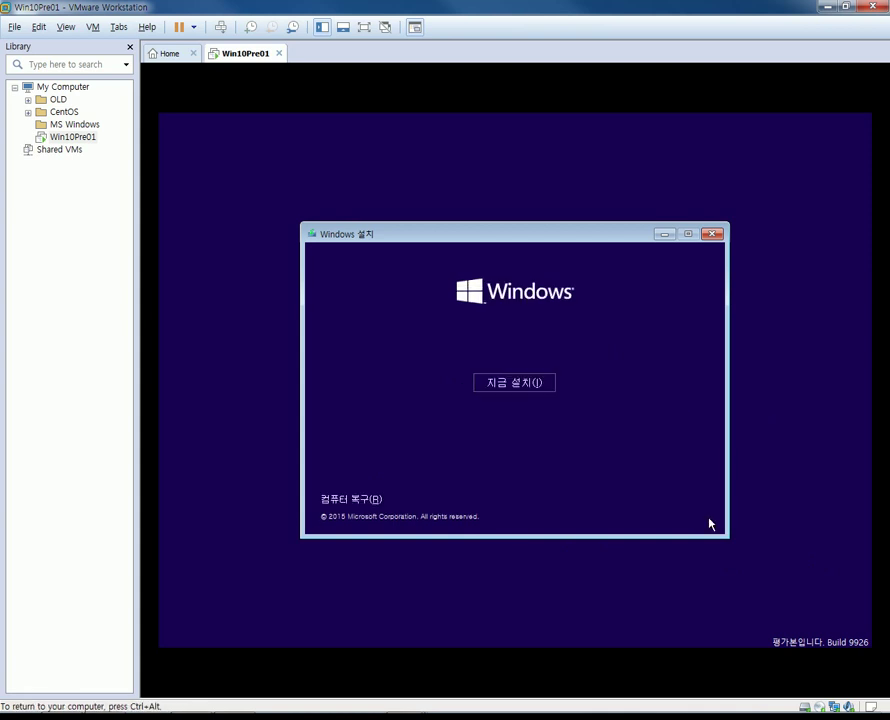
click(541, 388)
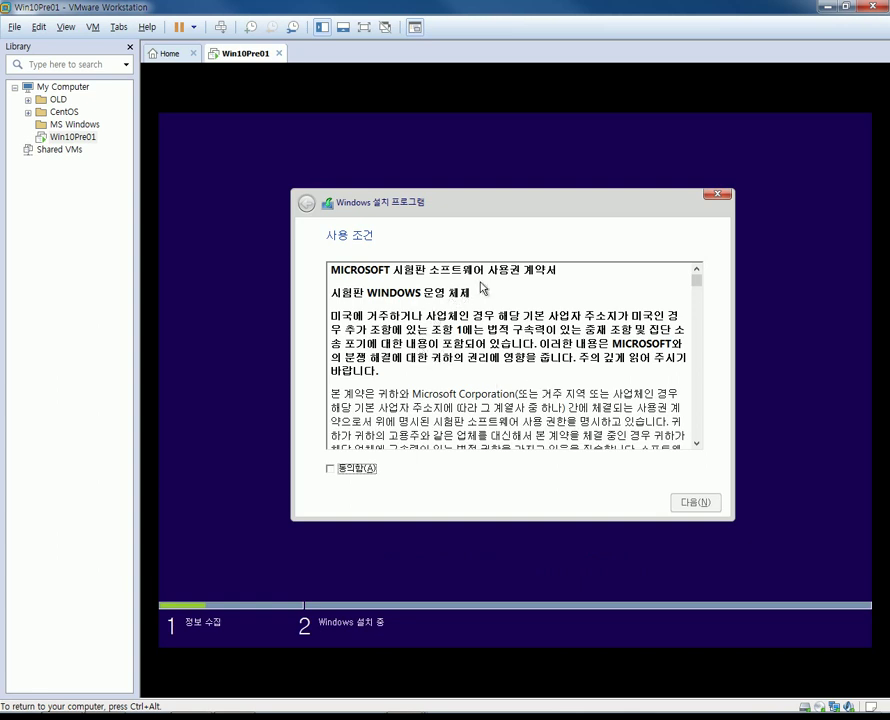
click(334, 470)
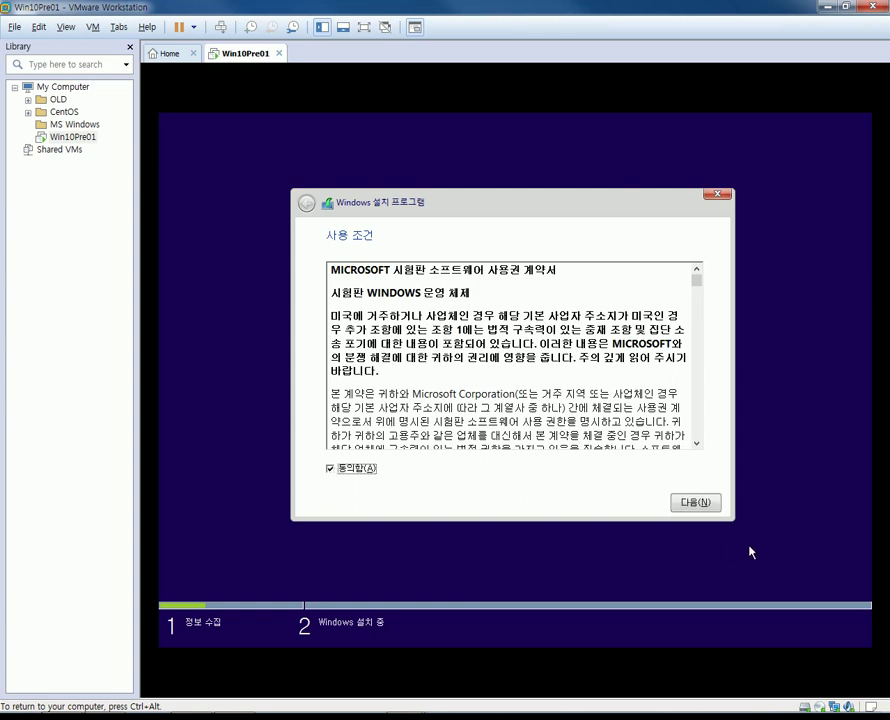
click(700, 503)
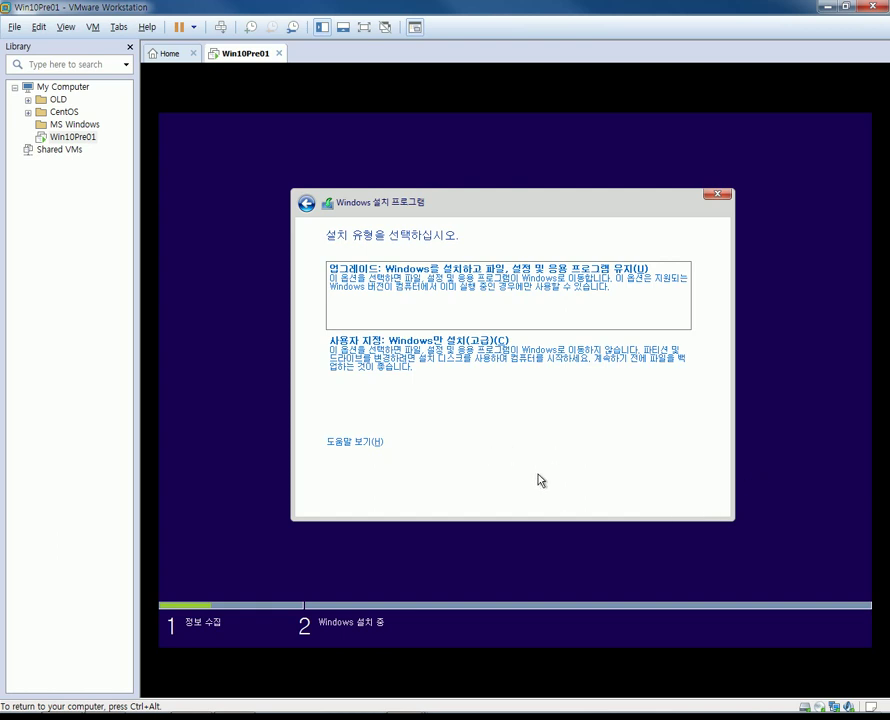
Choose 사용자 지정: Windows만 설치(고급) and install onto Drive 0's 60.0GB unallocated space.
click(381, 362)
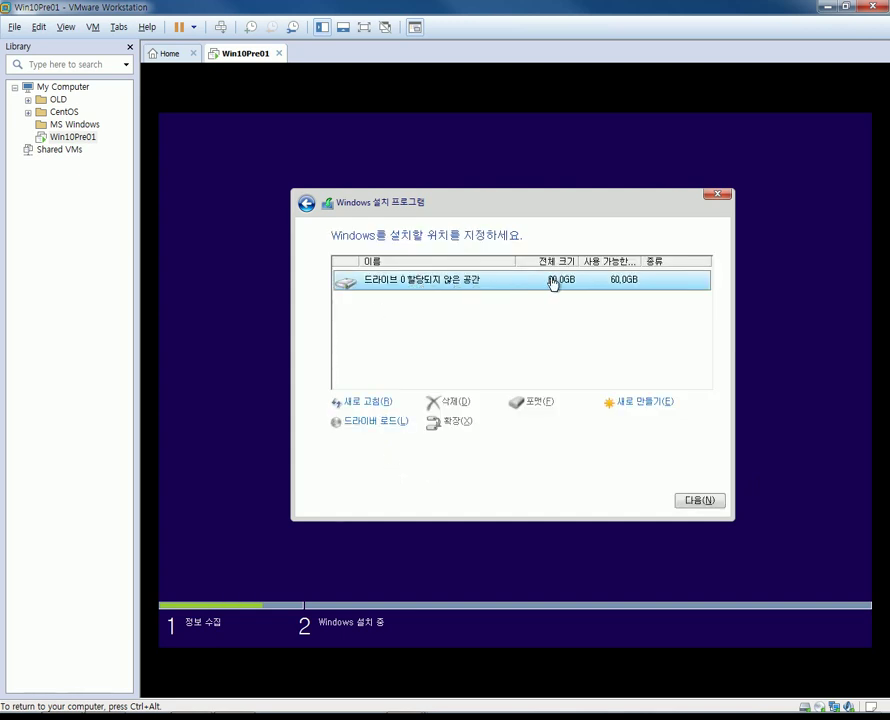
click(719, 505)
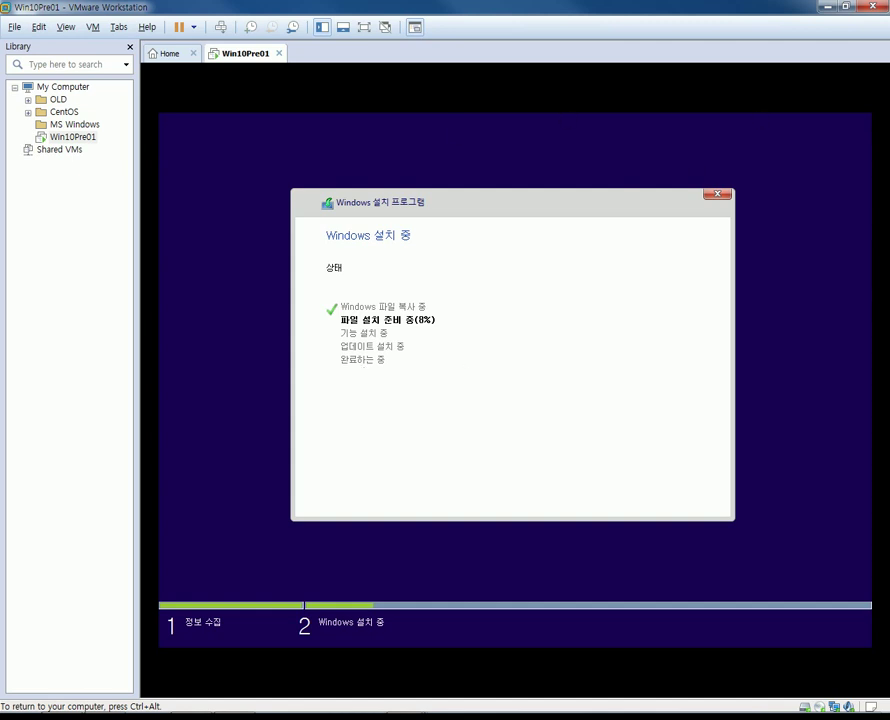
Release input with Ctrl+Alt, then click back into the VM while Windows installs and restarts.
key(ctrl+alt)
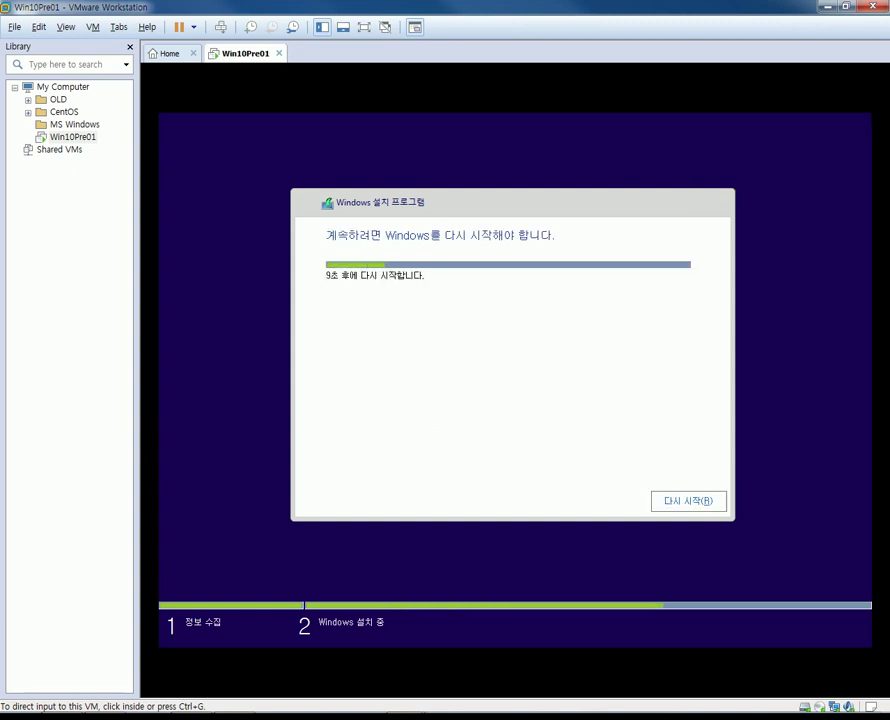
click(709, 372)
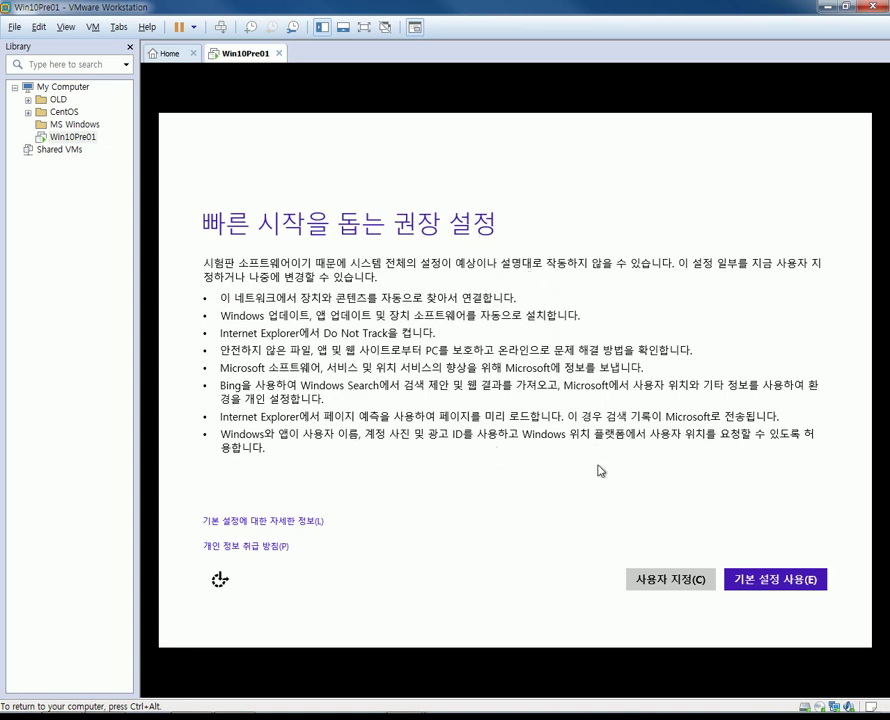
Choose custom settings, mark the network as home, and turn off driver downloads, app updates, SmartScreen and Do Not Track.
click(648, 590)
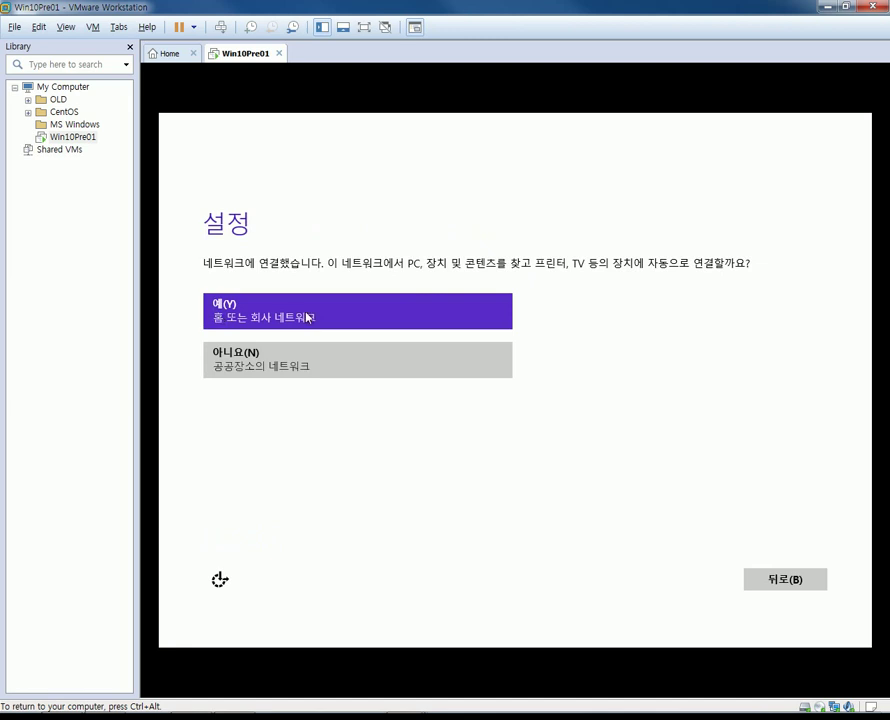
click(366, 319)
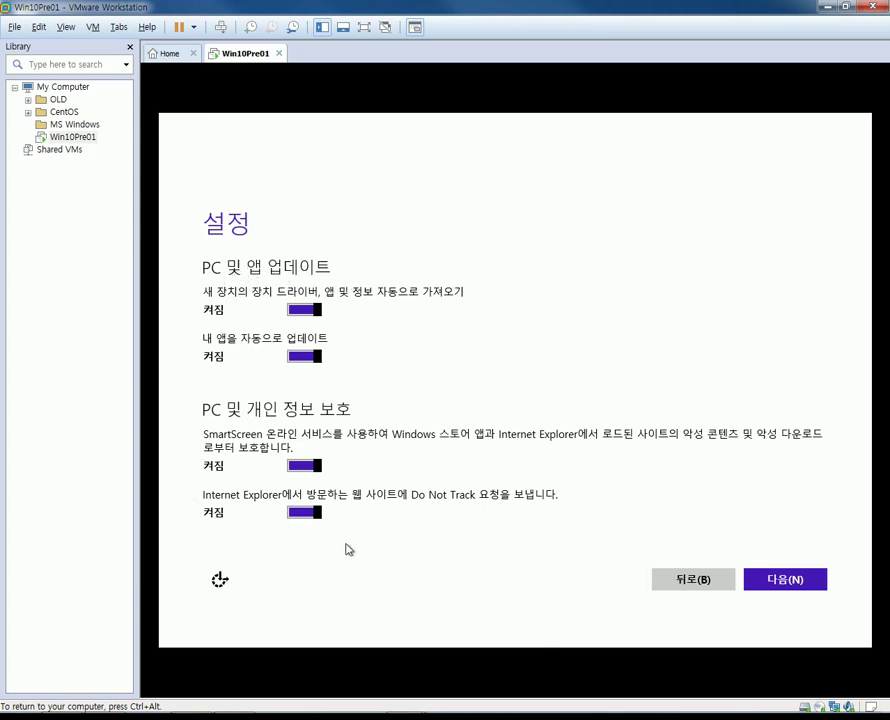
click(303, 310)
click(304, 357)
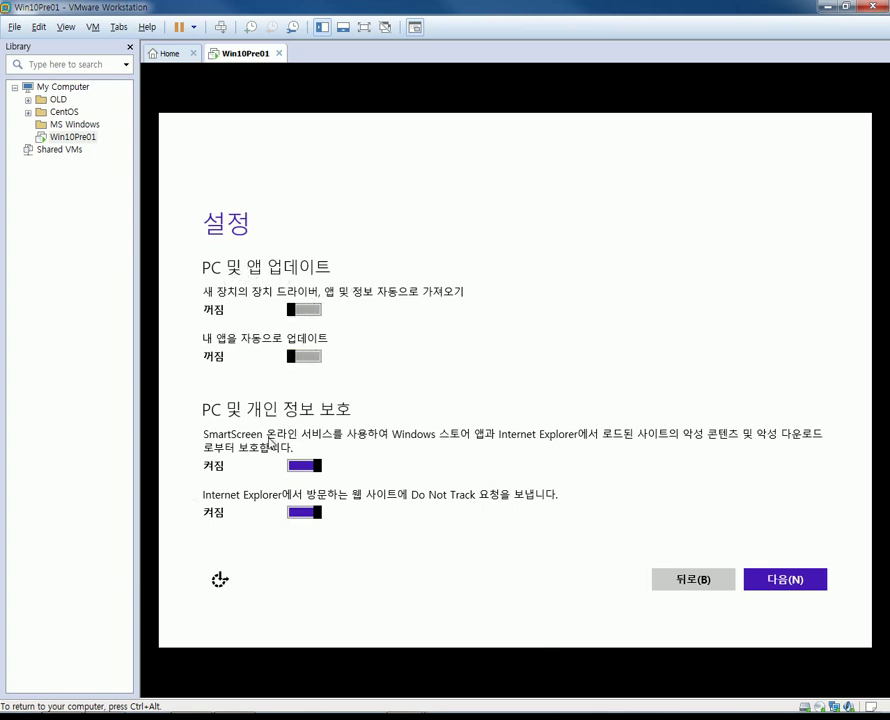
click(293, 466)
click(301, 513)
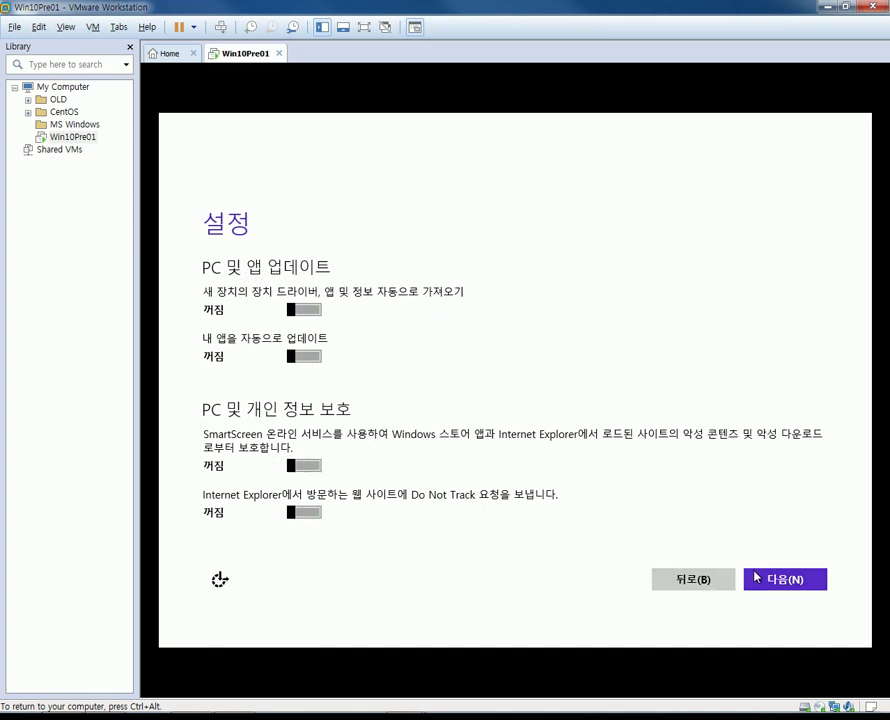
click(768, 587)
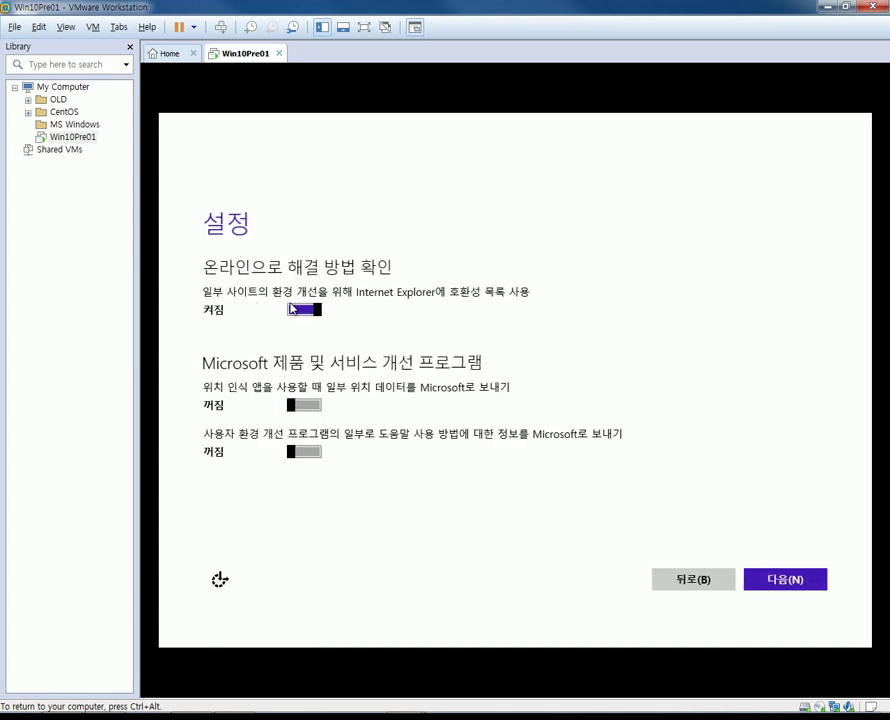
Turn off the IE compatibility list, Bing personalisation, page prediction, app name/advertising ID/location access and Defender sharing.
click(293, 312)
click(795, 582)
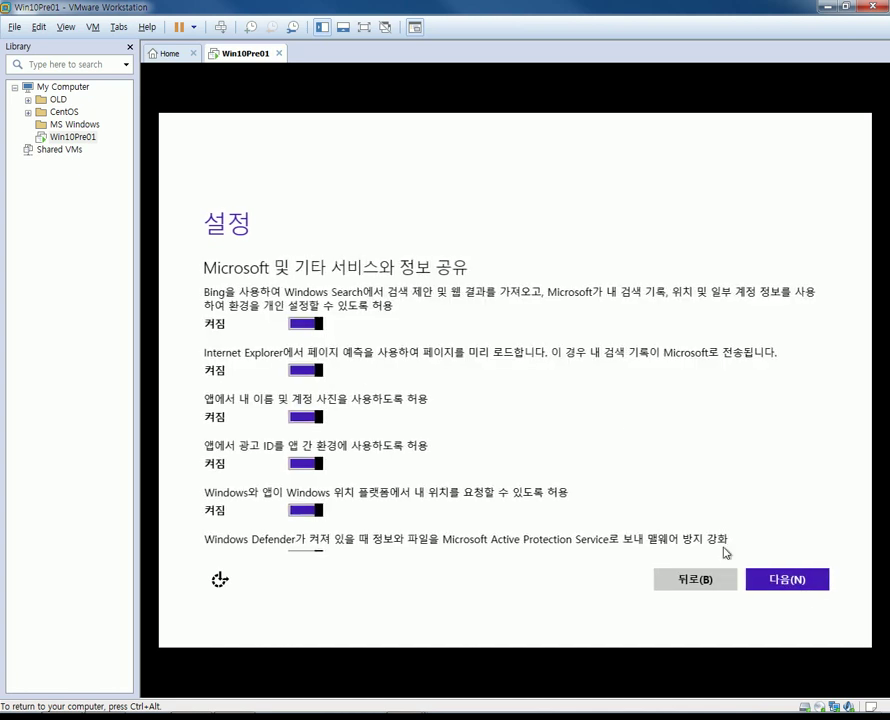
click(305, 324)
click(293, 372)
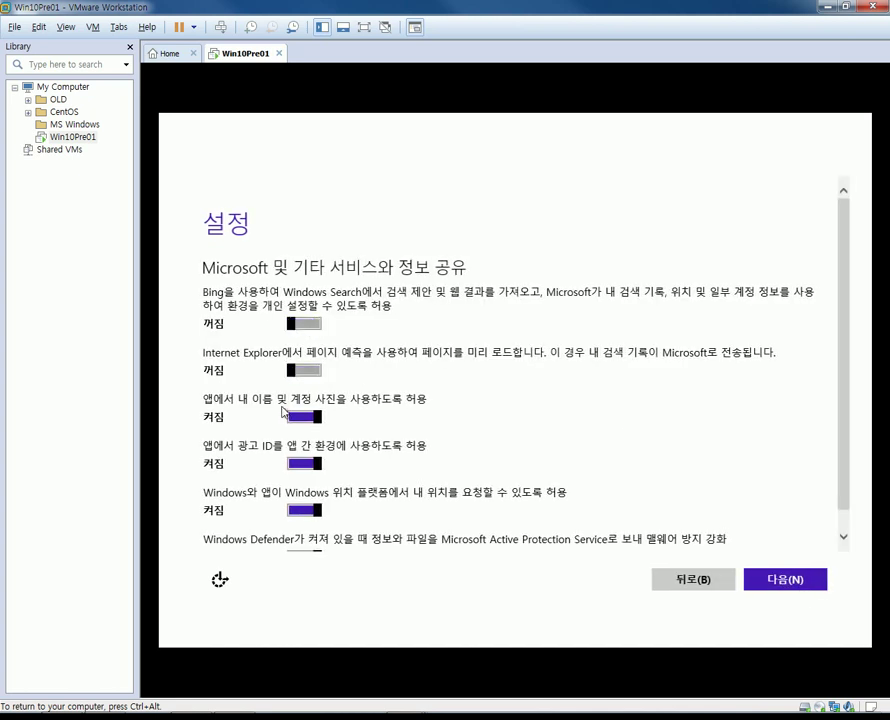
click(293, 418)
click(295, 463)
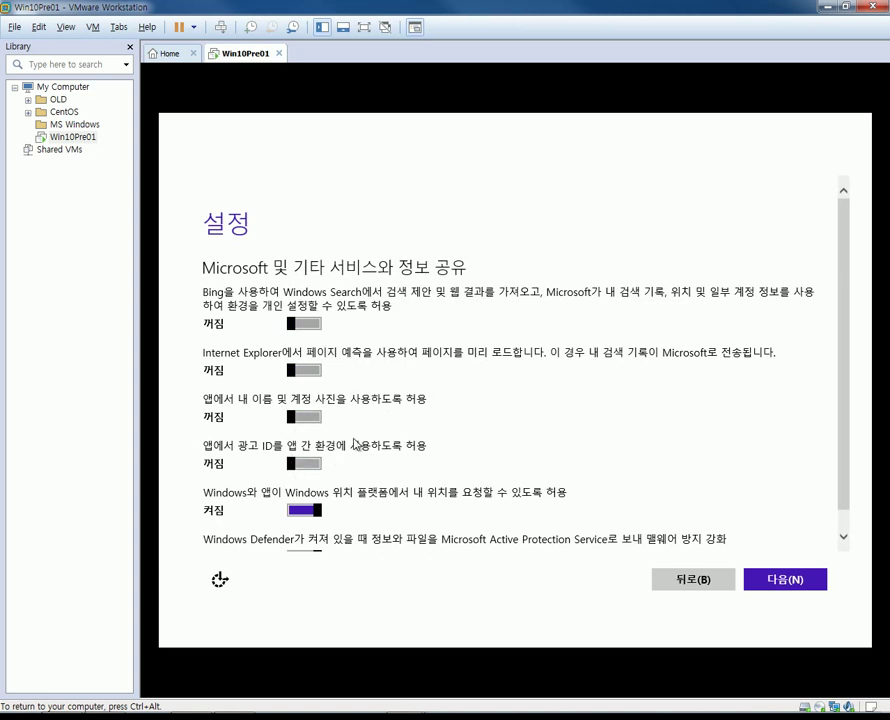
scroll(362, 416, down, 1)
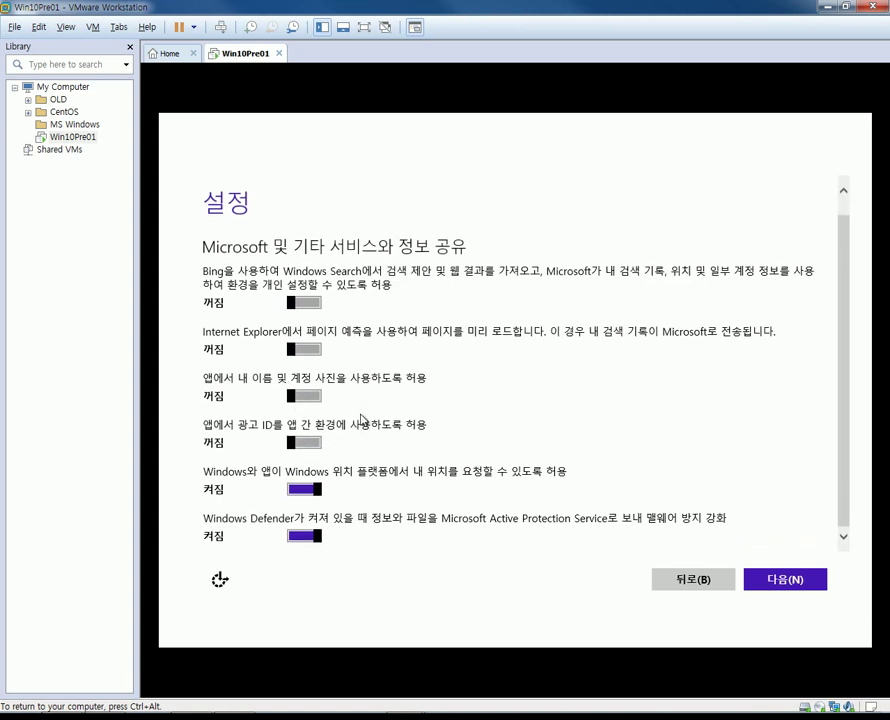
click(303, 489)
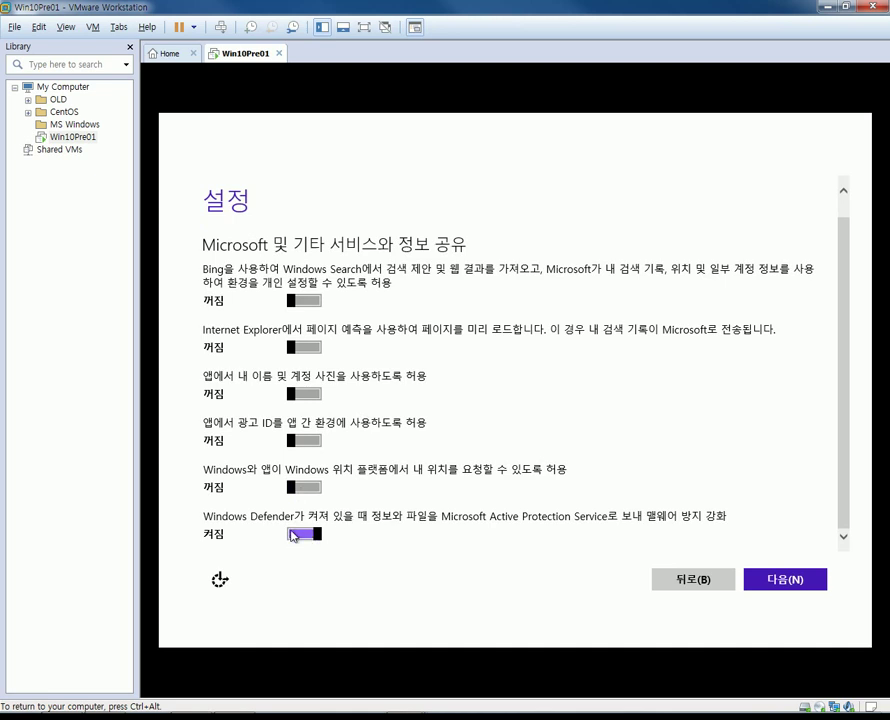
click(292, 533)
click(773, 580)
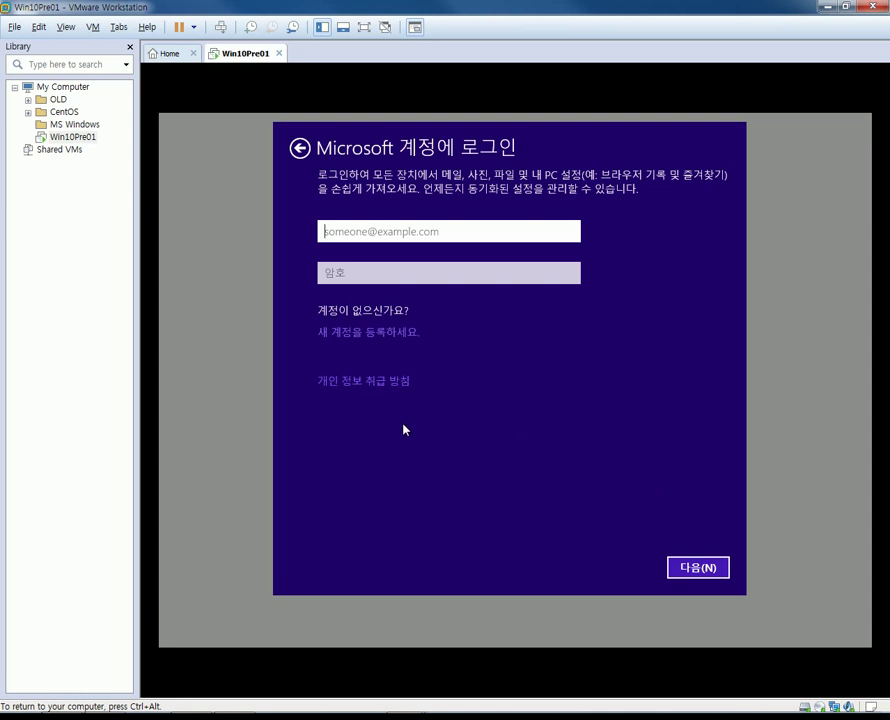
Choose 새 계정을 등록하세요, then pick 'Microsoft 계정을 사용하지 않고 로그인'.
click(380, 334)
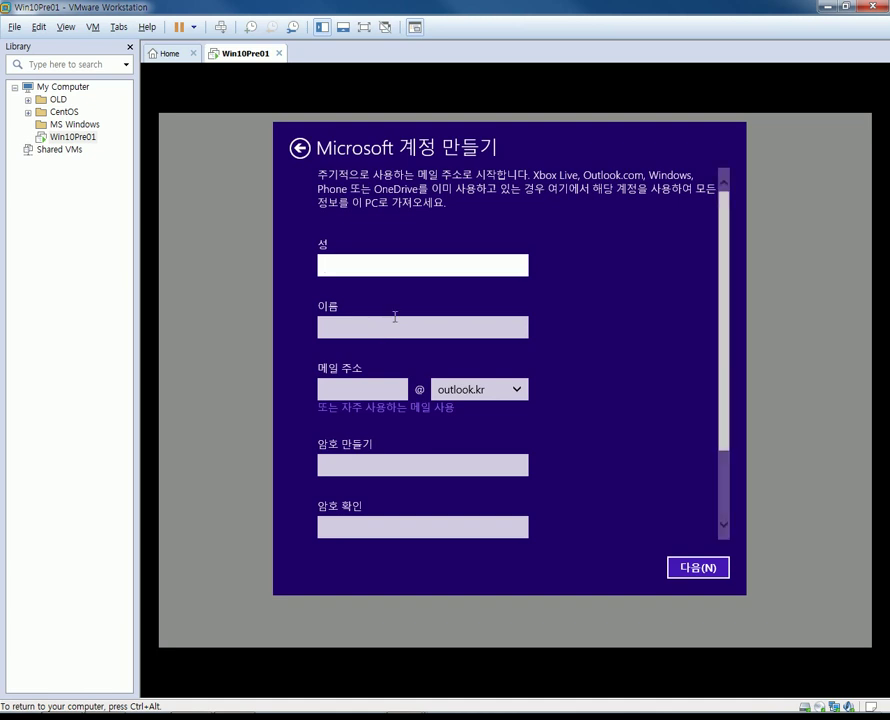
click(592, 270)
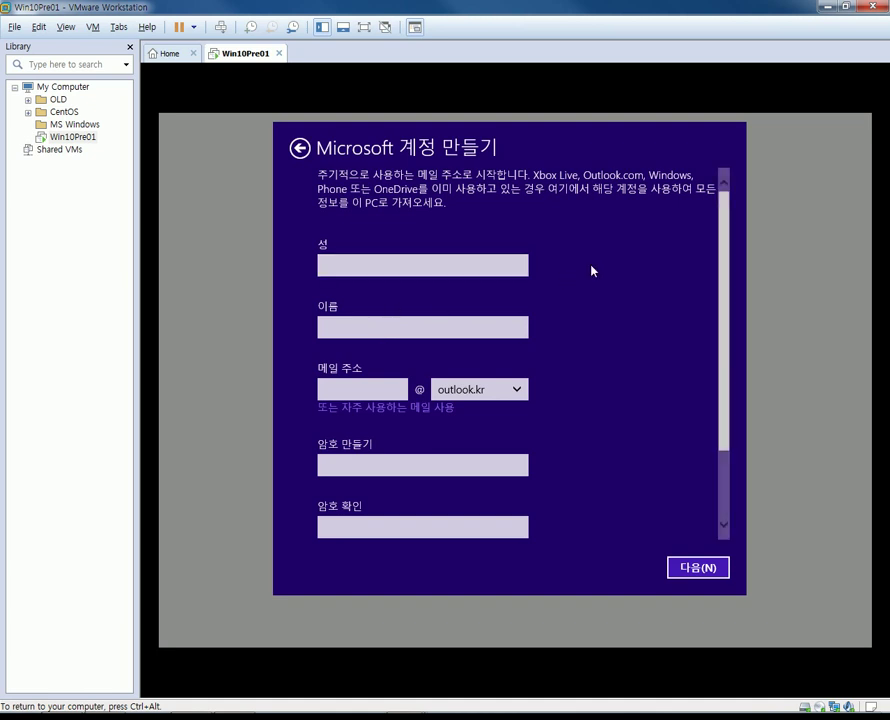
scroll(591, 270, down, 2)
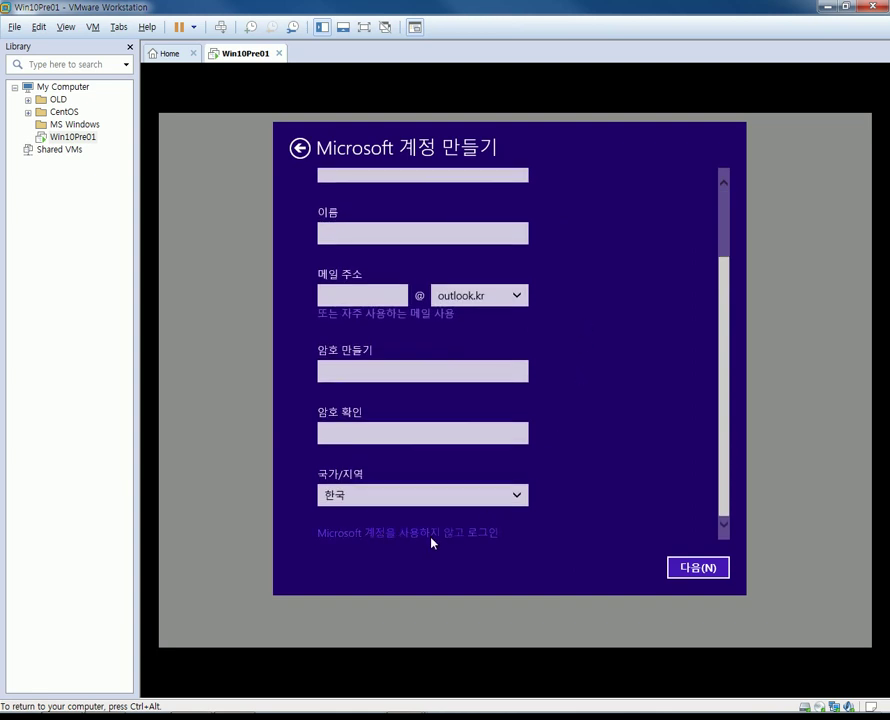
click(432, 537)
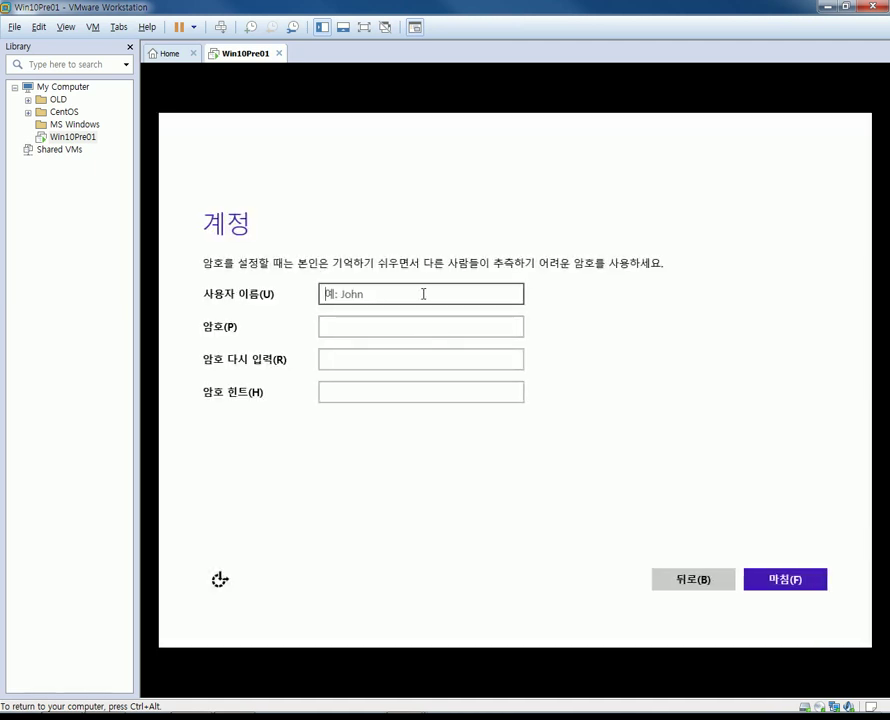
Create local user 'admin' with the password entered twice and hint 관리자, then finish with 마침(F).
text(admin)
key(Tab)
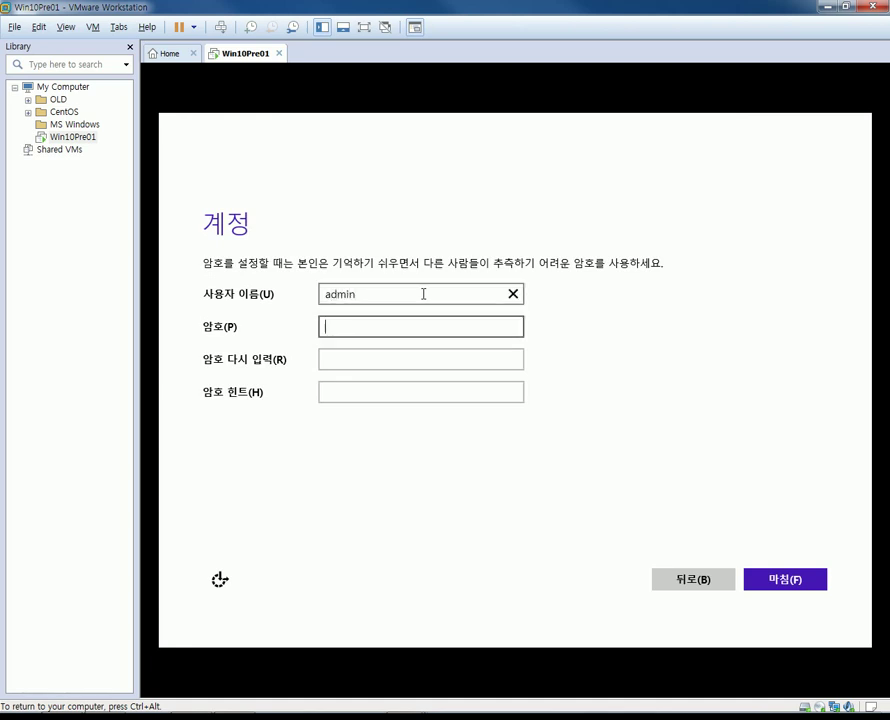
text(********)
key(Tab)
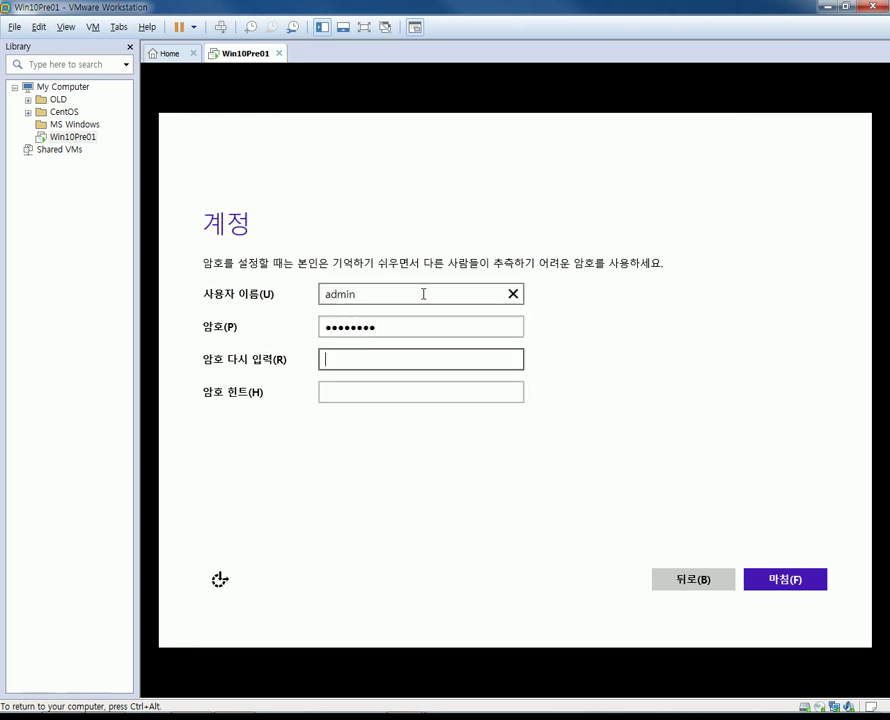
text(********)
key(Tab)
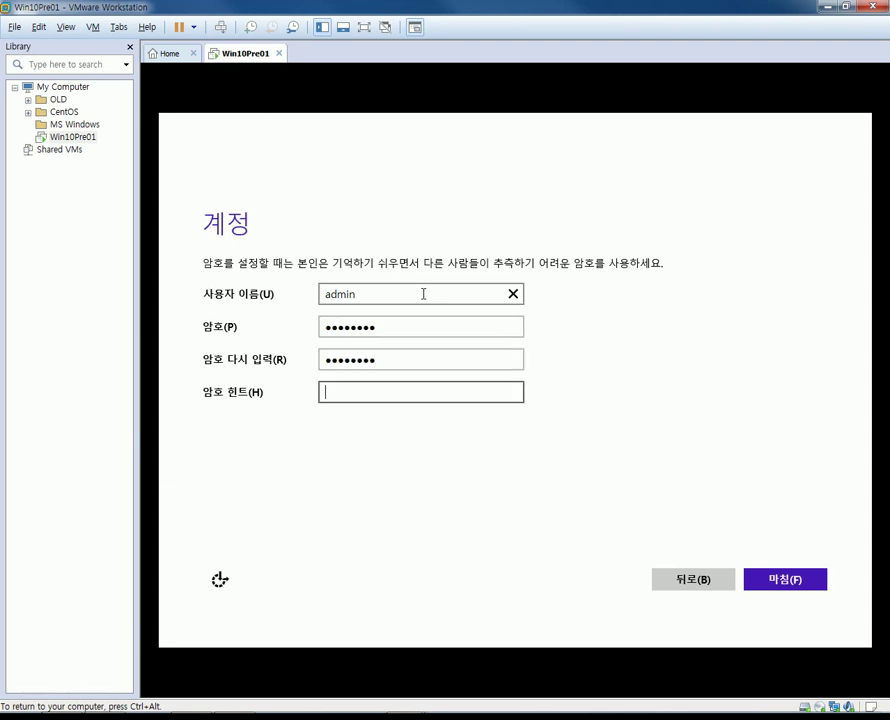
text(관리자)
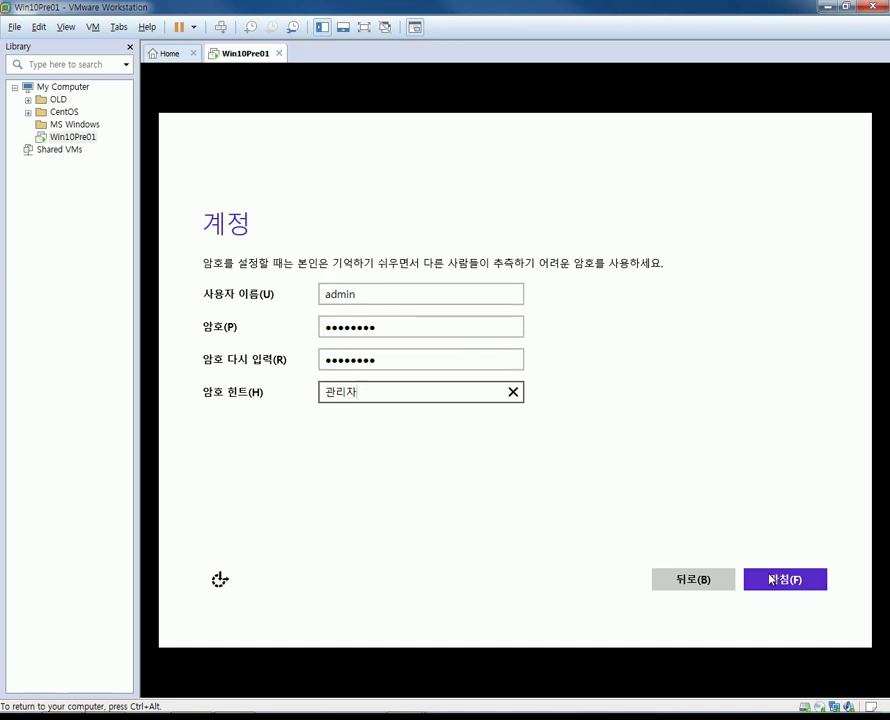
click(772, 575)
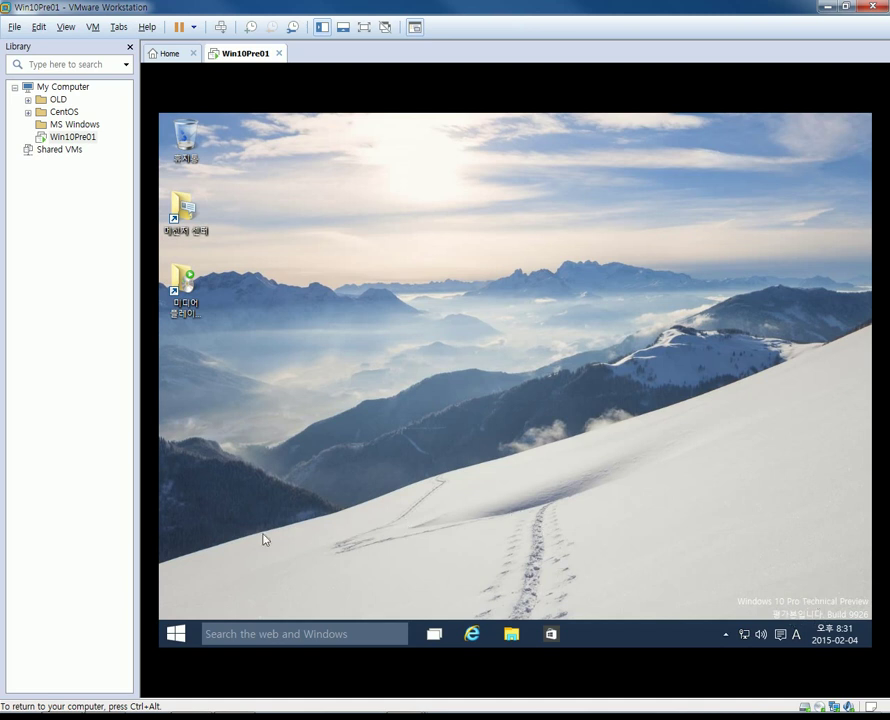
Open the Start menu from the Windows 10 taskbar inside the VM.
click(178, 633)
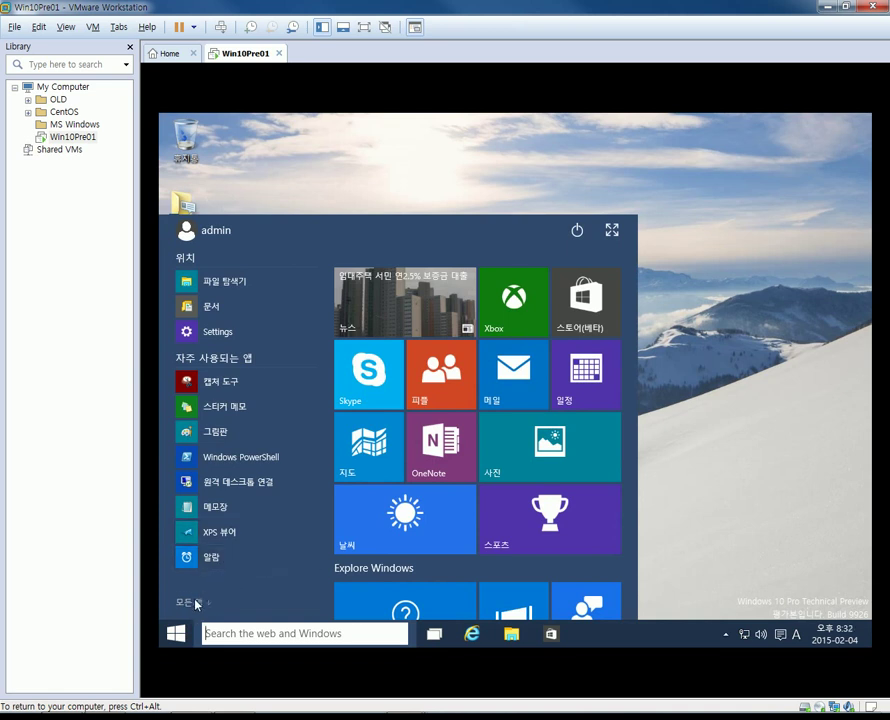
Browse All Apps, expand Windows System, view the power options, then dismiss the Start menu.
click(188, 602)
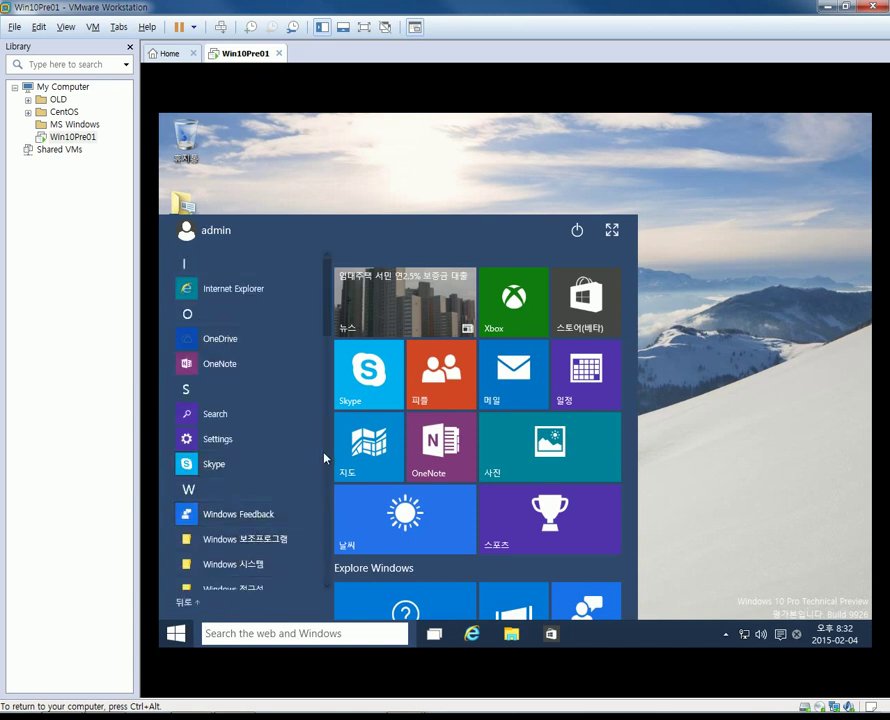
drag(326, 318, 323, 360)
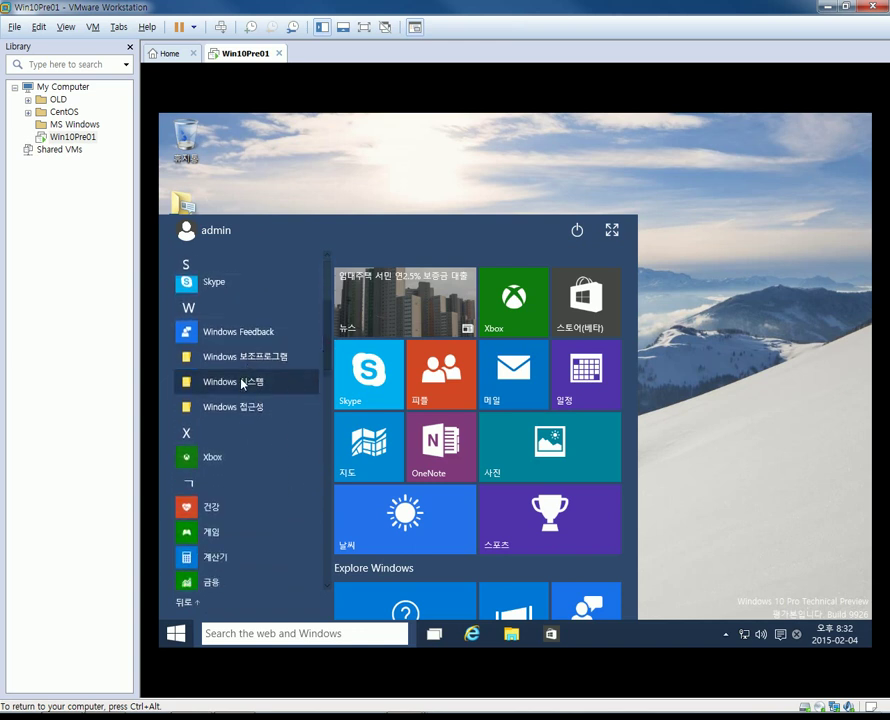
click(242, 380)
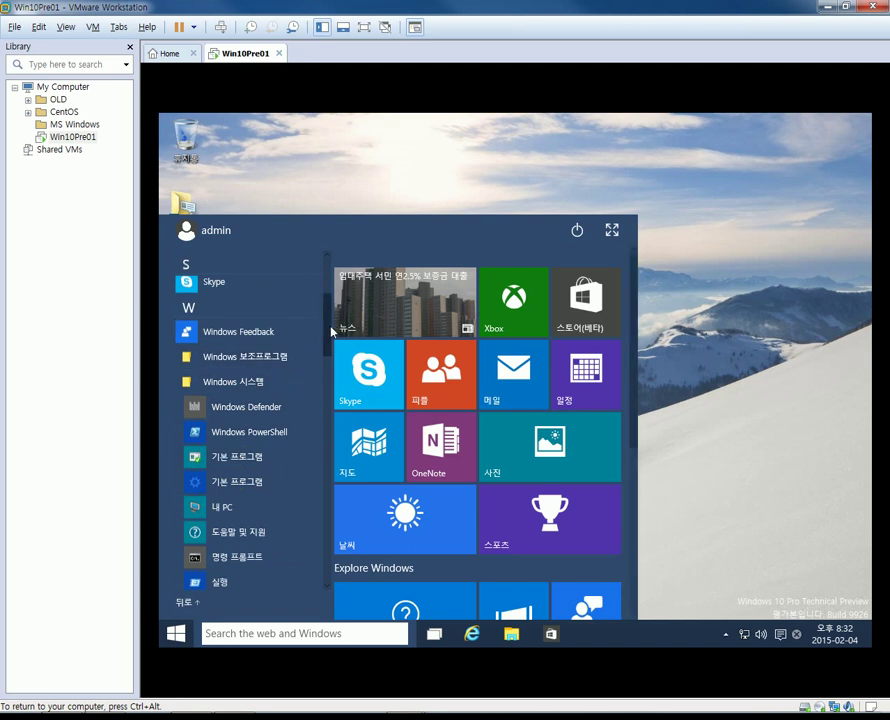
scroll(328, 337, down, 3)
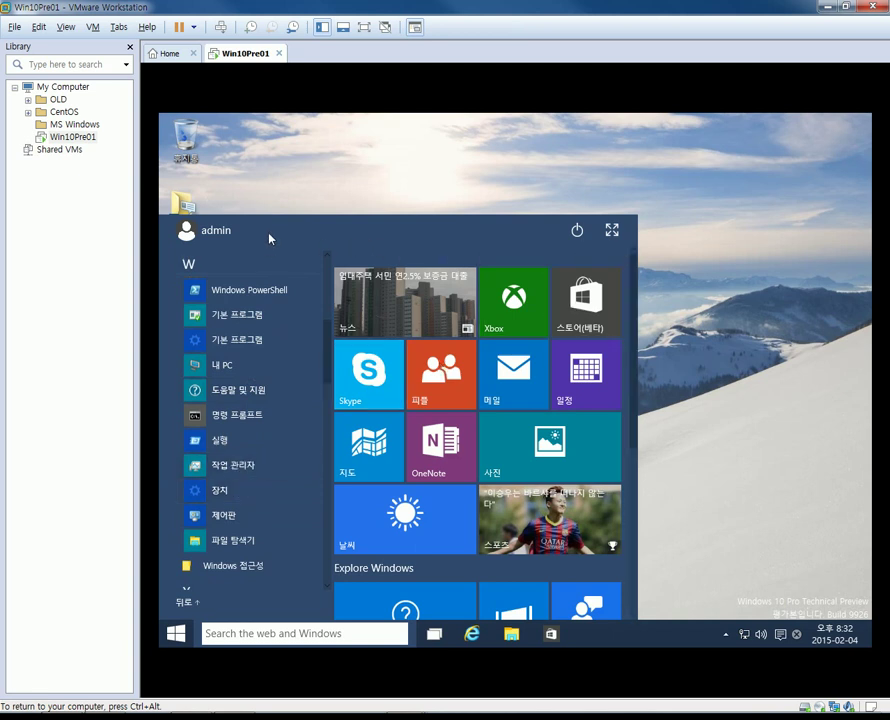
click(579, 232)
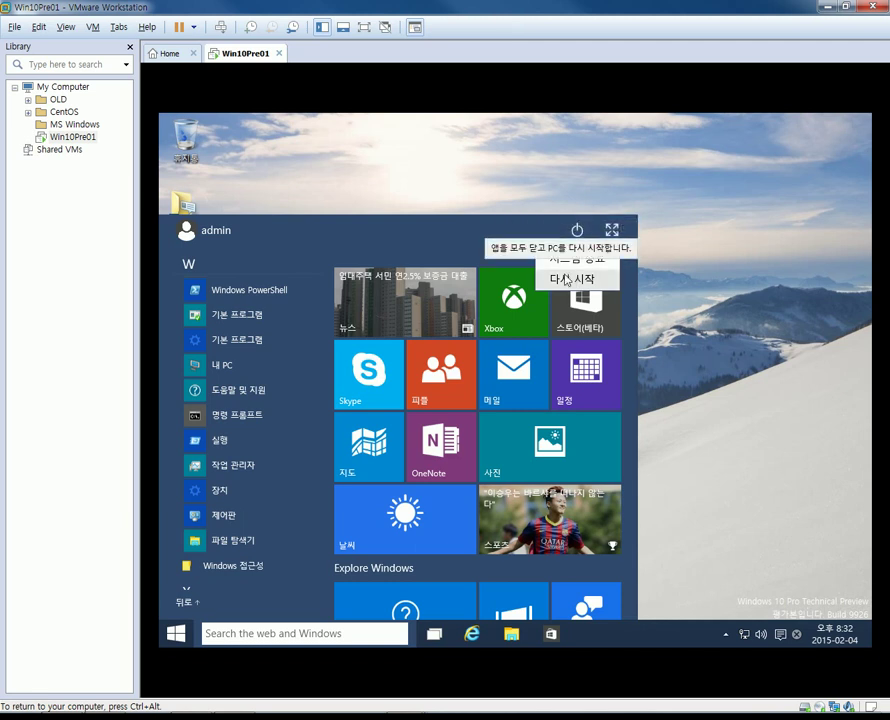
click(489, 163)
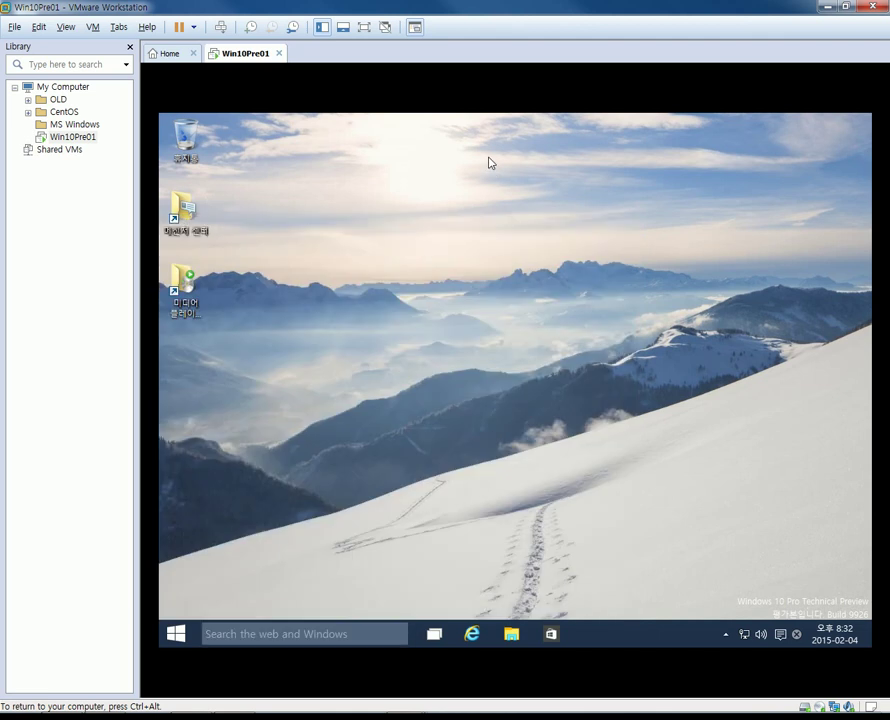
Open File Explorer in the guest and browse to 로컬 디스크 (C:) to list its folders.
click(509, 636)
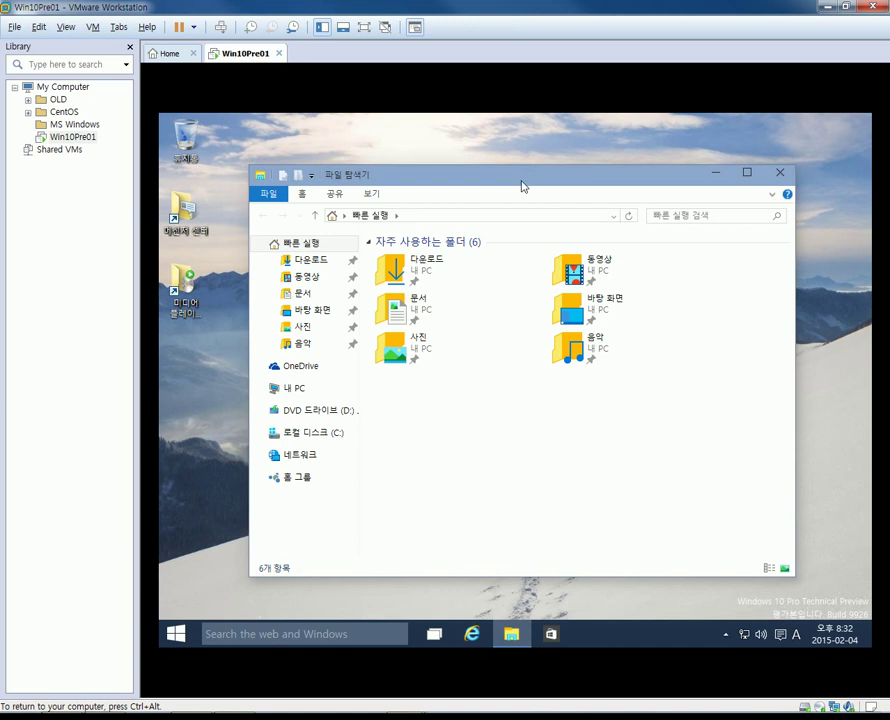
drag(521, 185, 522, 160)
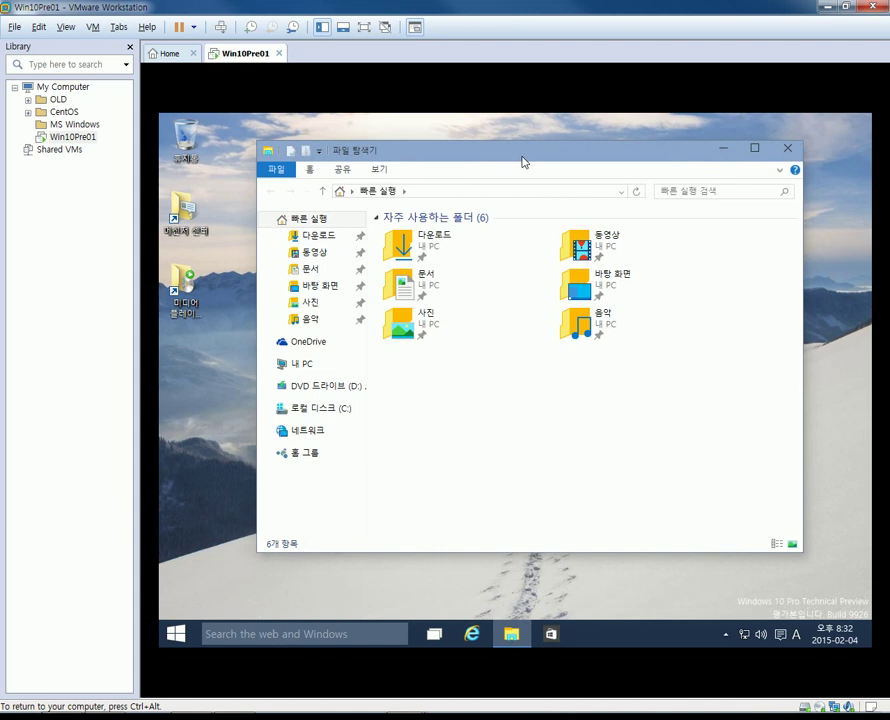
click(319, 410)
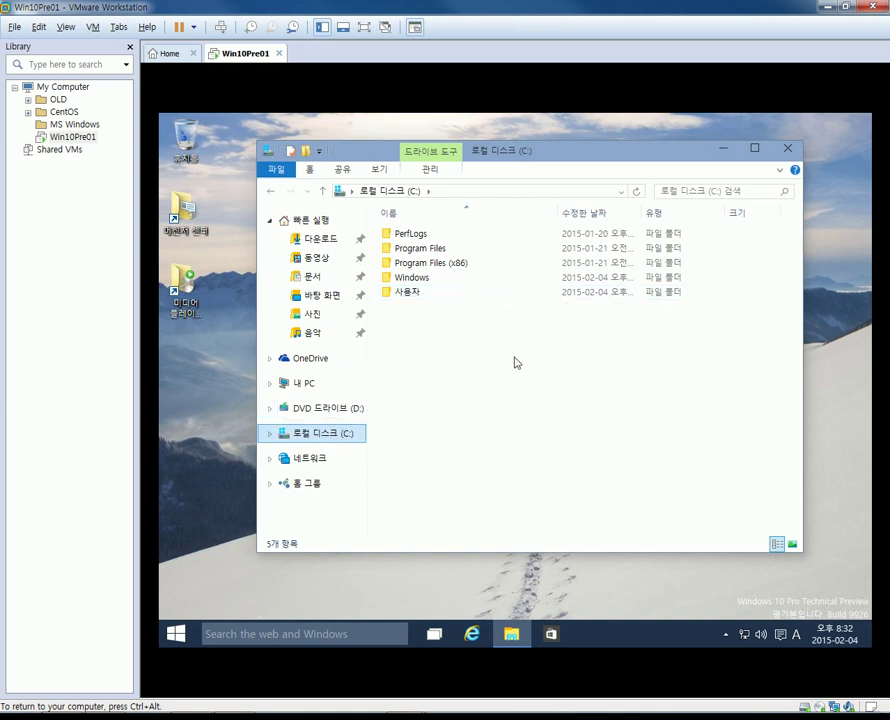
Open 내 PC's System properties maximized and go to its 설정 변경 computer name settings.
right_click(314, 387)
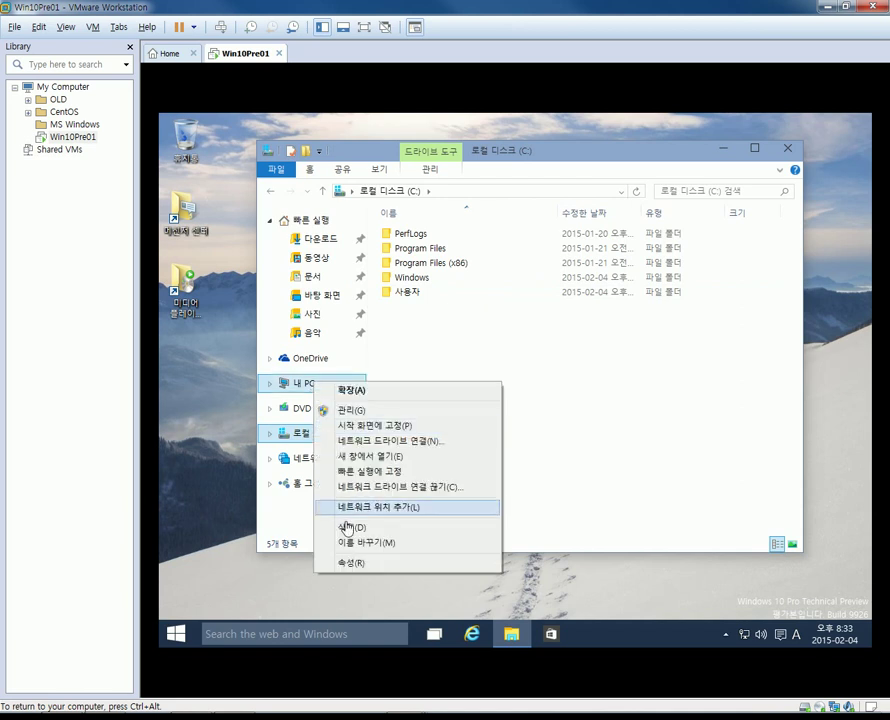
click(346, 564)
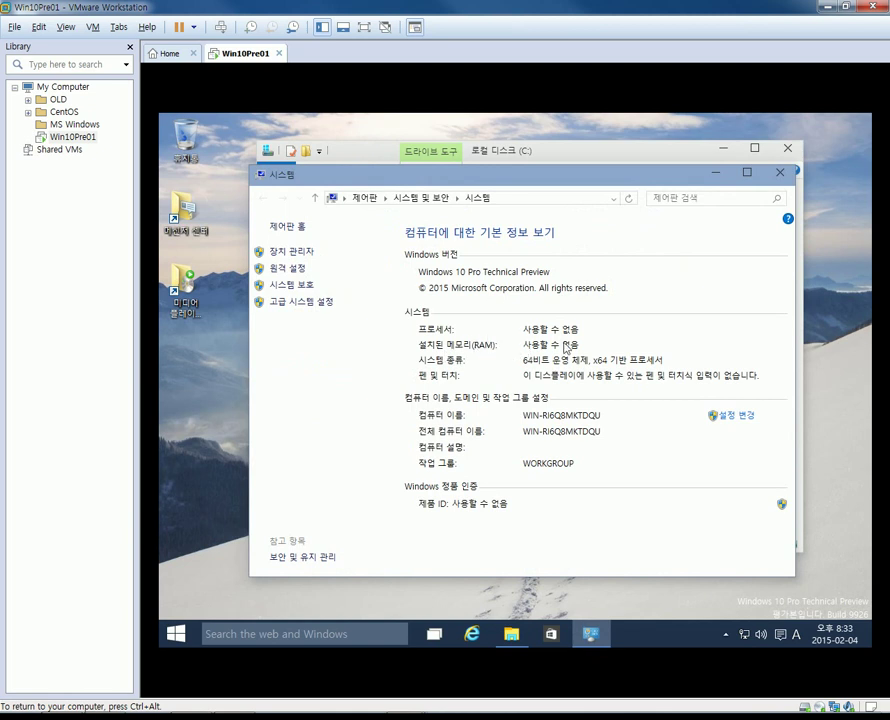
click(750, 173)
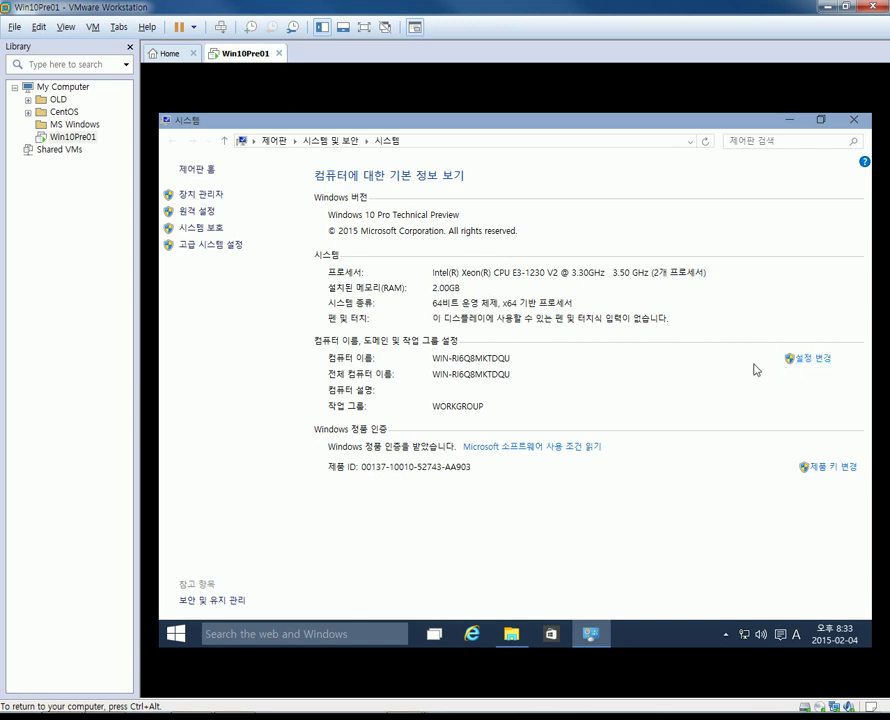
click(812, 362)
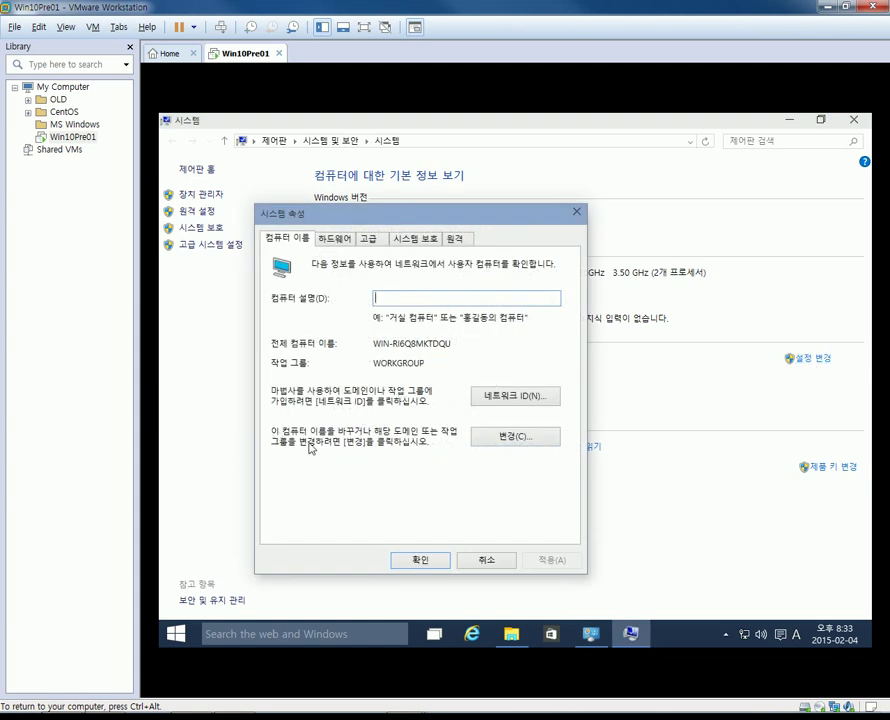
Change the computer name from WIN-RI6Q8MKTDQU to win01 and close System Properties.
click(521, 442)
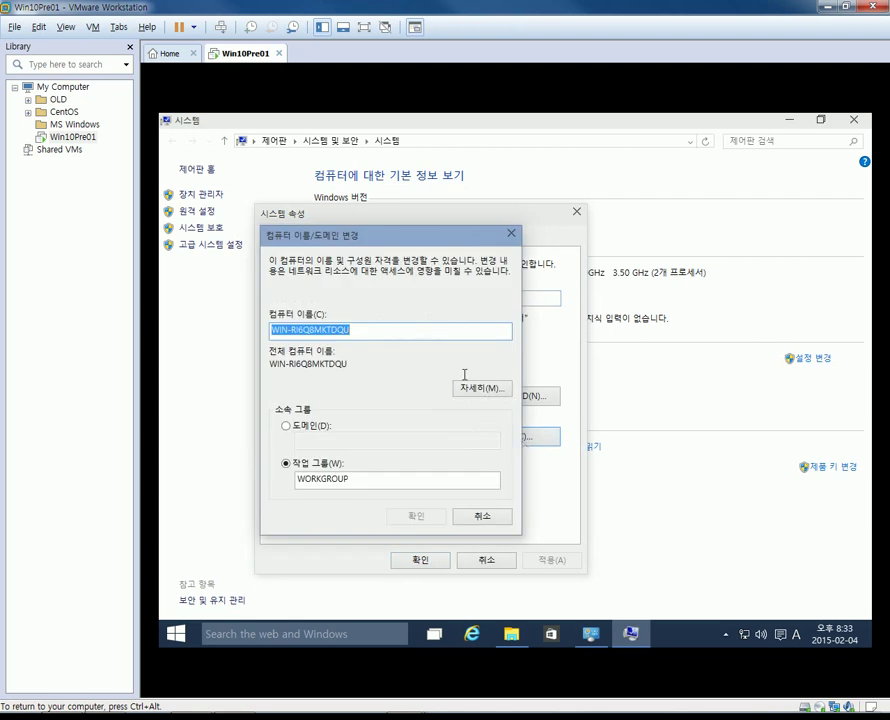
text(win01)
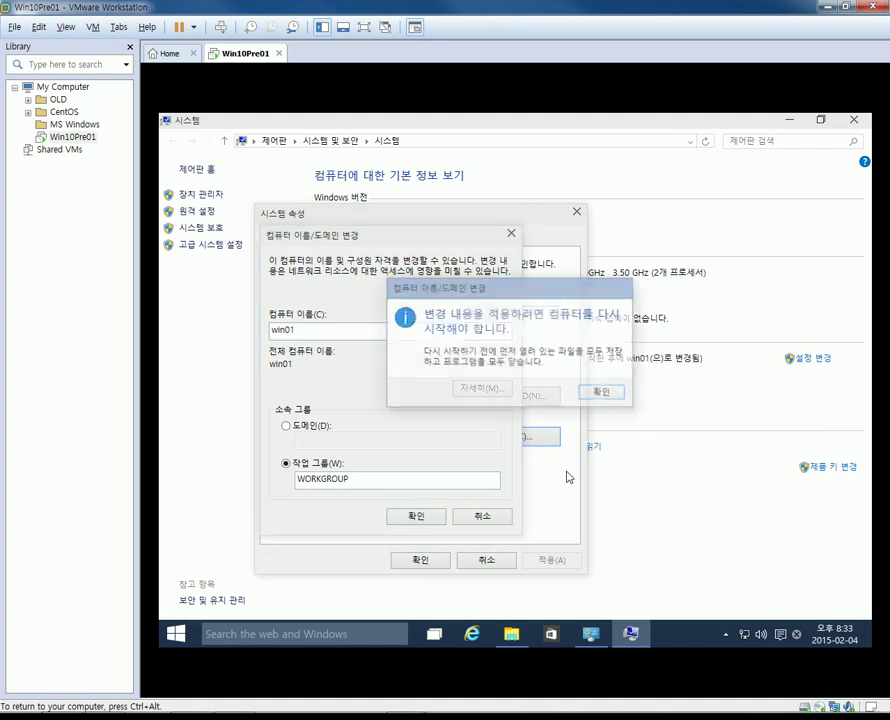
click(606, 393)
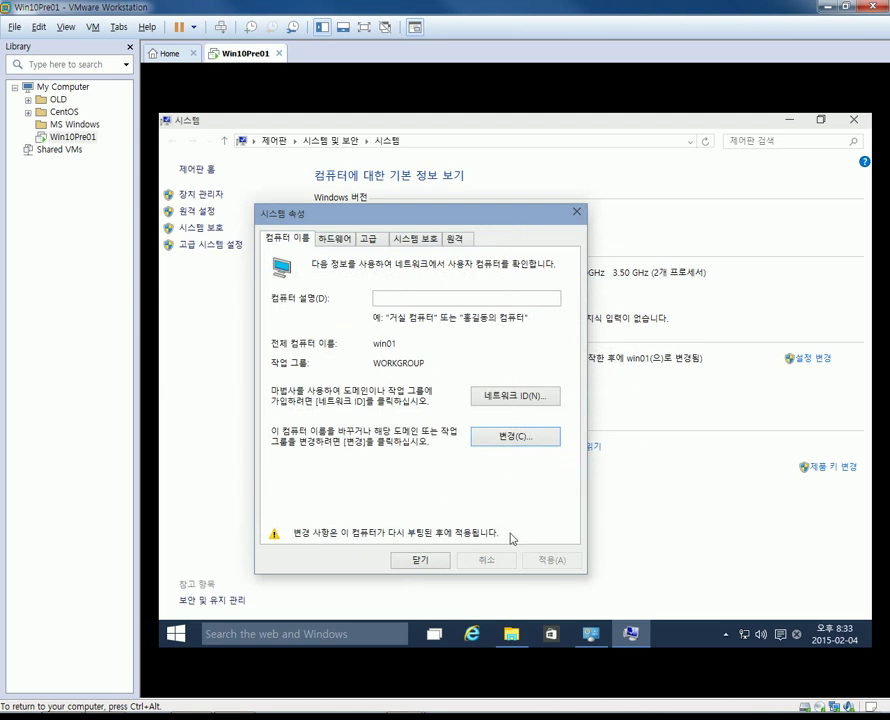
click(412, 562)
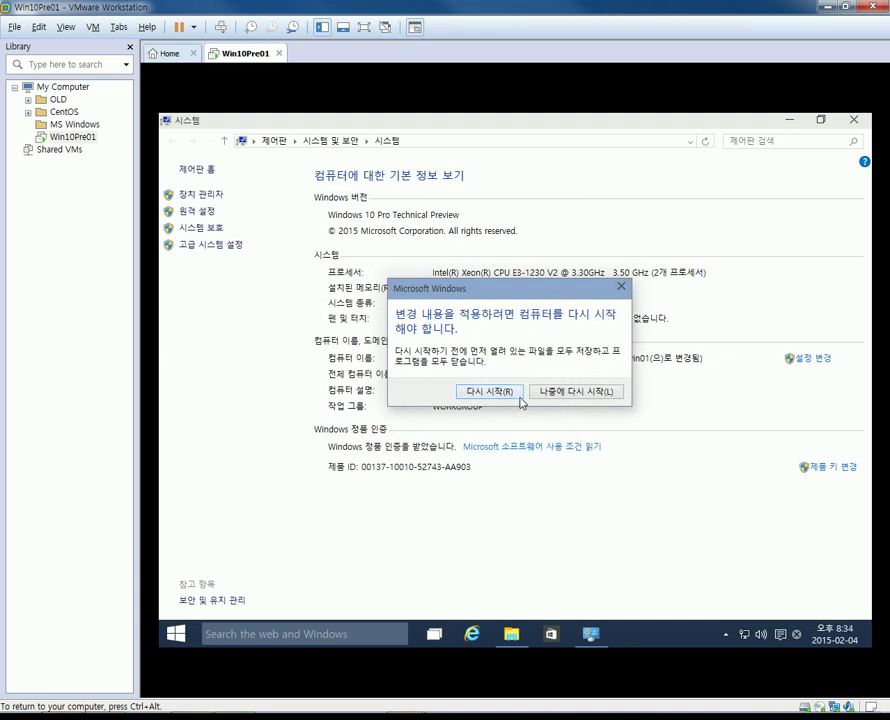
Restart the guest now and sign back in with the admin account password.
click(488, 391)
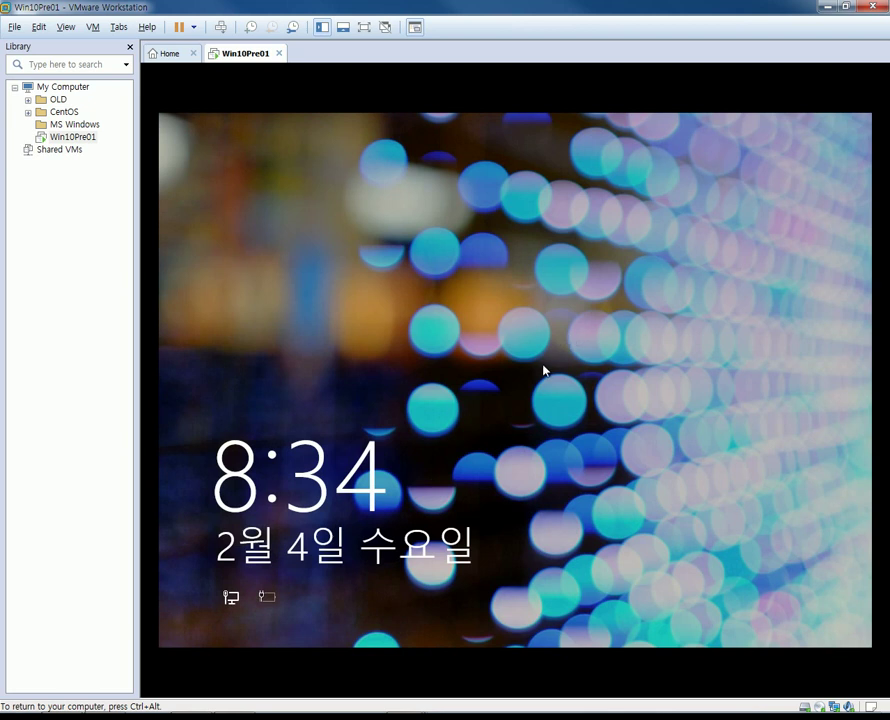
key(Return)
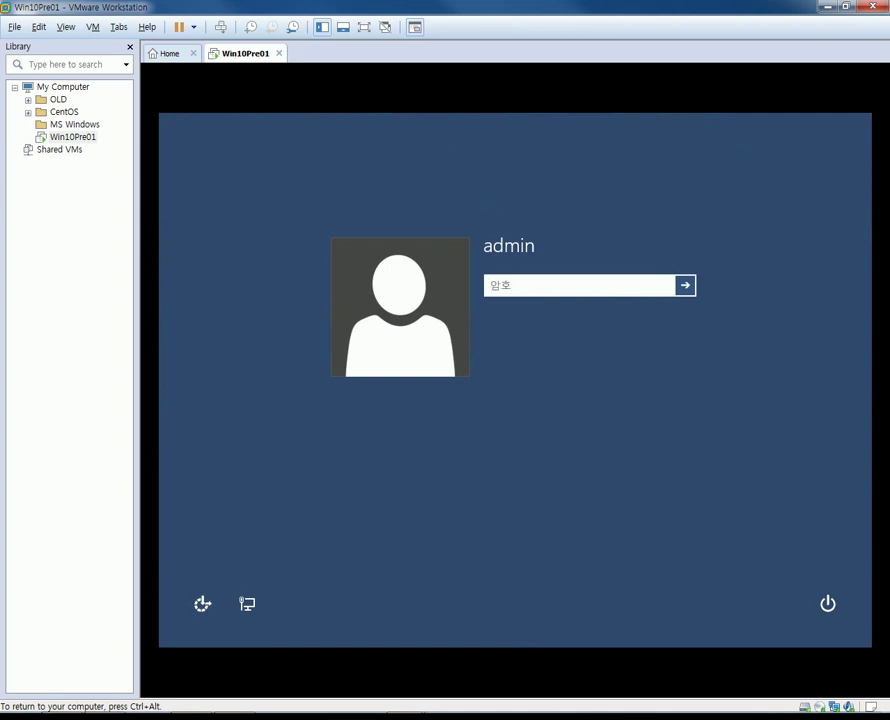
text(••••••)
key(Return)
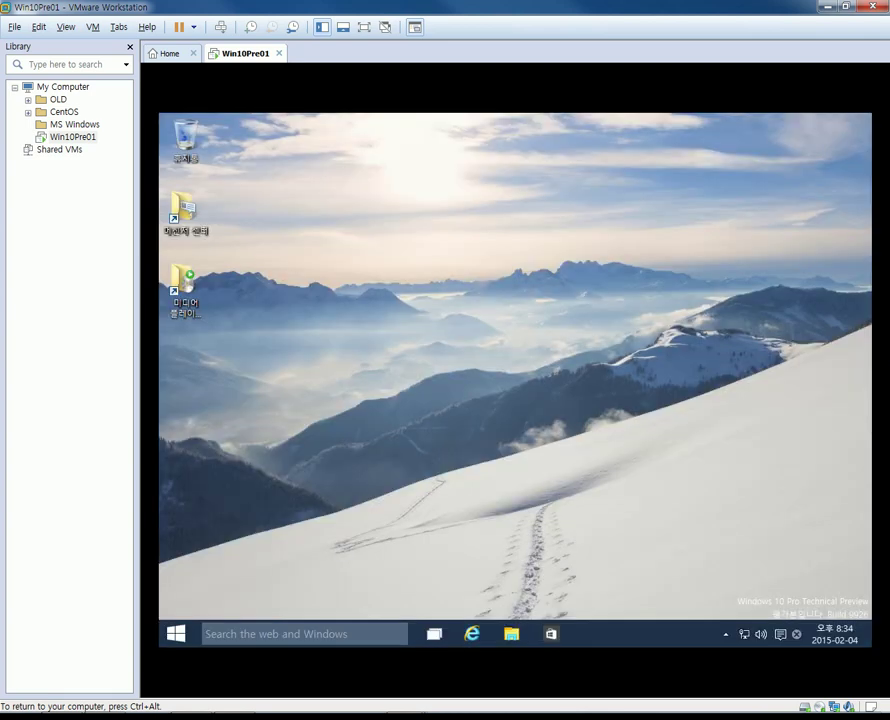
click(511, 633)
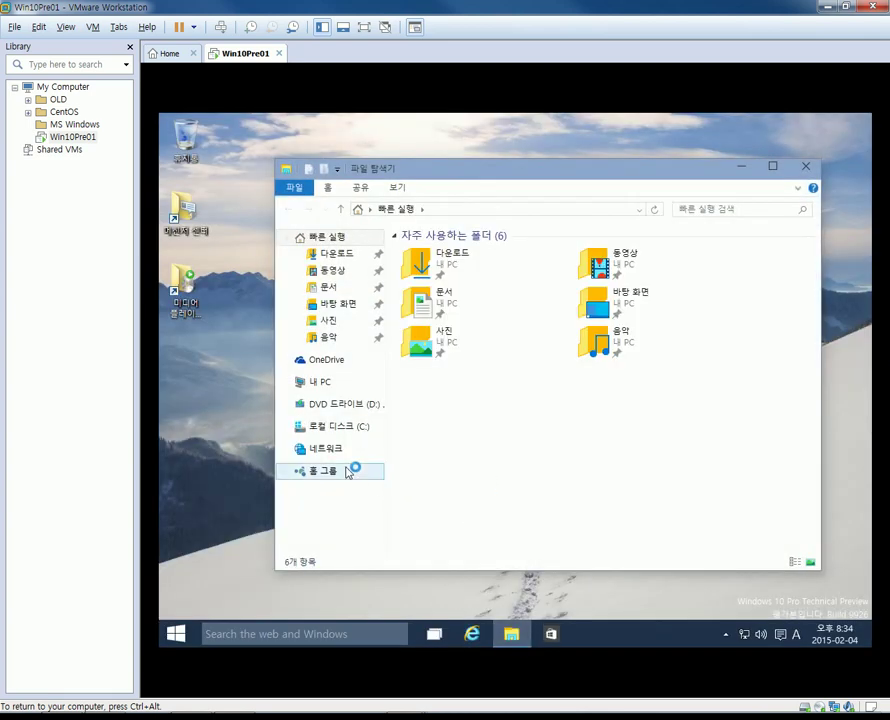
right_click(320, 386)
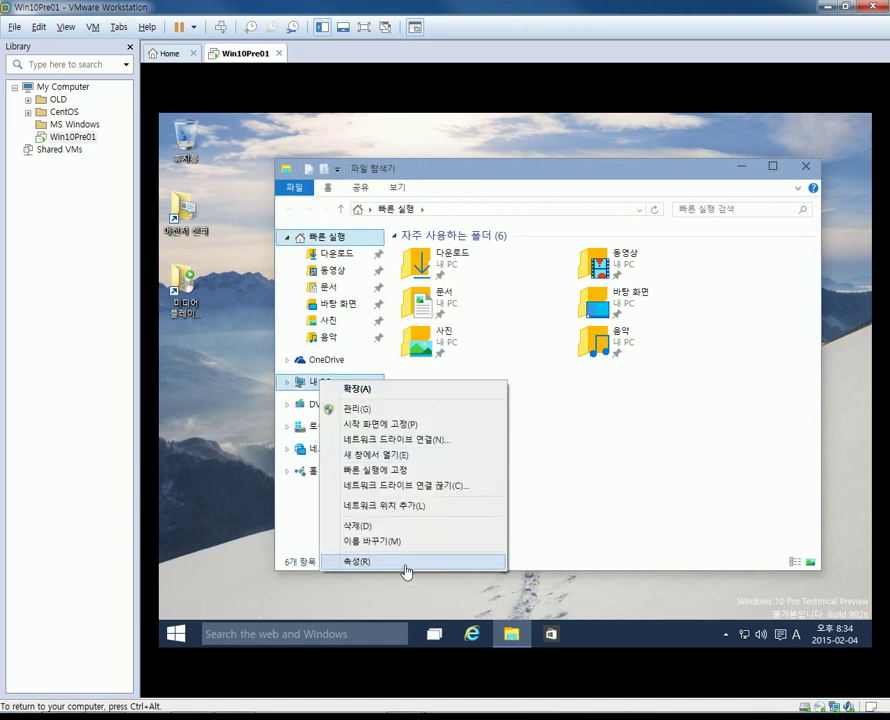
click(406, 571)
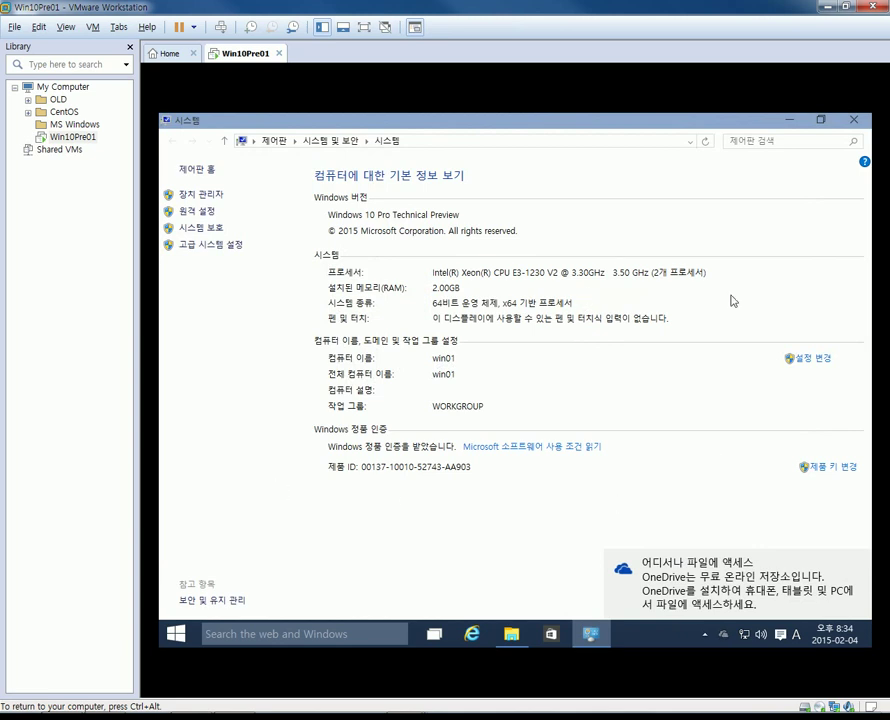
click(853, 119)
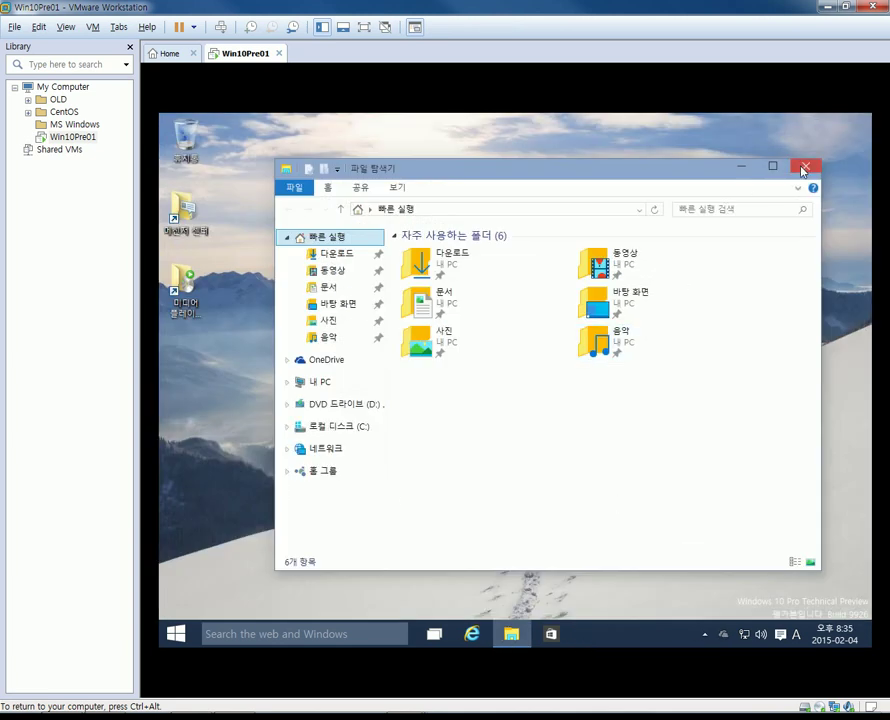
click(803, 167)
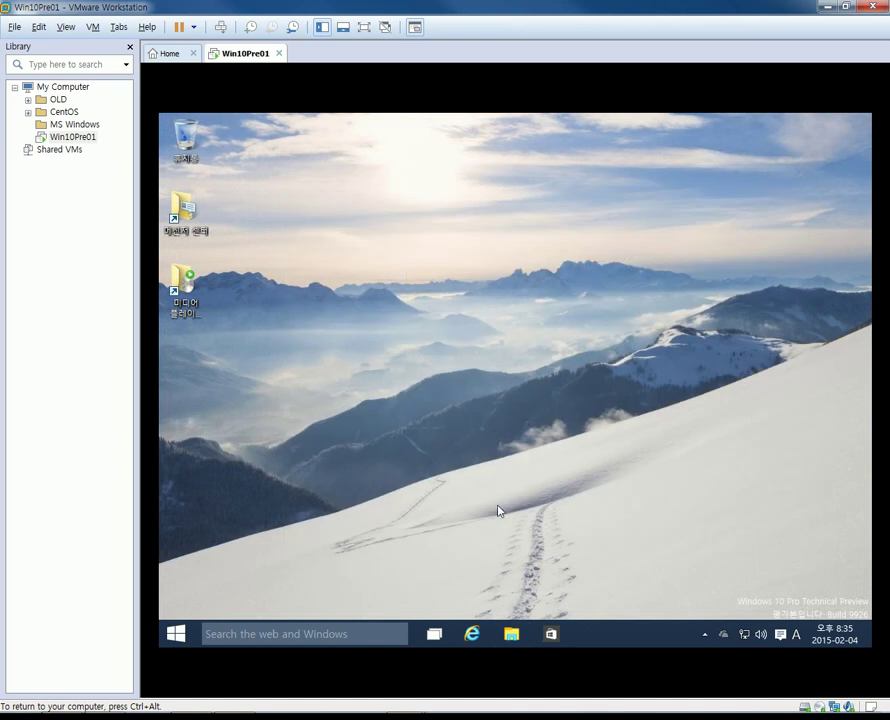
Launch Internet Explorer, stop the start page, and decline the recommended settings.
click(478, 636)
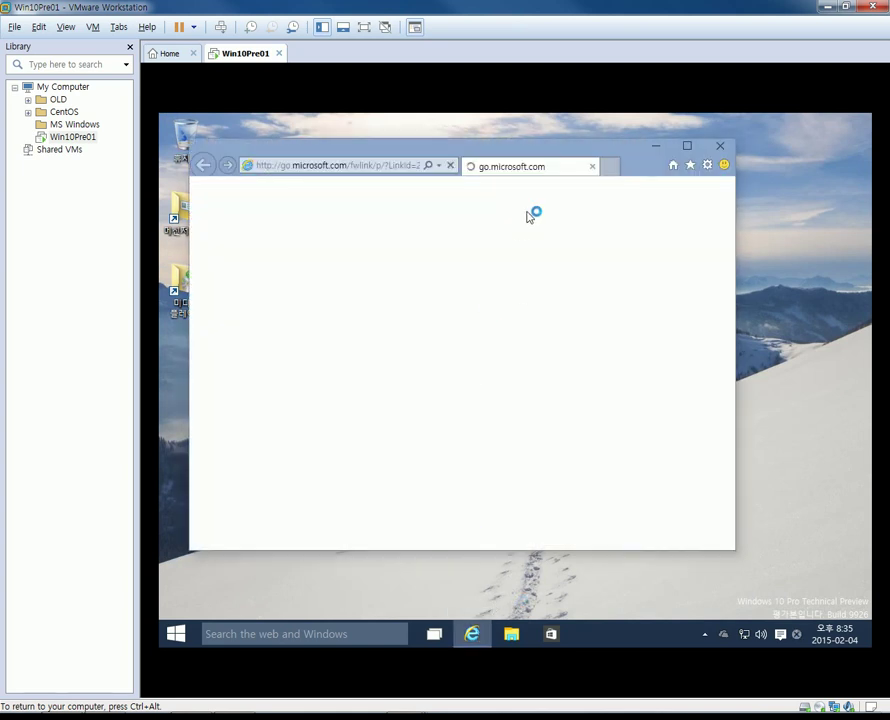
click(450, 166)
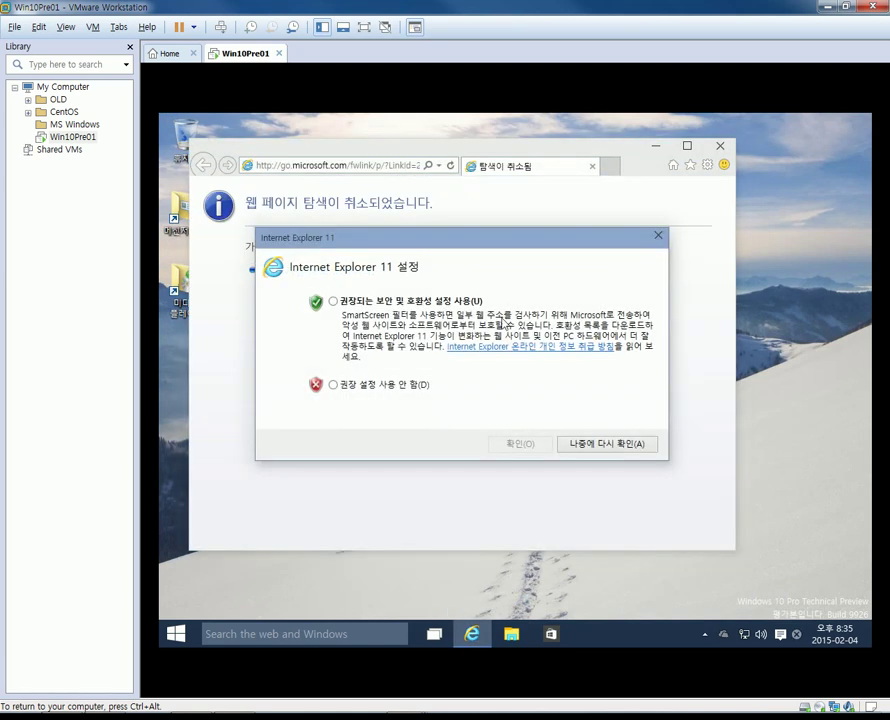
click(333, 385)
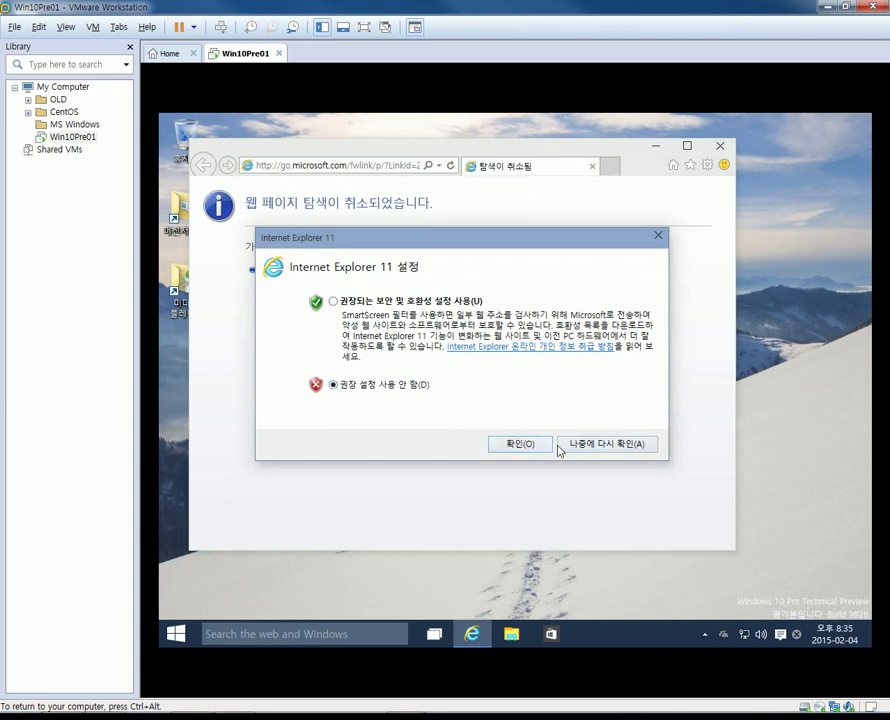
click(524, 449)
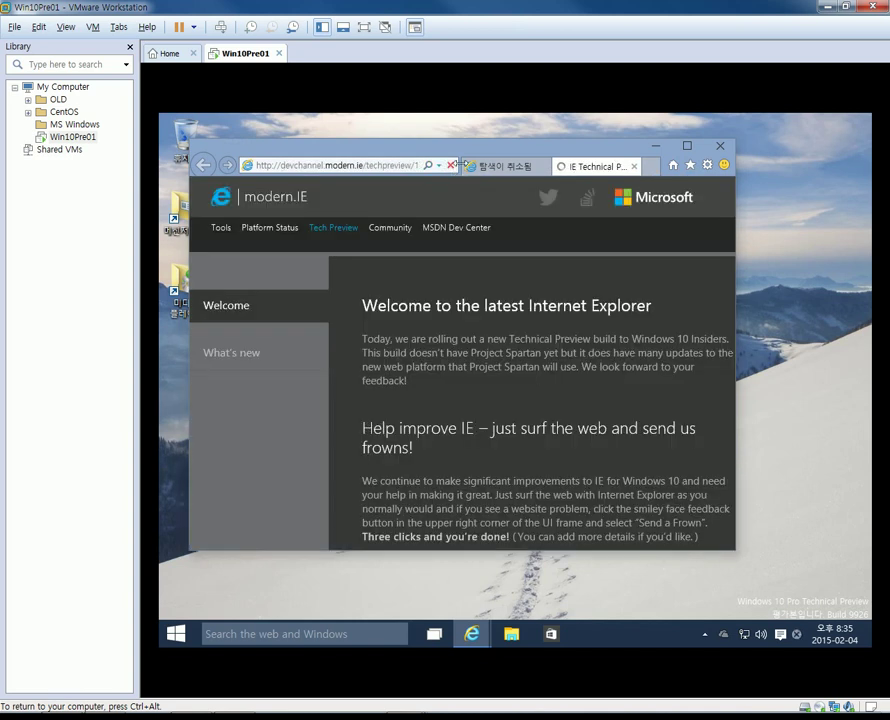
In About Internet Explorer, uncheck 'Install new versions automatically', approving the UAC prompt.
click(704, 166)
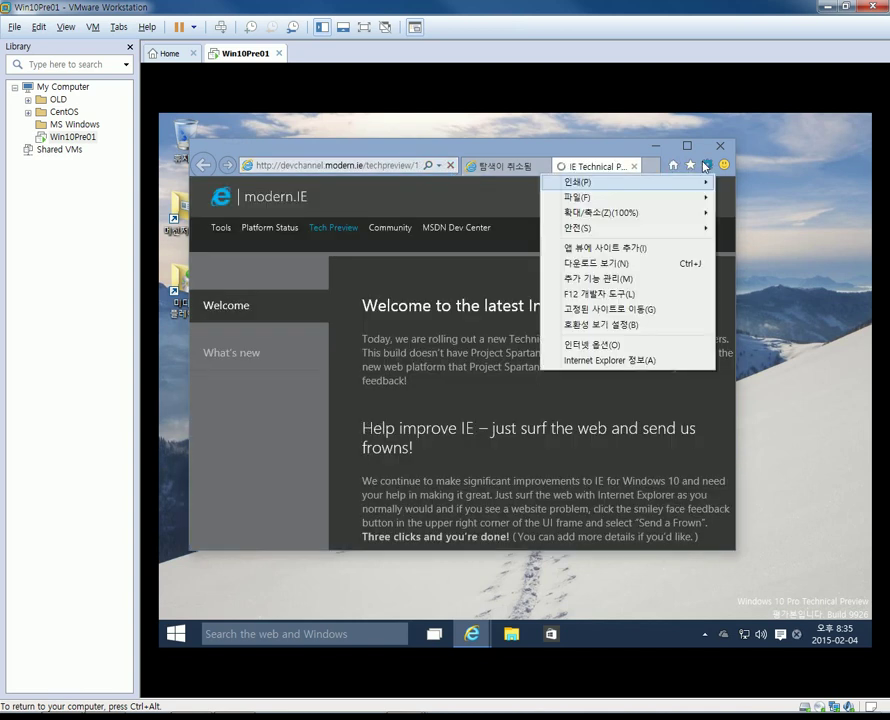
click(644, 362)
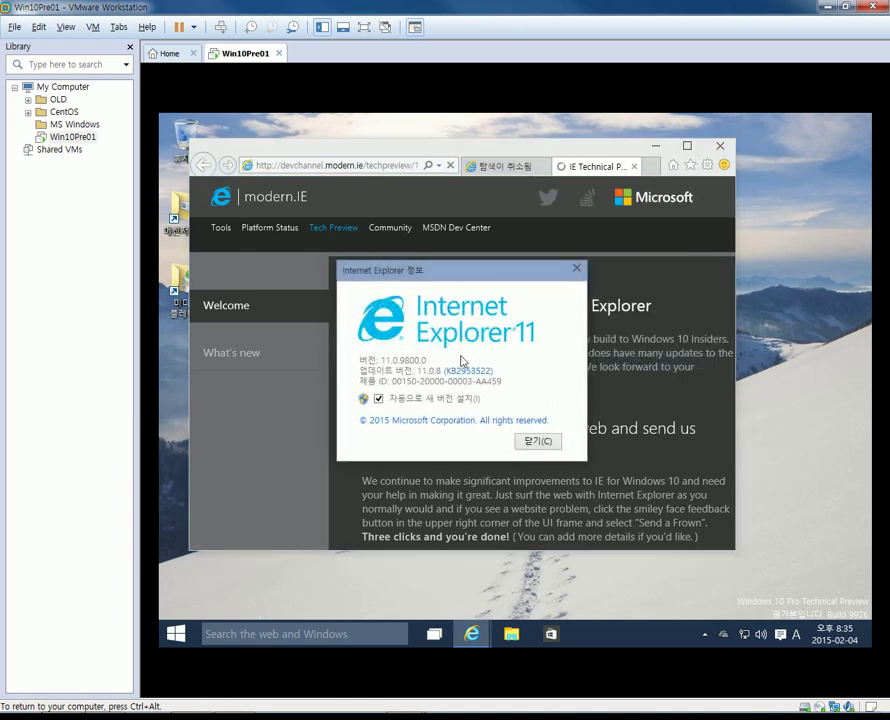
click(379, 399)
click(576, 406)
click(538, 441)
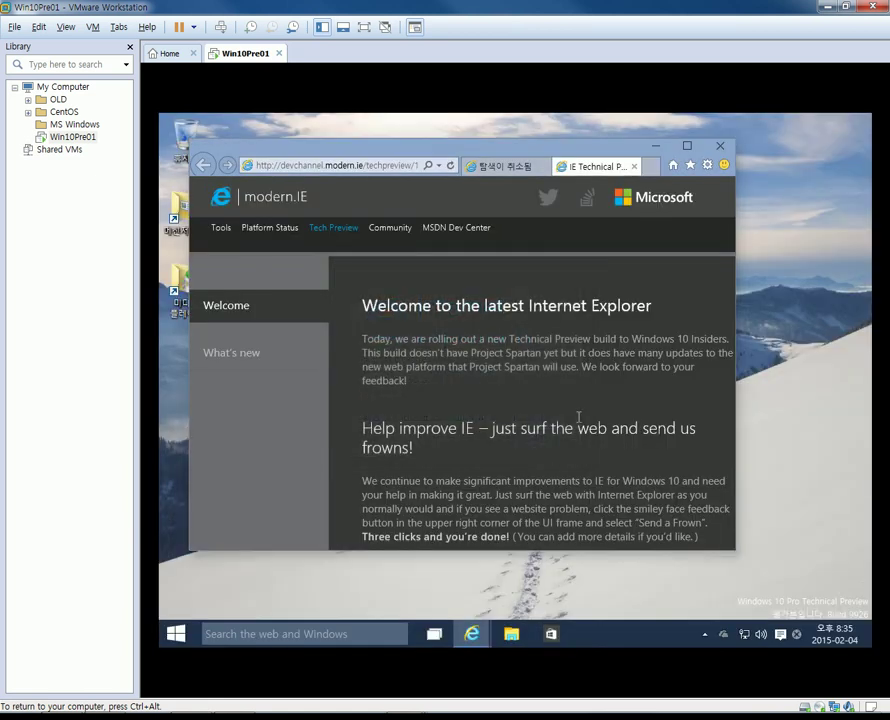
click(707, 165)
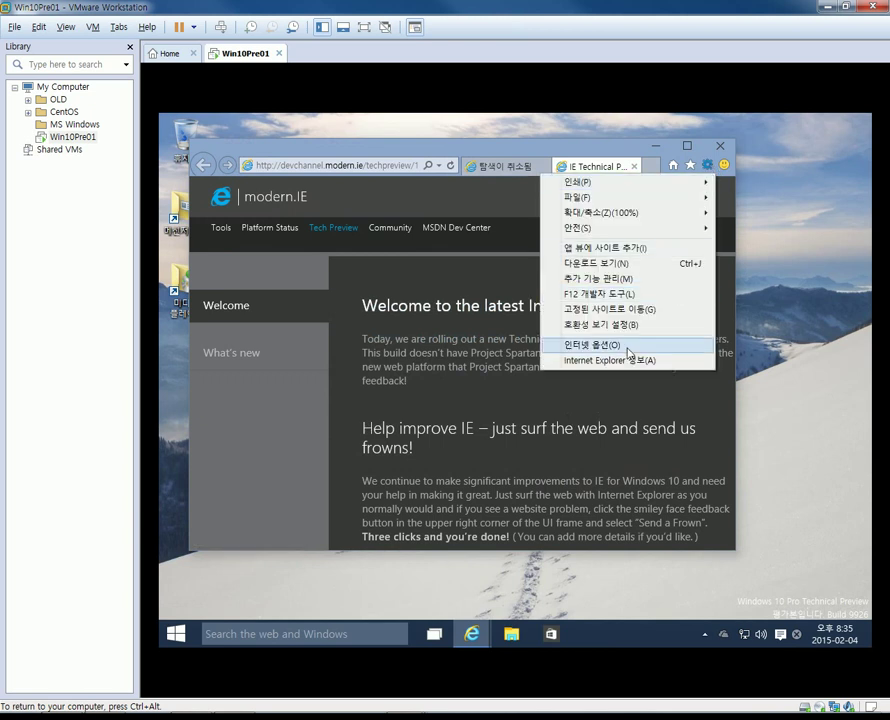
click(629, 345)
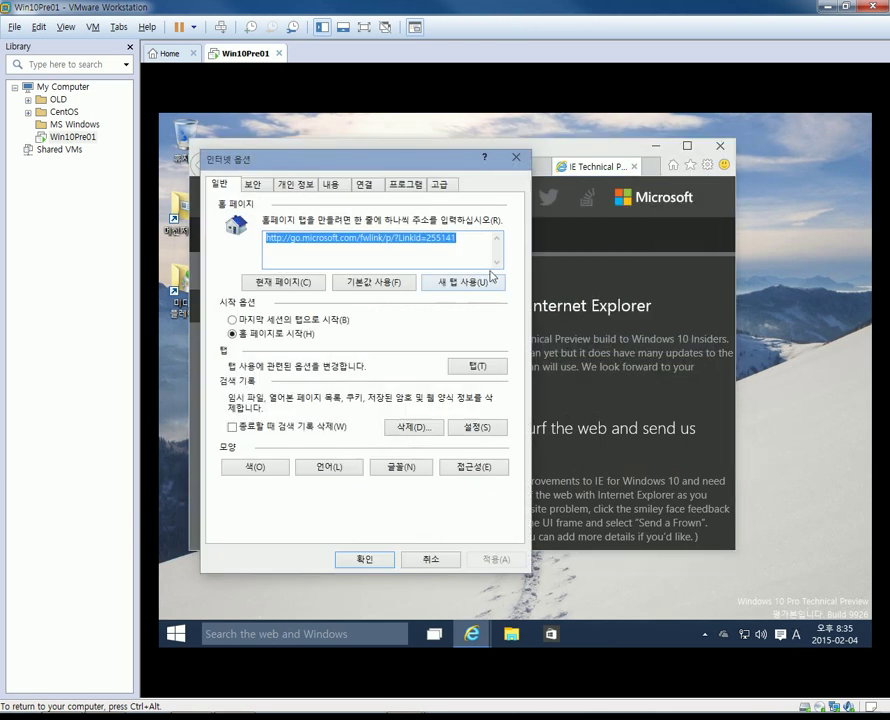
text(www.goo)
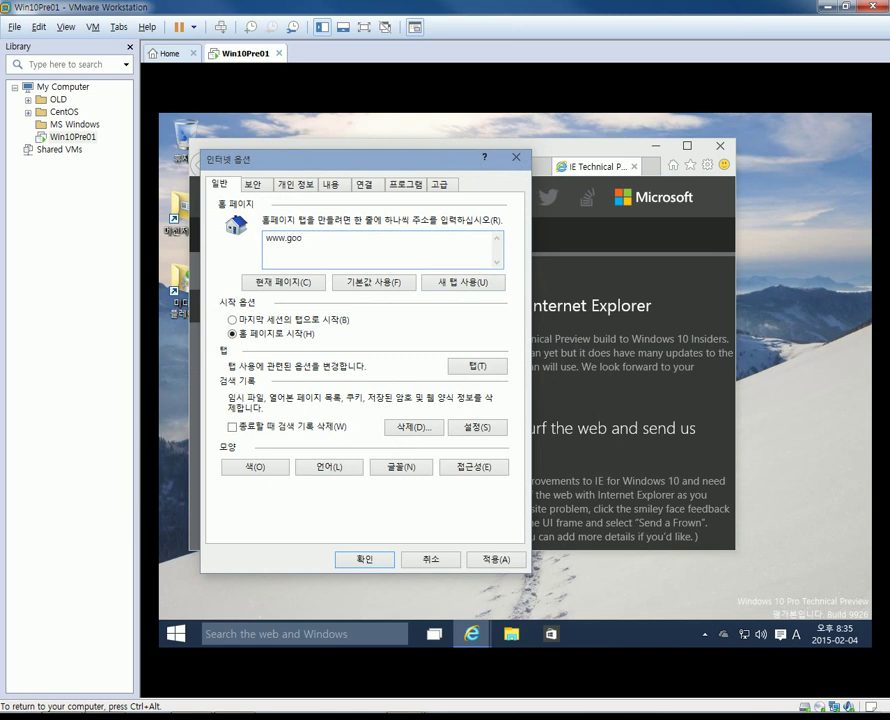
text(gle.com)
click(266, 238)
text(http://)
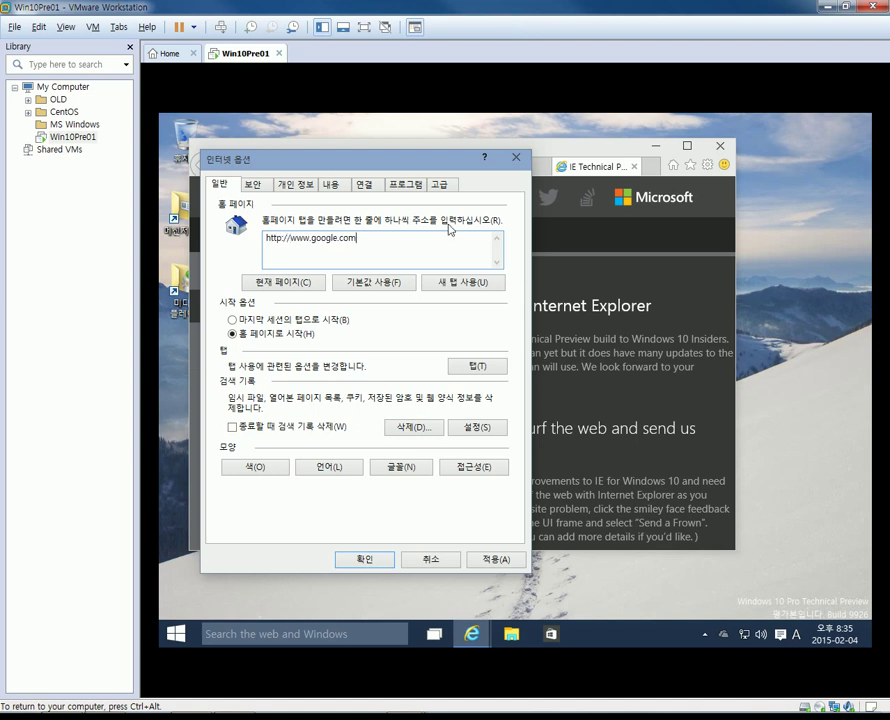
key(Return)
text(http://www.naver.com)
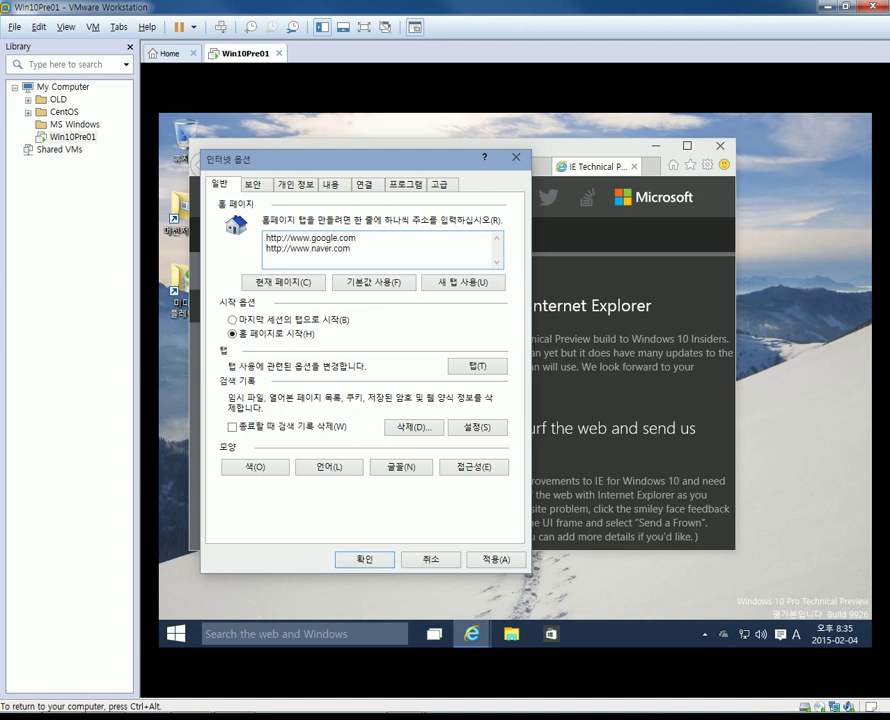
click(495, 560)
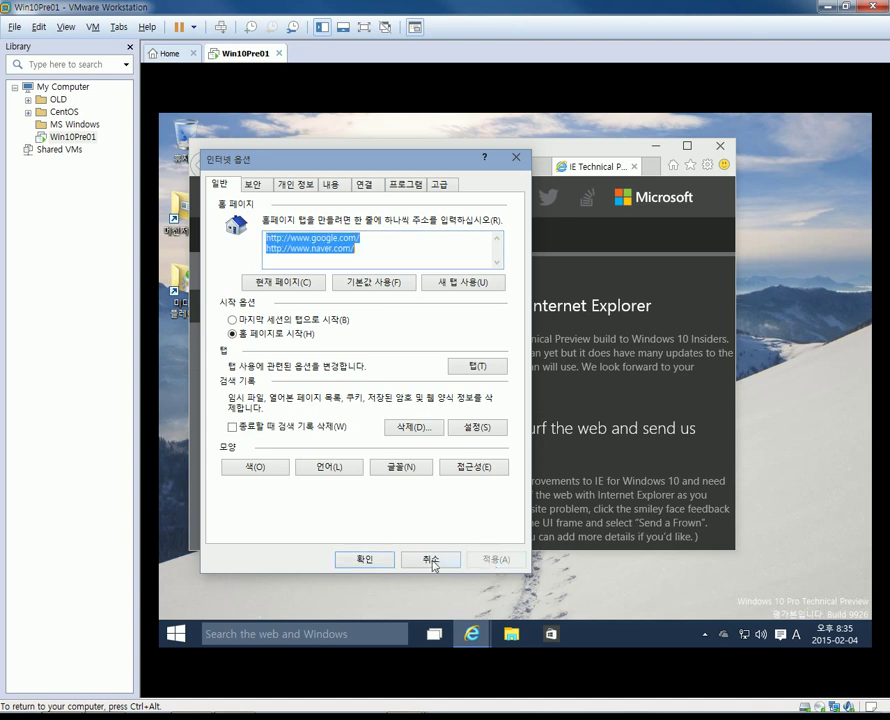
click(392, 563)
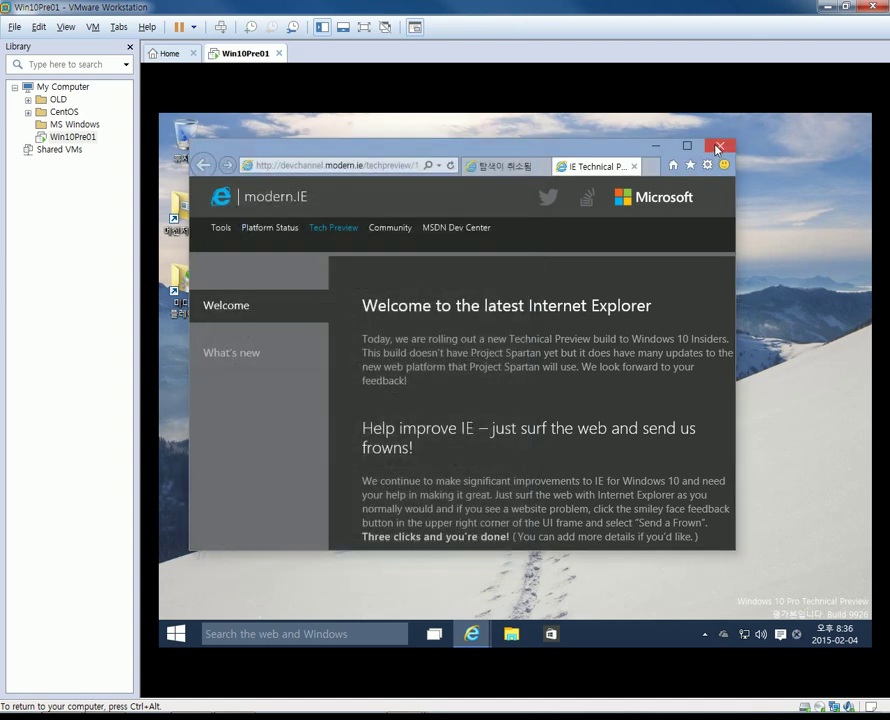
Close Internet Explorer with all tabs and relaunch it maximized.
click(717, 149)
click(462, 357)
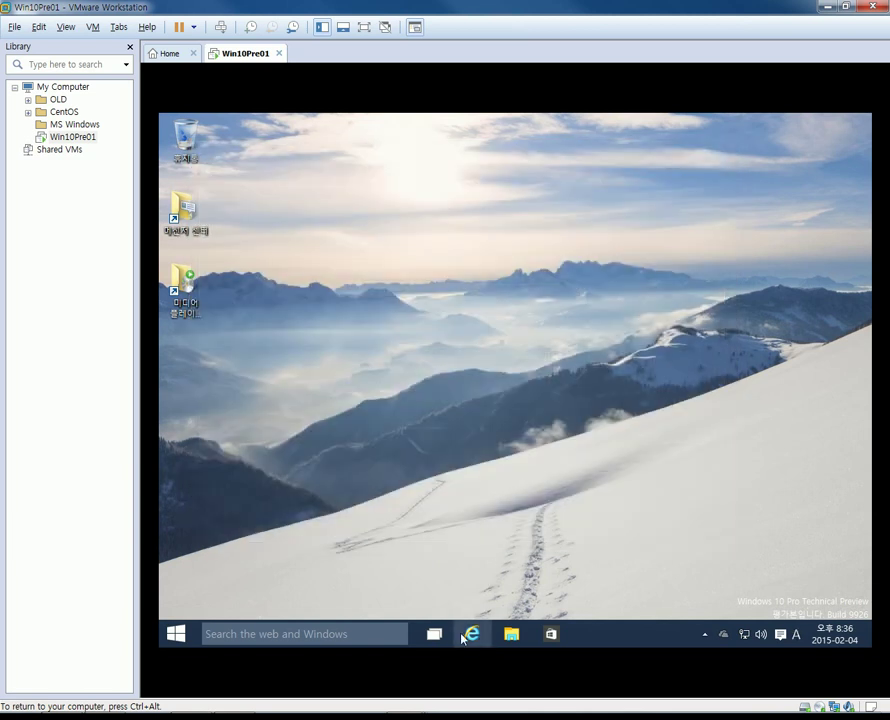
click(471, 634)
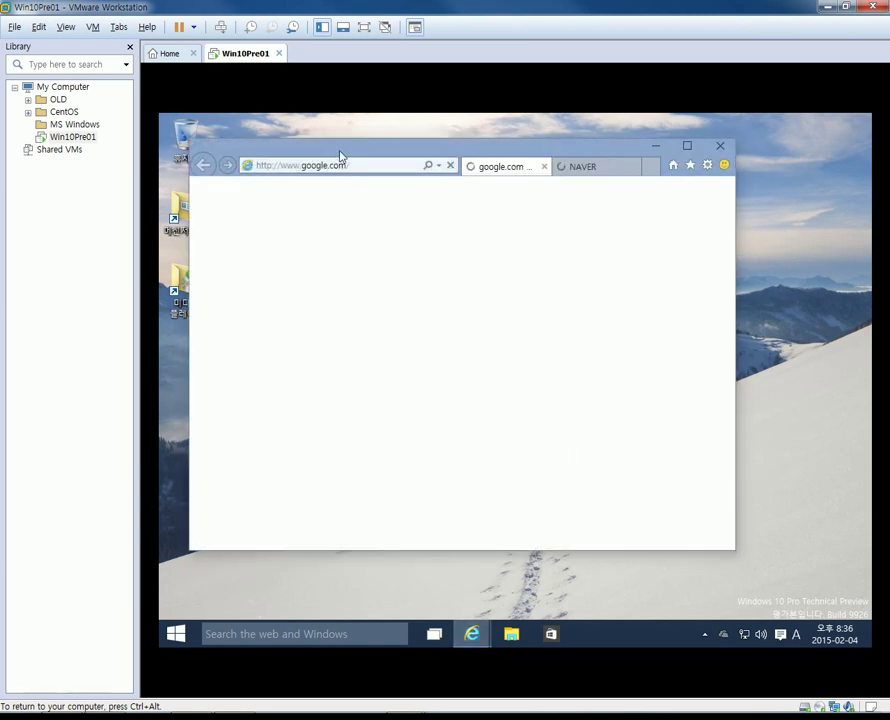
double_click(560, 151)
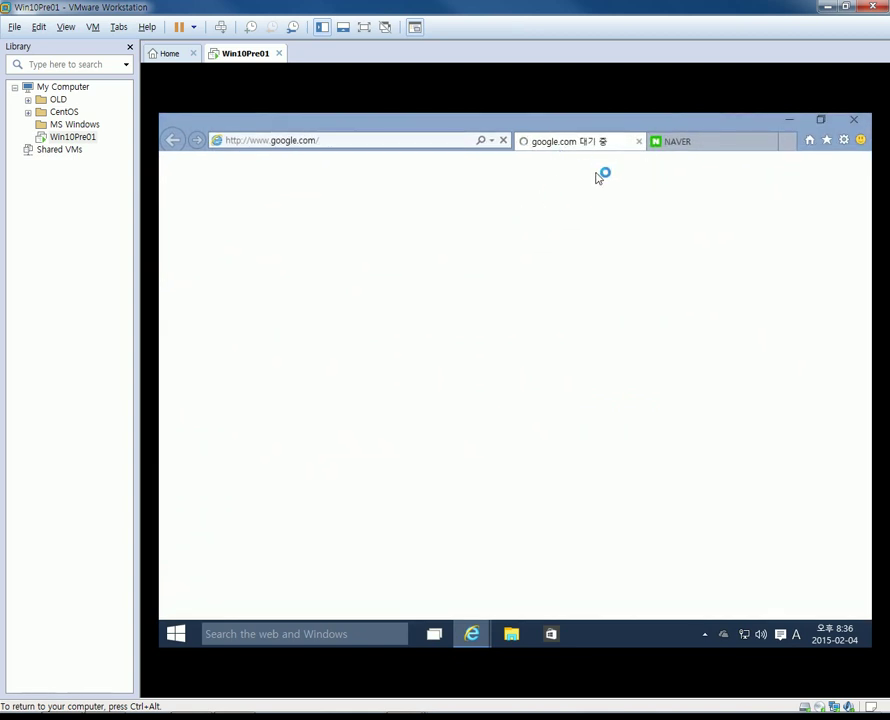
click(693, 141)
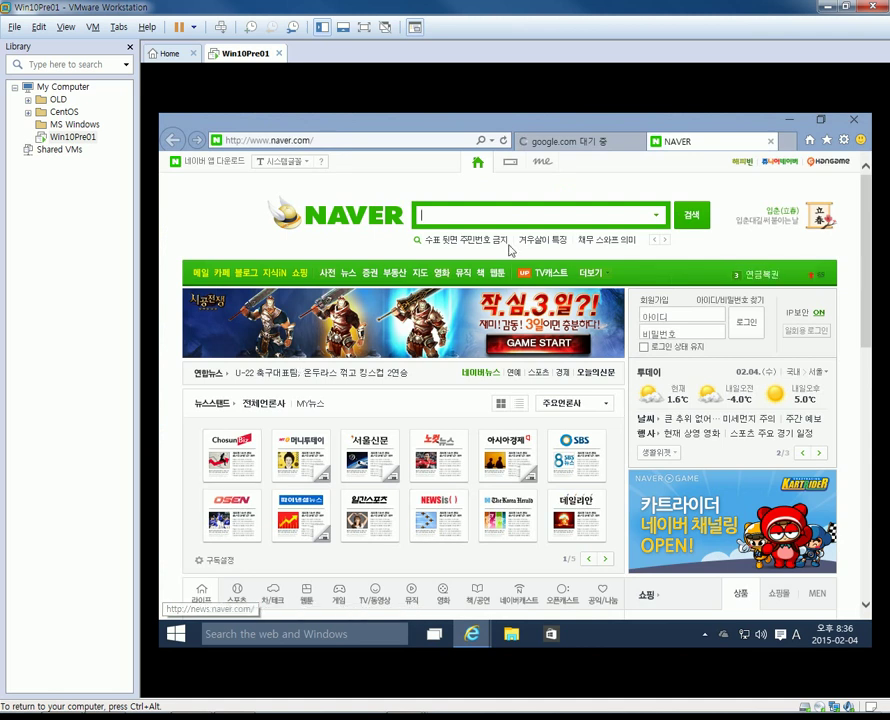
click(574, 144)
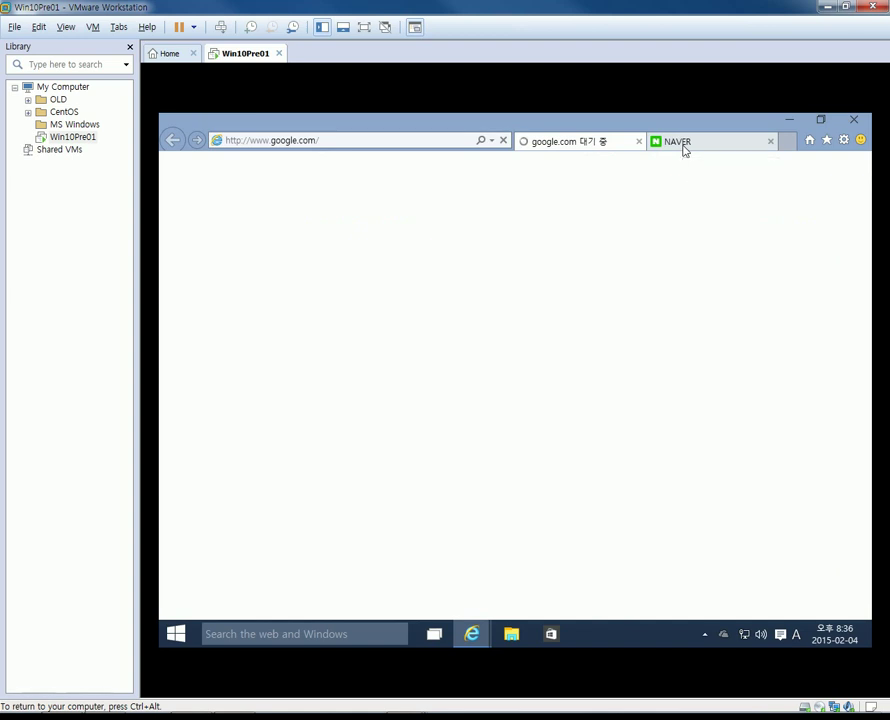
click(686, 150)
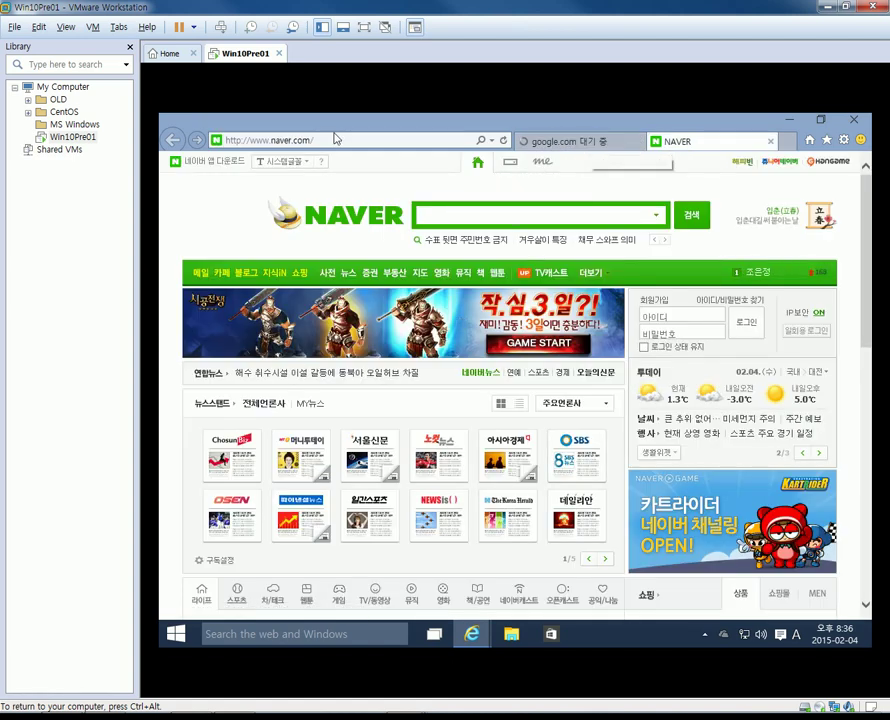
click(548, 143)
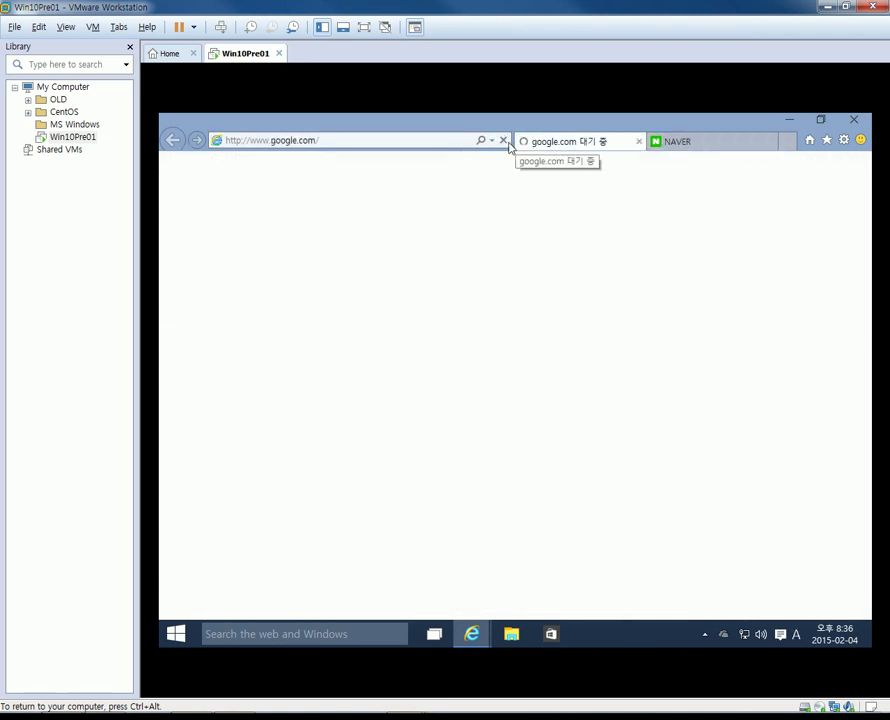
click(504, 141)
click(408, 141)
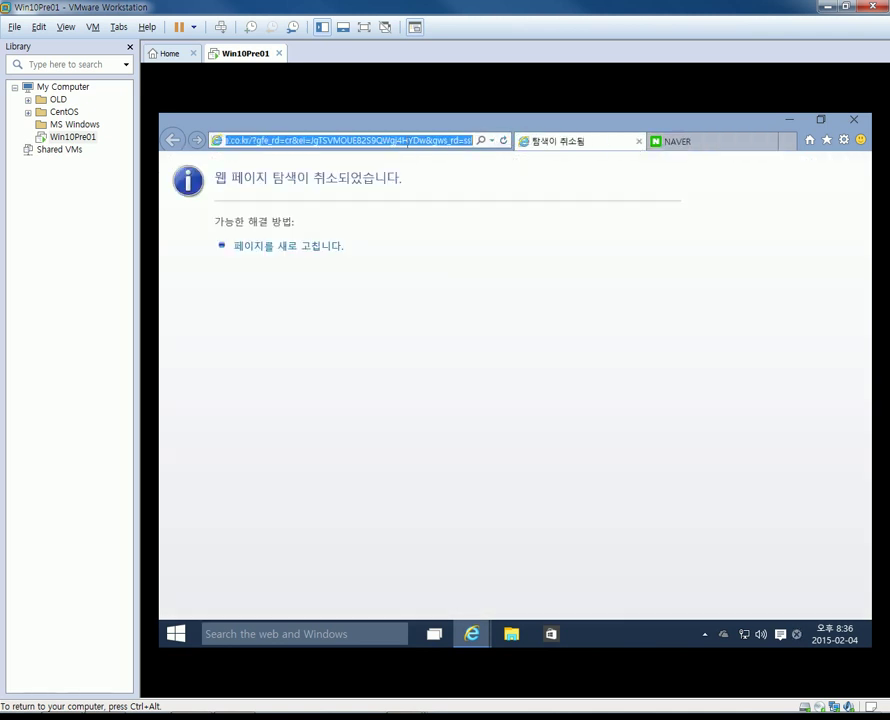
text(www.g)
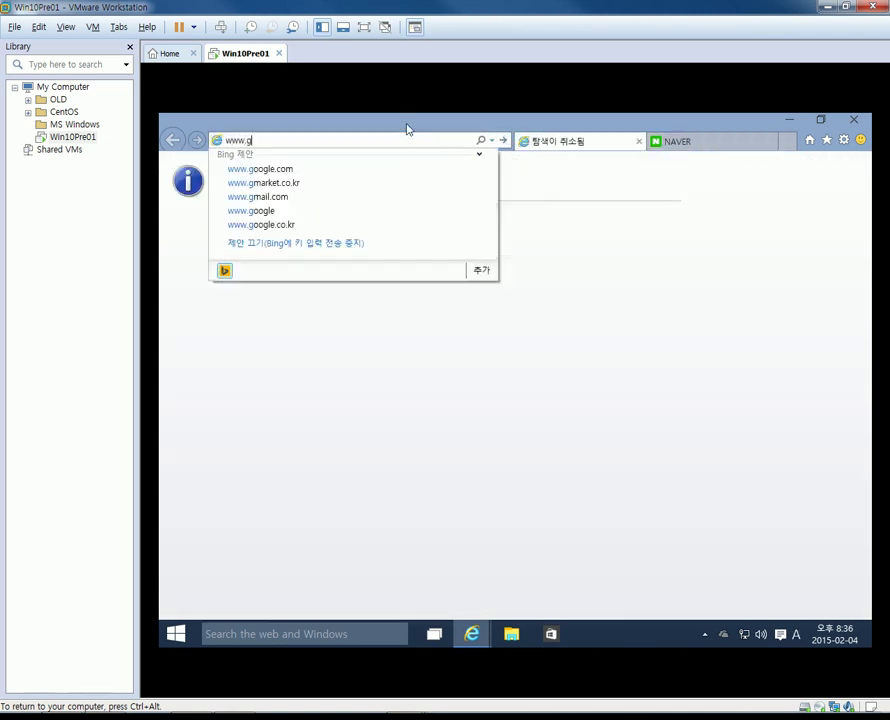
text(oogle.com)
key(Return)
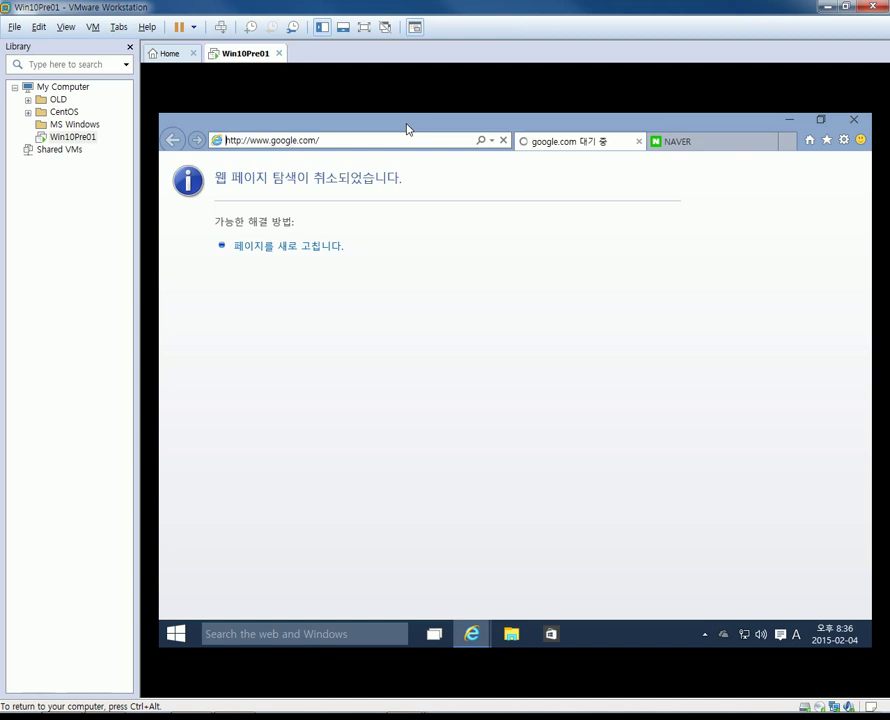
click(788, 141)
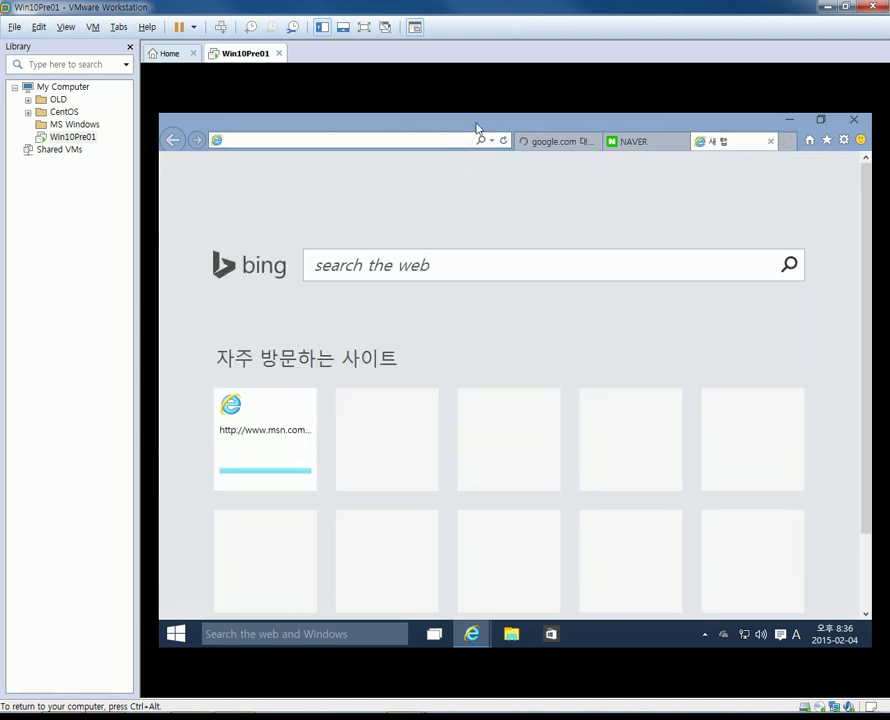
text(w)
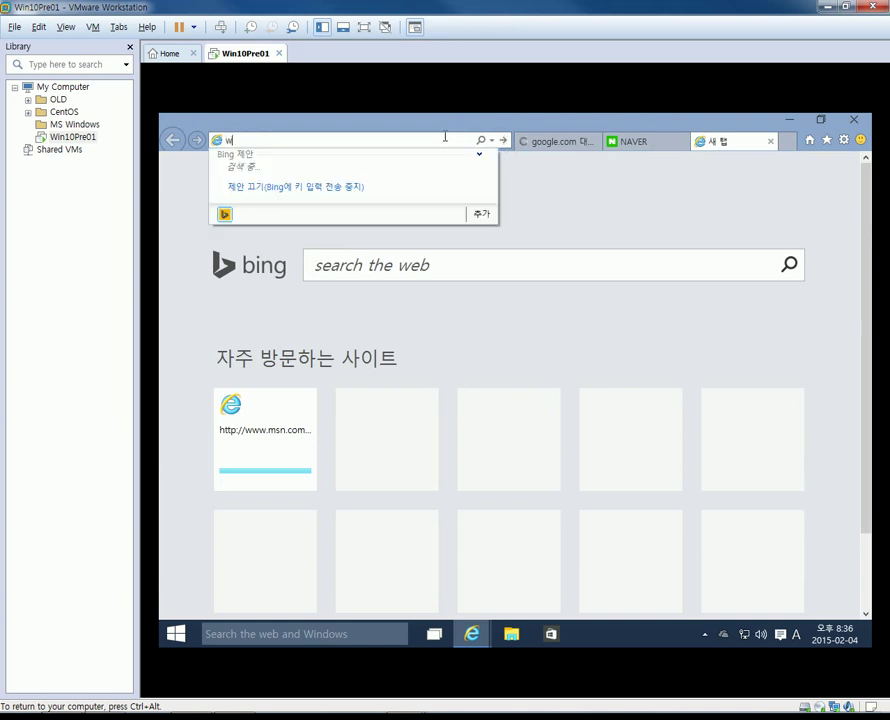
text(ww.google.com/)
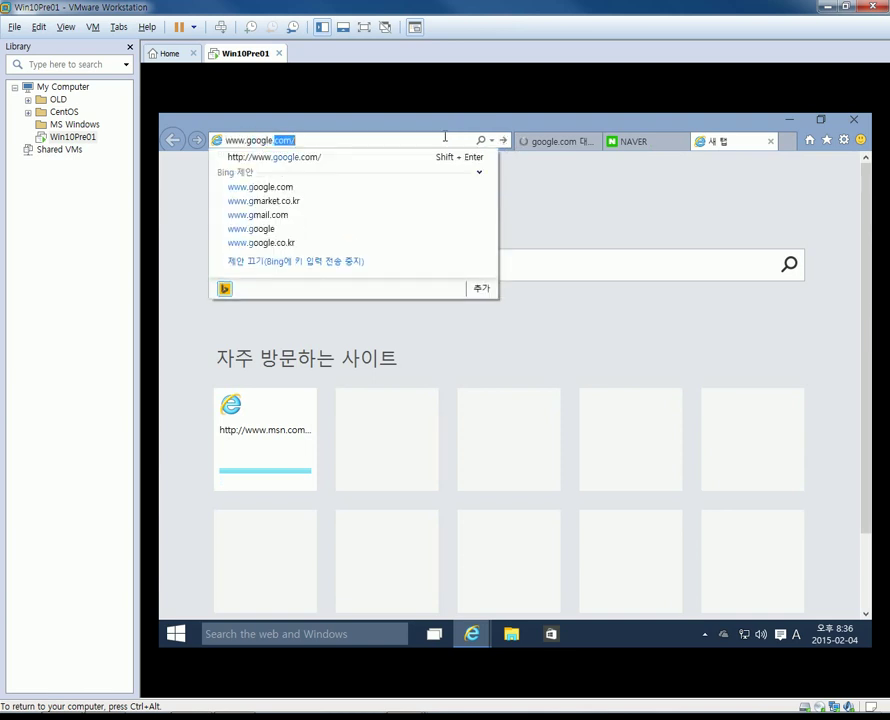
key(Return)
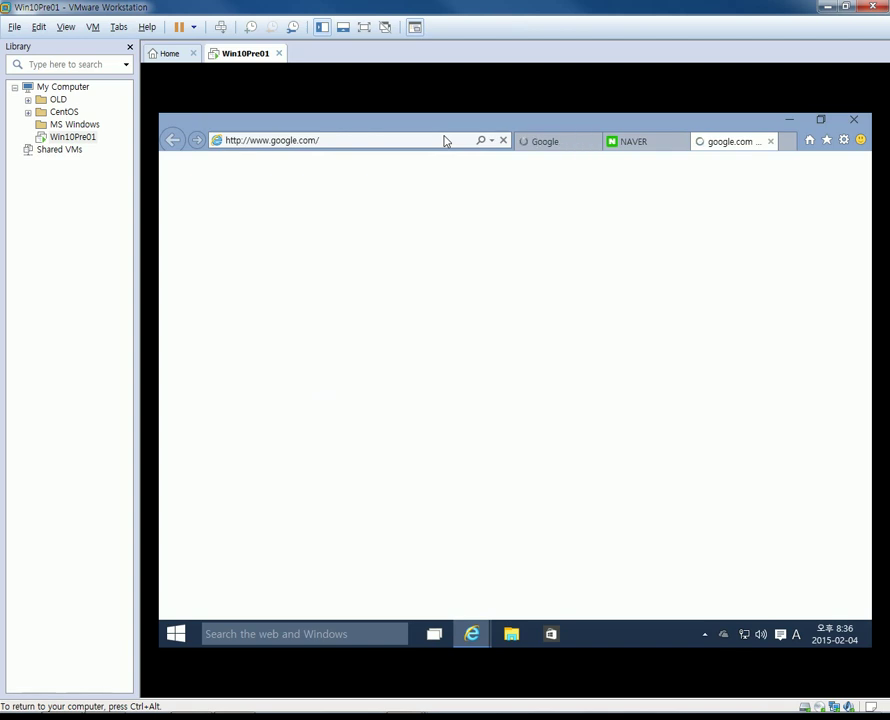
click(540, 147)
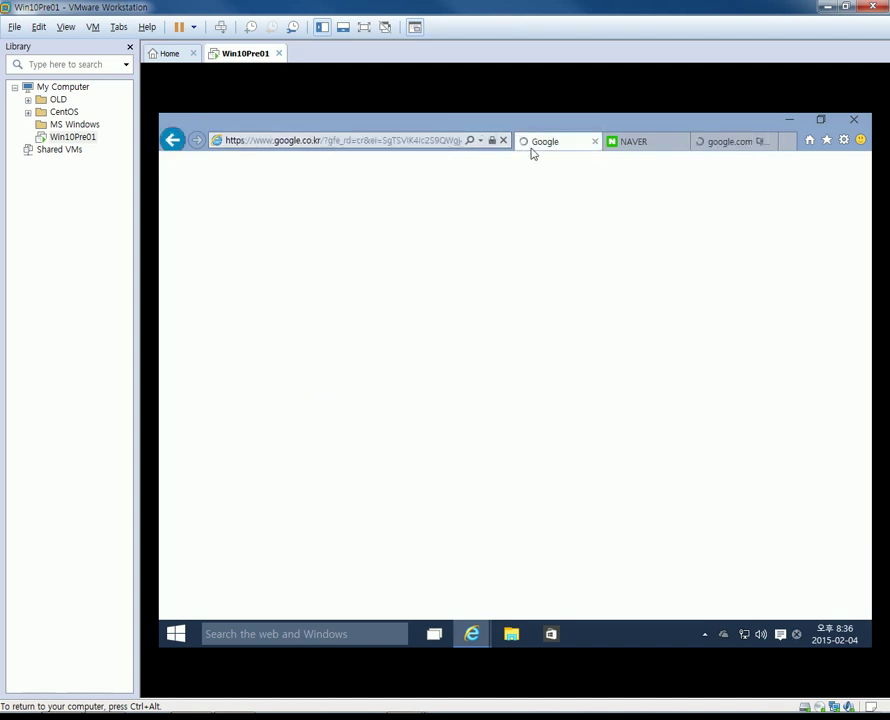
click(717, 146)
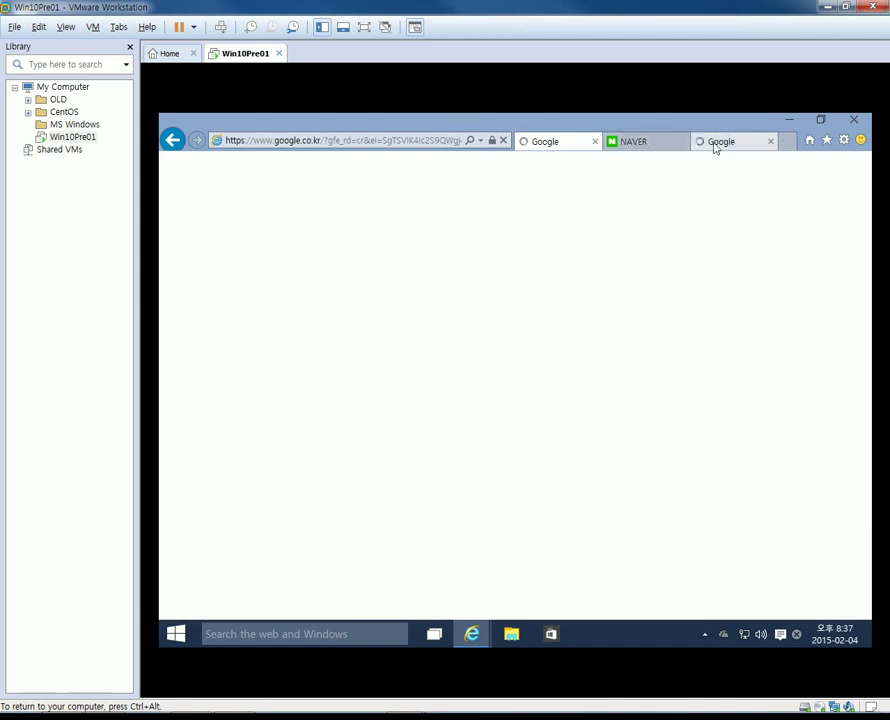
click(547, 145)
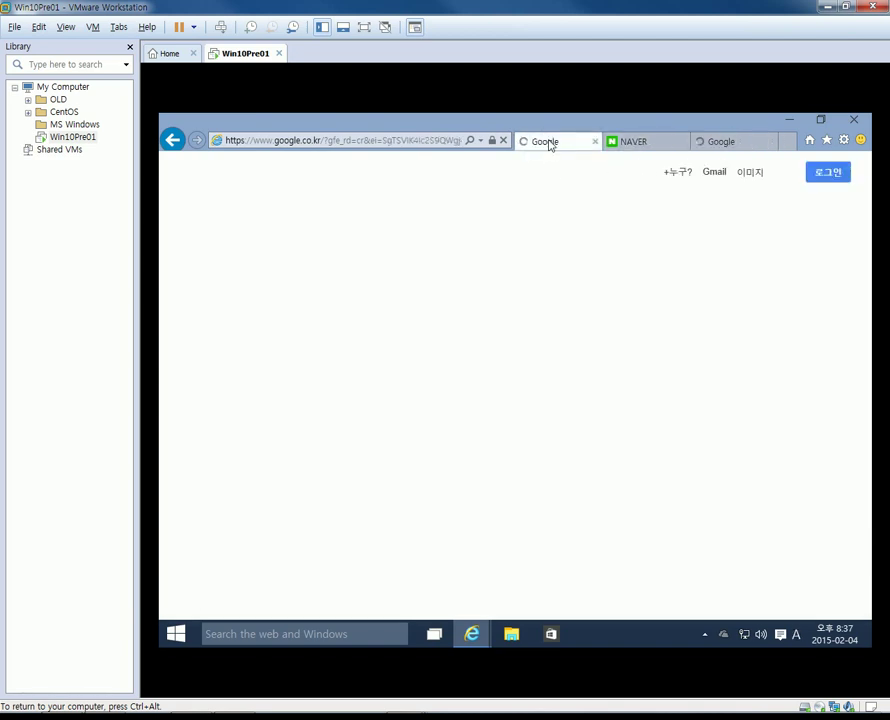
click(738, 148)
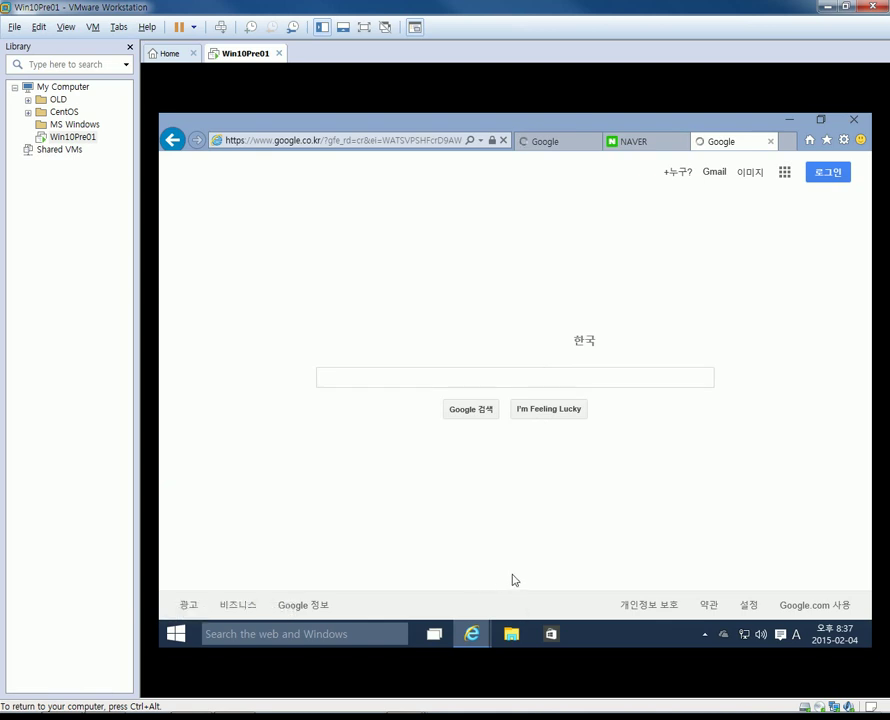
Open the Store app, maximize, restore and minimize it, then view the NAVER tab.
click(551, 636)
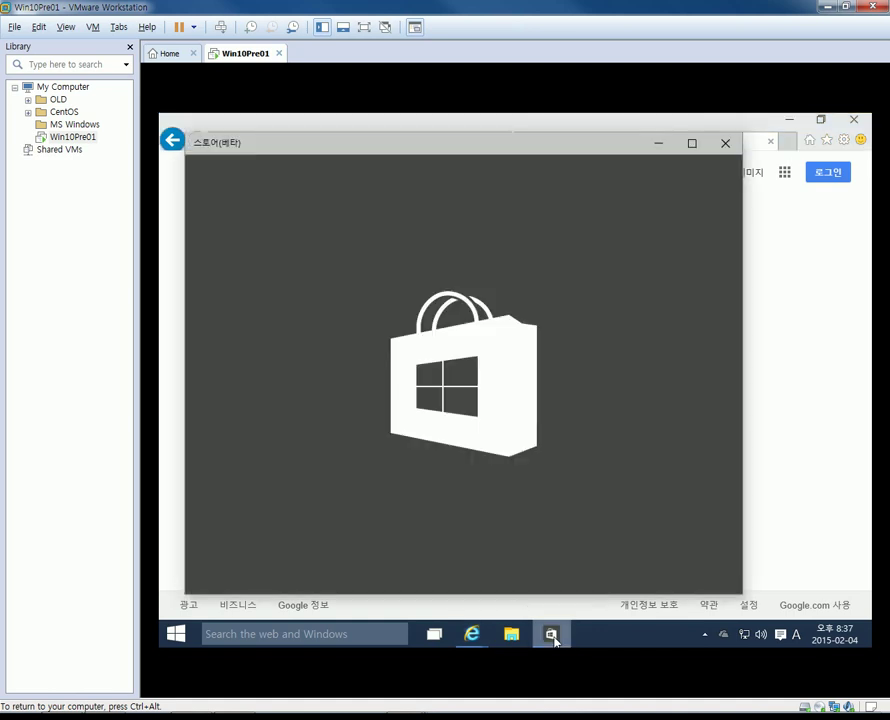
click(690, 144)
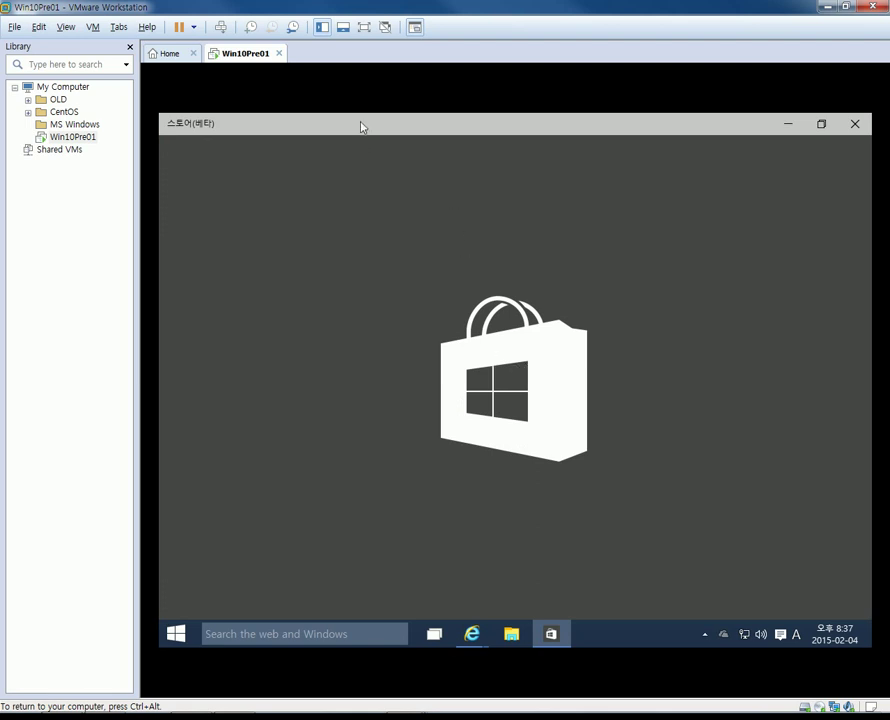
click(826, 123)
click(658, 142)
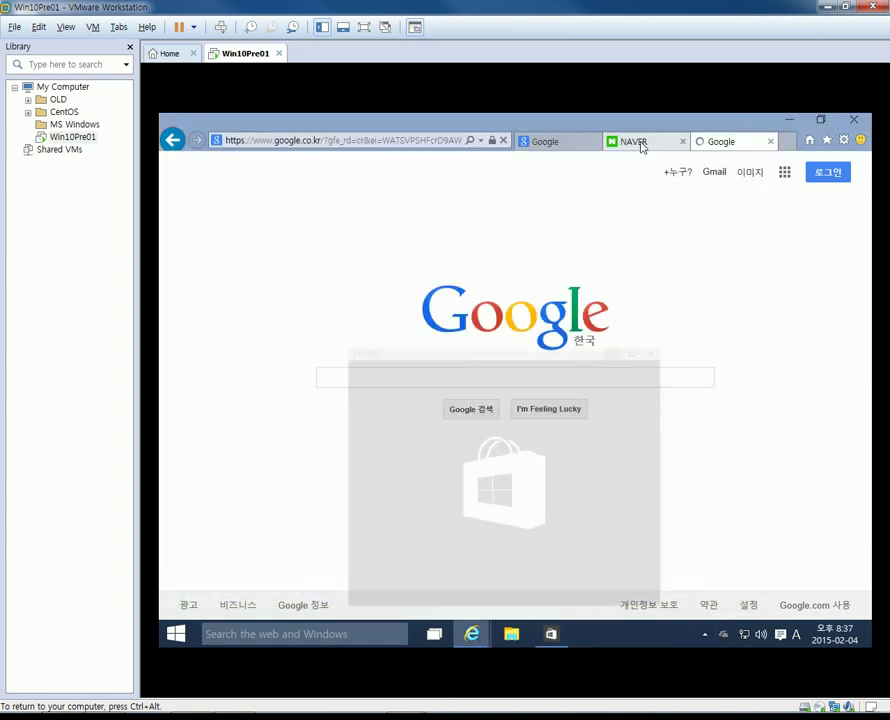
click(640, 145)
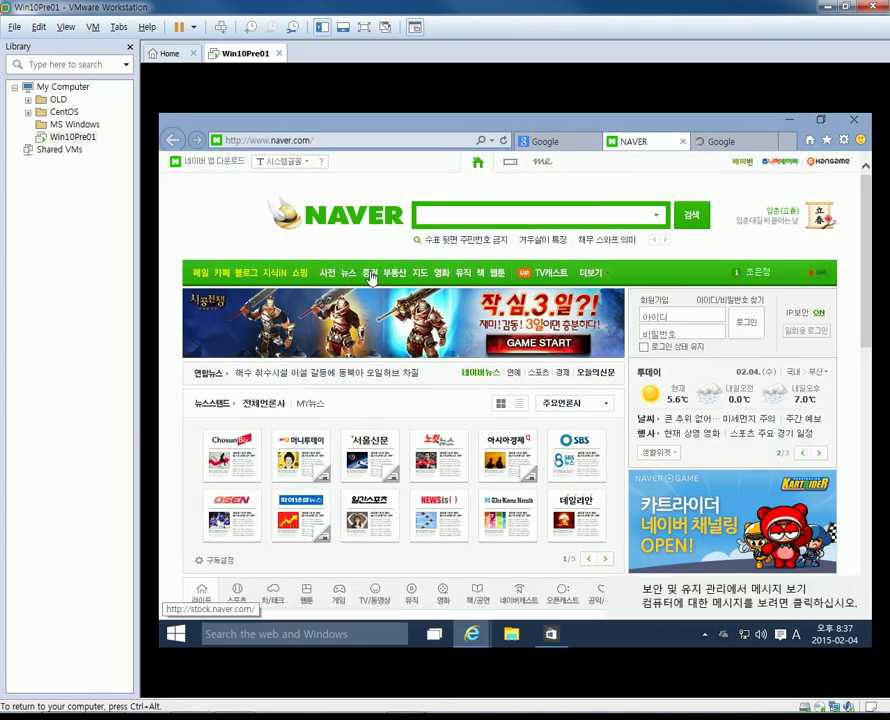
Dismiss the Security and Maintenance window, close the third Google tab and quit Internet Explorer.
click(550, 633)
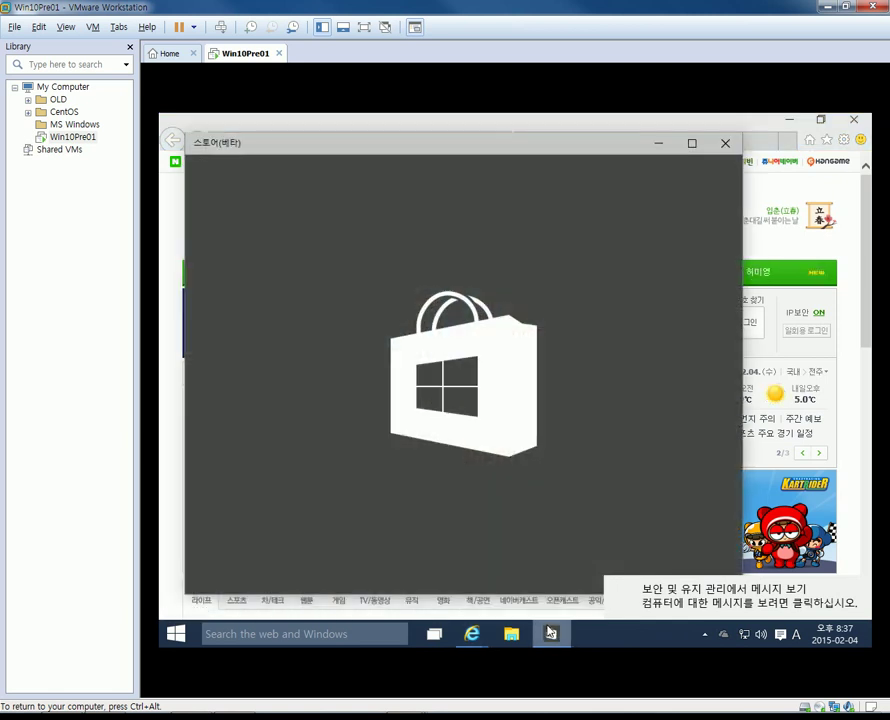
click(618, 591)
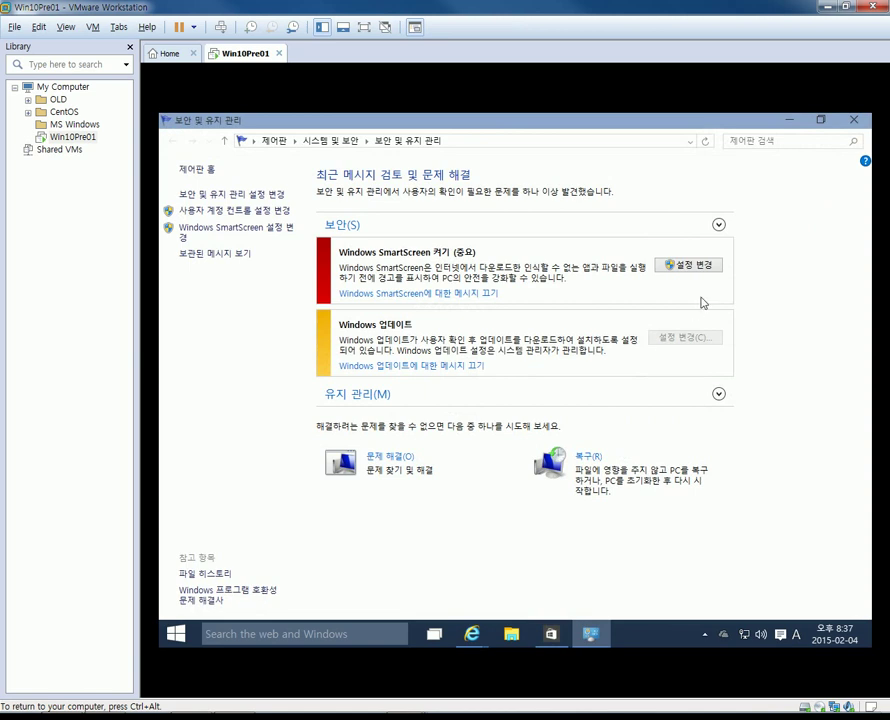
click(853, 119)
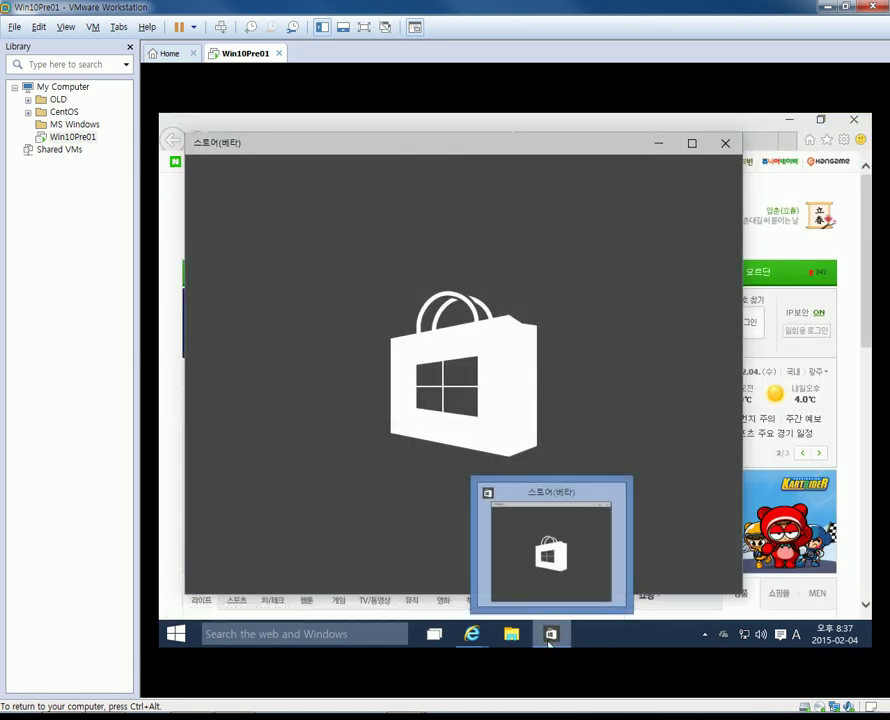
click(550, 634)
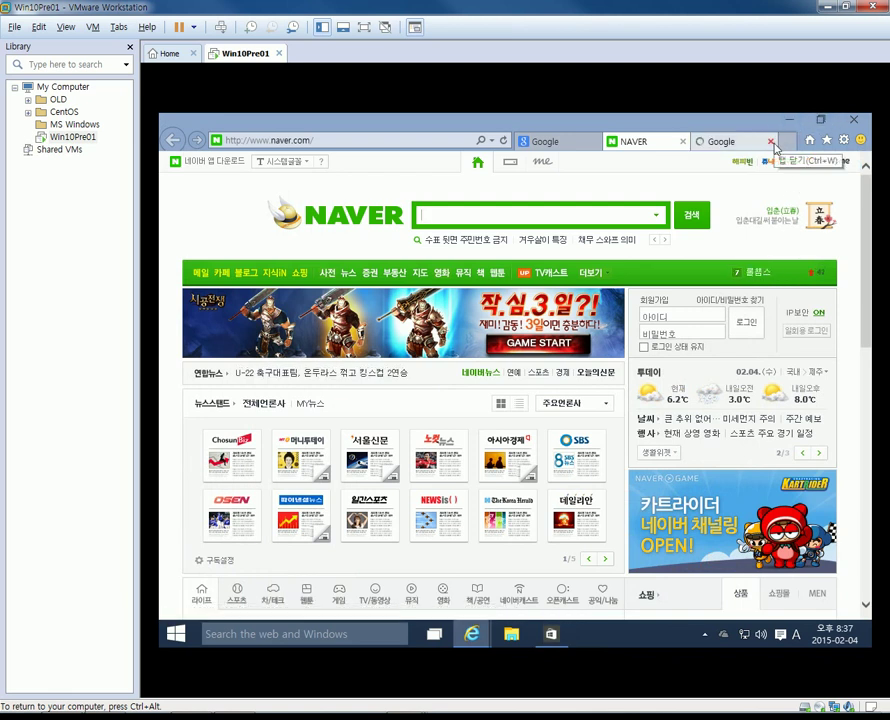
click(774, 143)
click(789, 119)
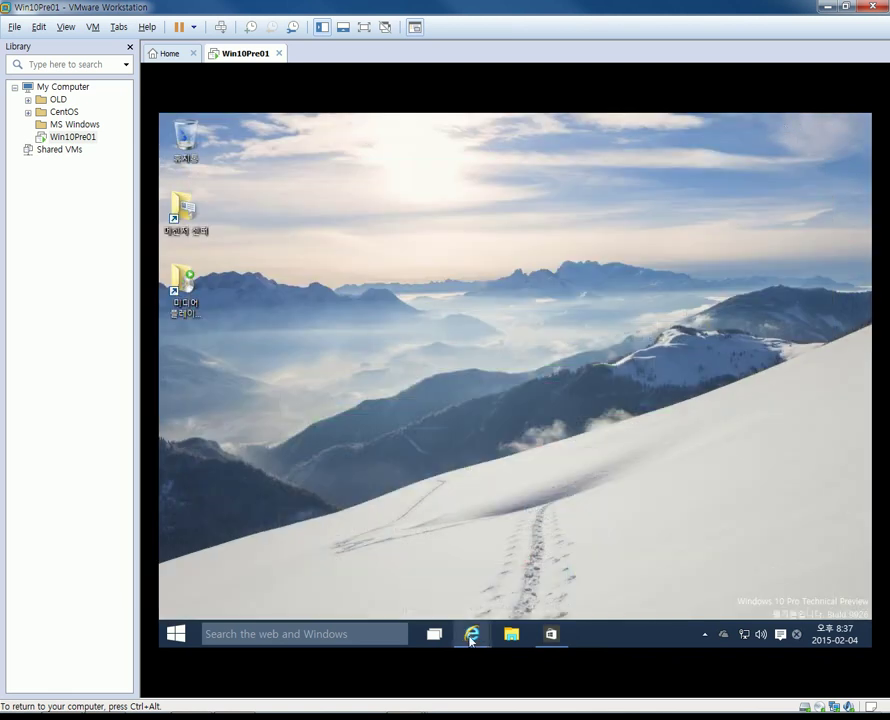
Reopen the Store app, reposition its window, and close it.
click(548, 634)
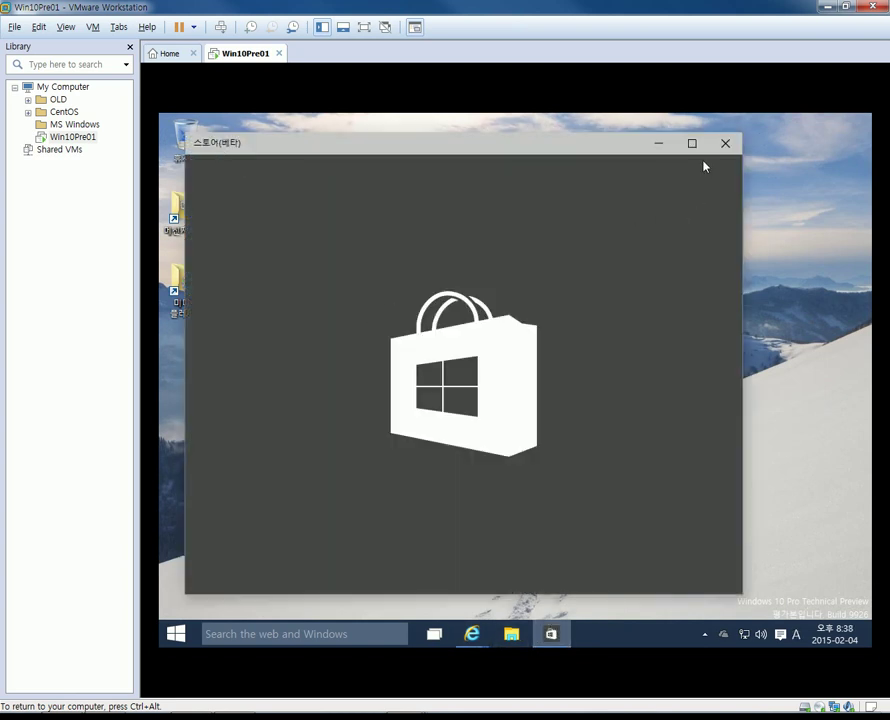
click(725, 143)
click(553, 636)
drag(298, 145, 335, 133)
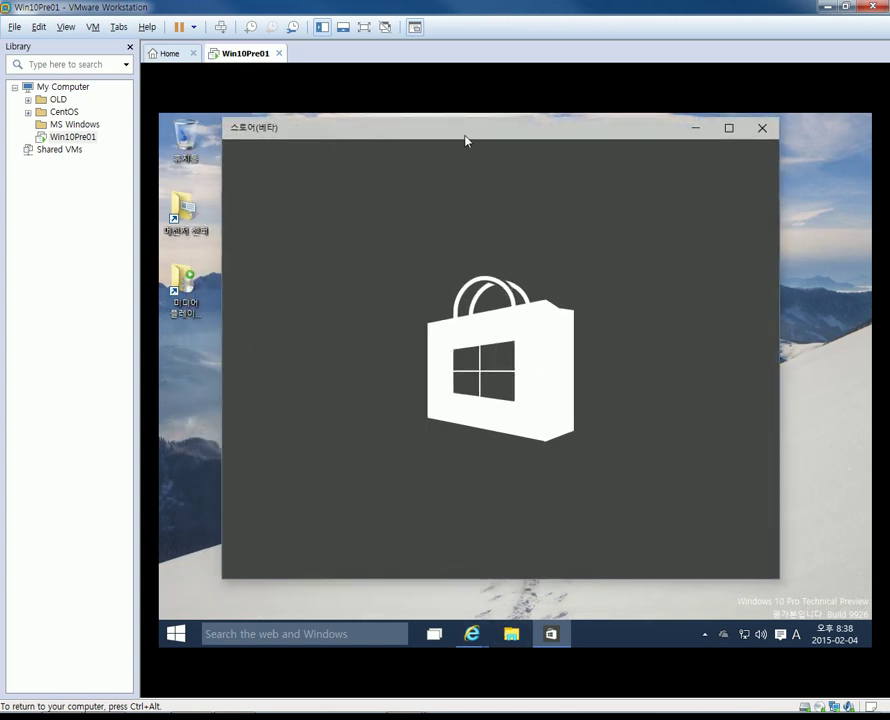
click(760, 128)
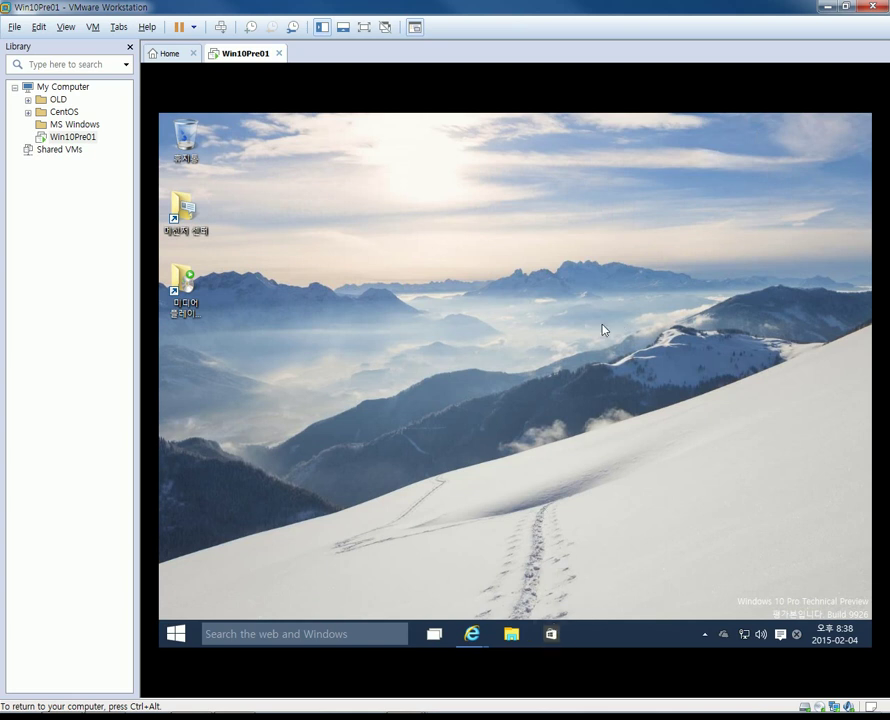
click(705, 634)
click(829, 636)
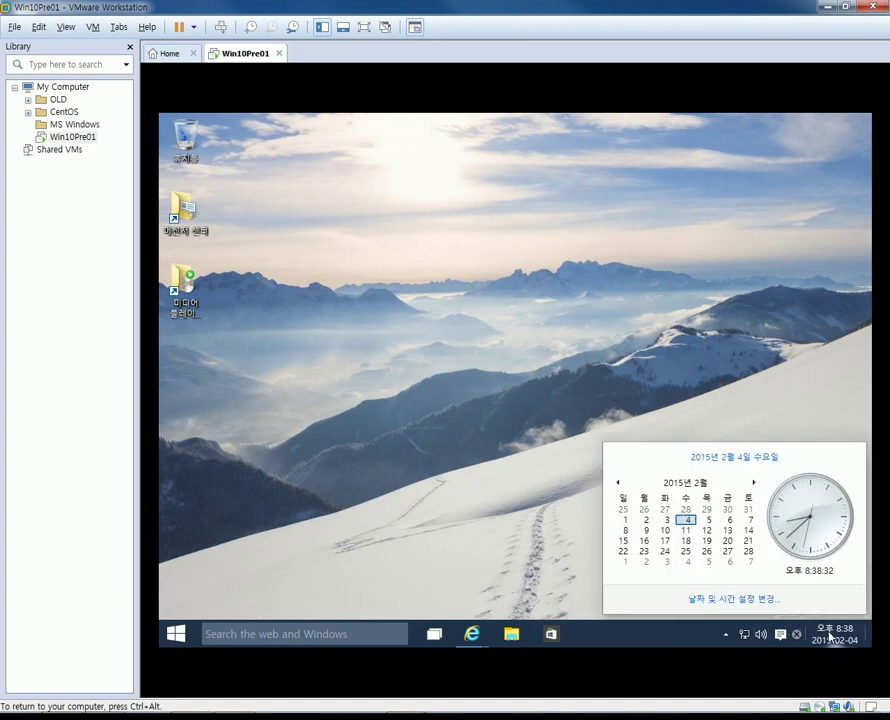
click(590, 632)
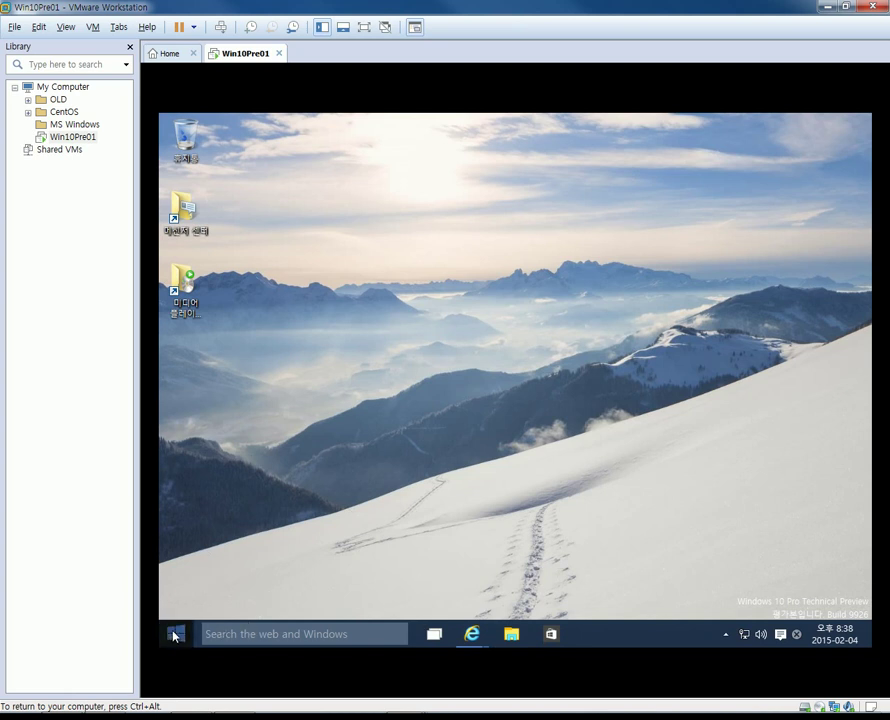
Apply the 꽃 flower theme via 개인 설정, check and close 디스플레이 settings, and open Start.
right_click(403, 263)
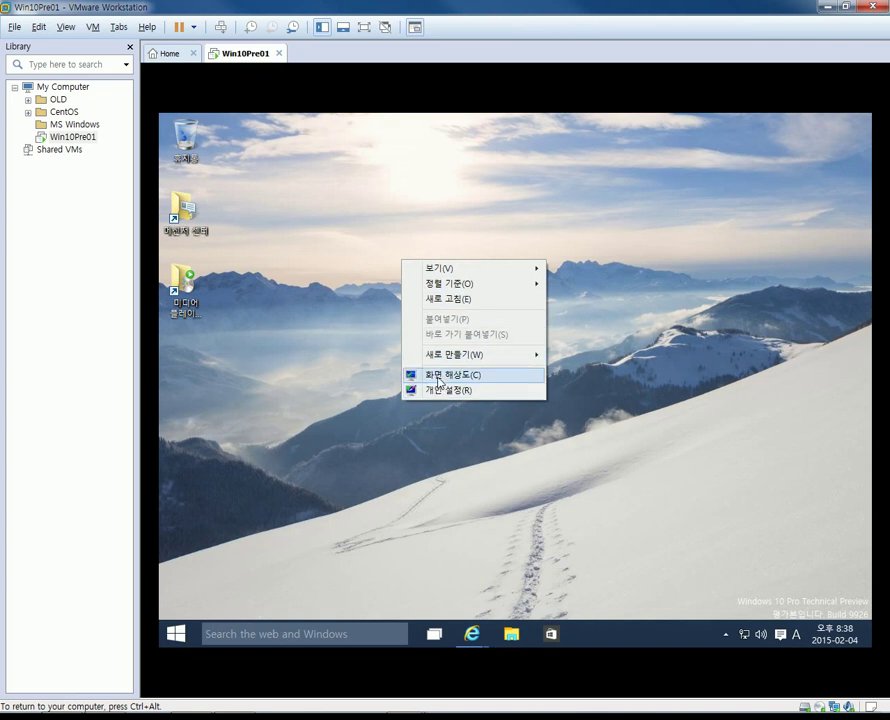
click(441, 389)
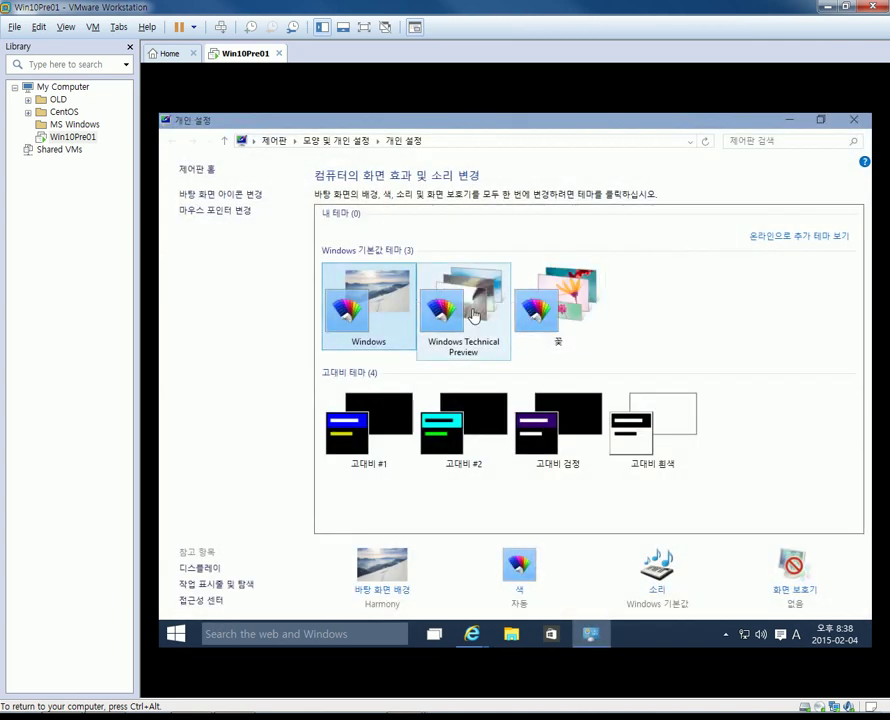
click(545, 300)
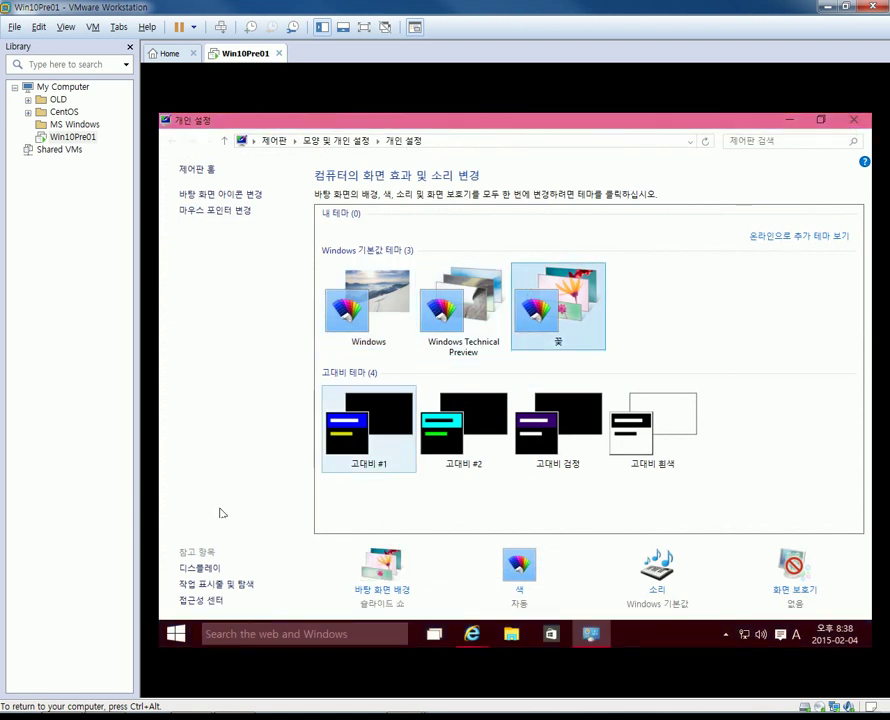
click(195, 567)
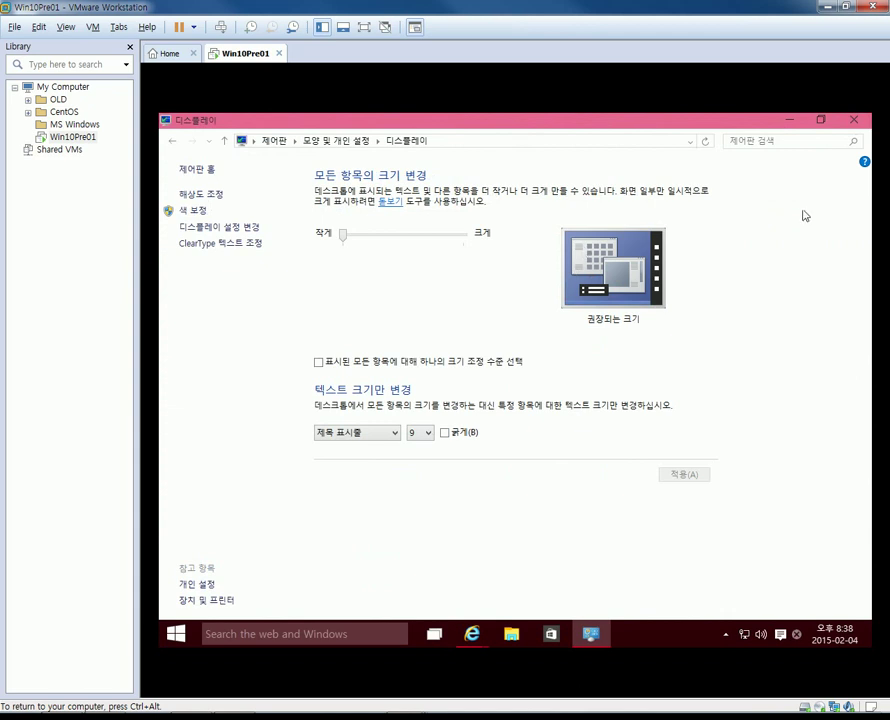
click(854, 120)
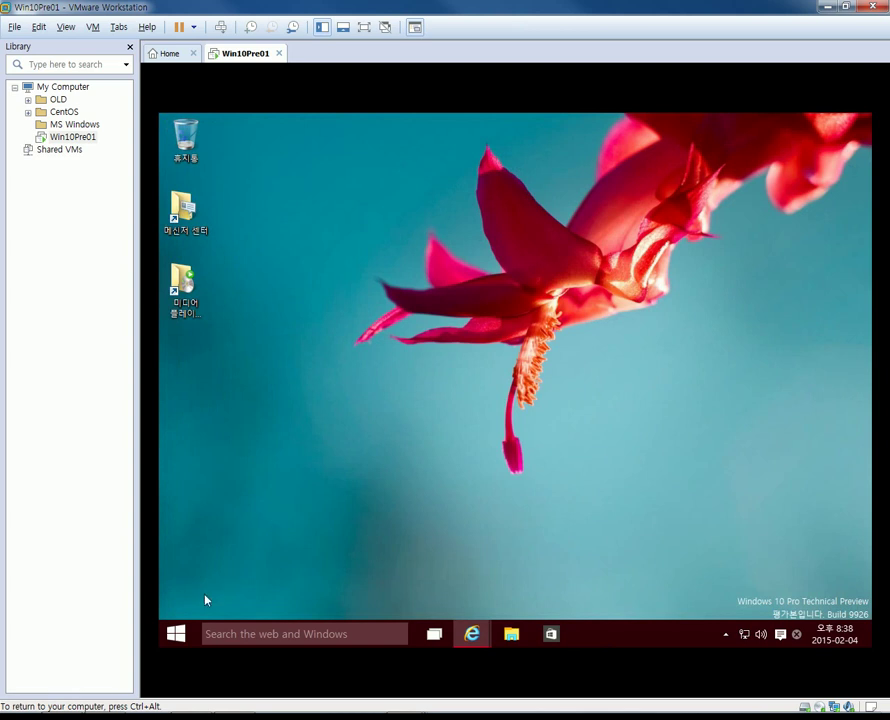
click(187, 630)
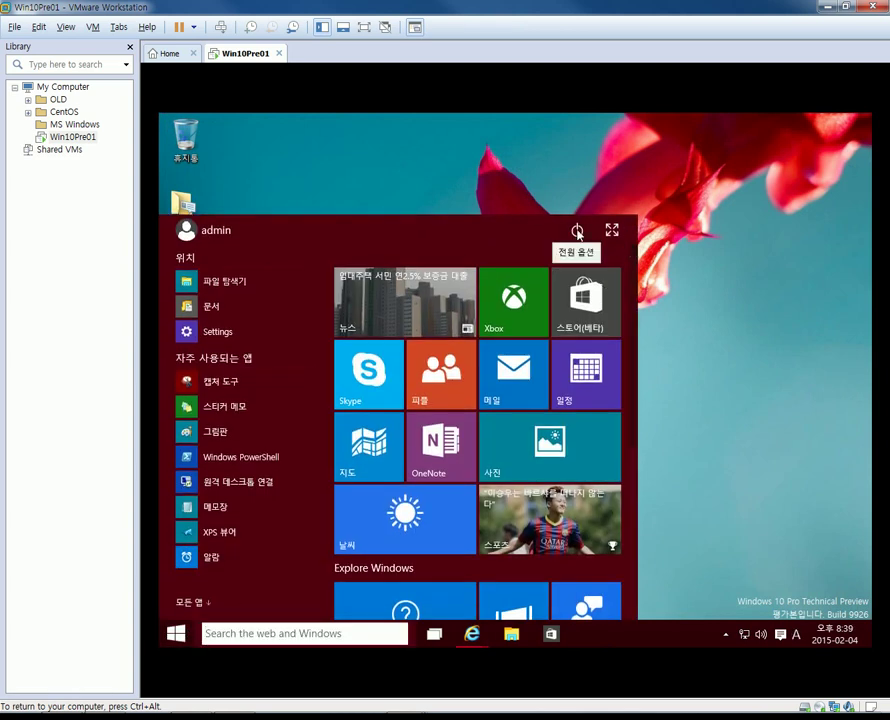
Shut down the Windows 10 guest via the Start menu power option (시스템 종료), then release input with Ctrl+Alt.
click(577, 231)
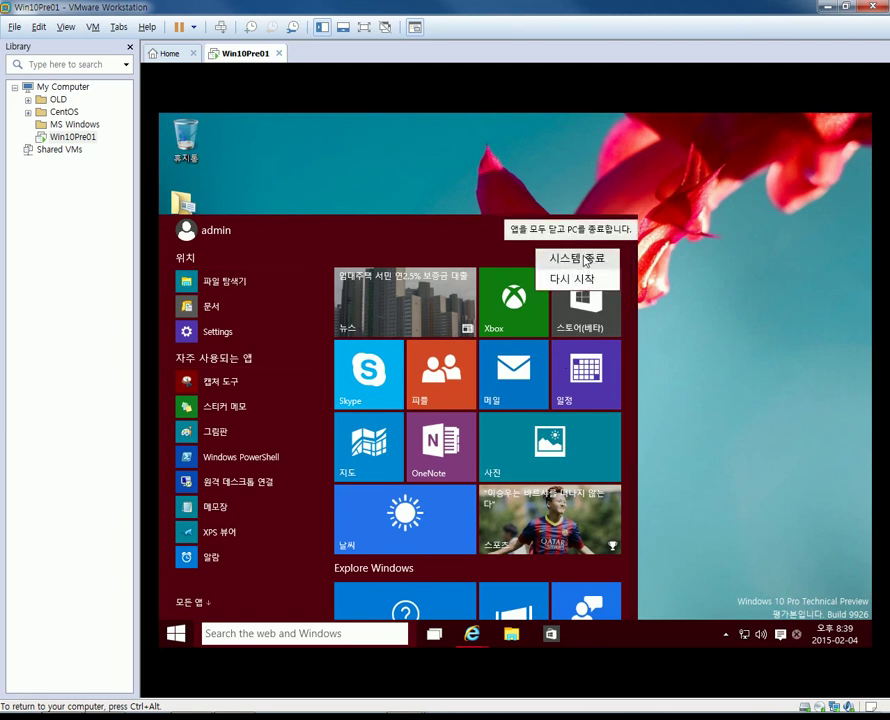
click(585, 259)
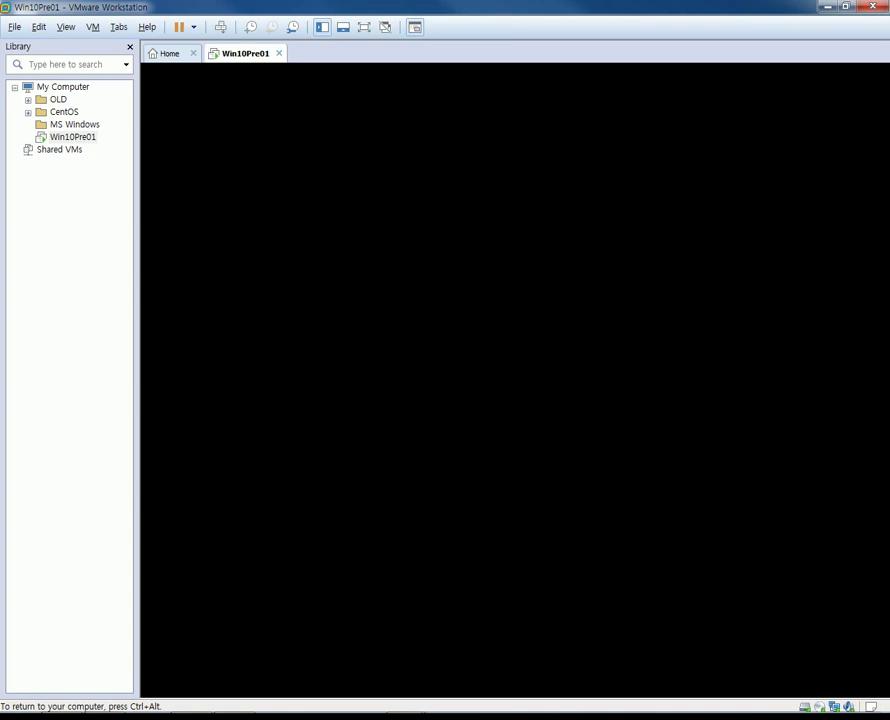
key(ctrl+alt)
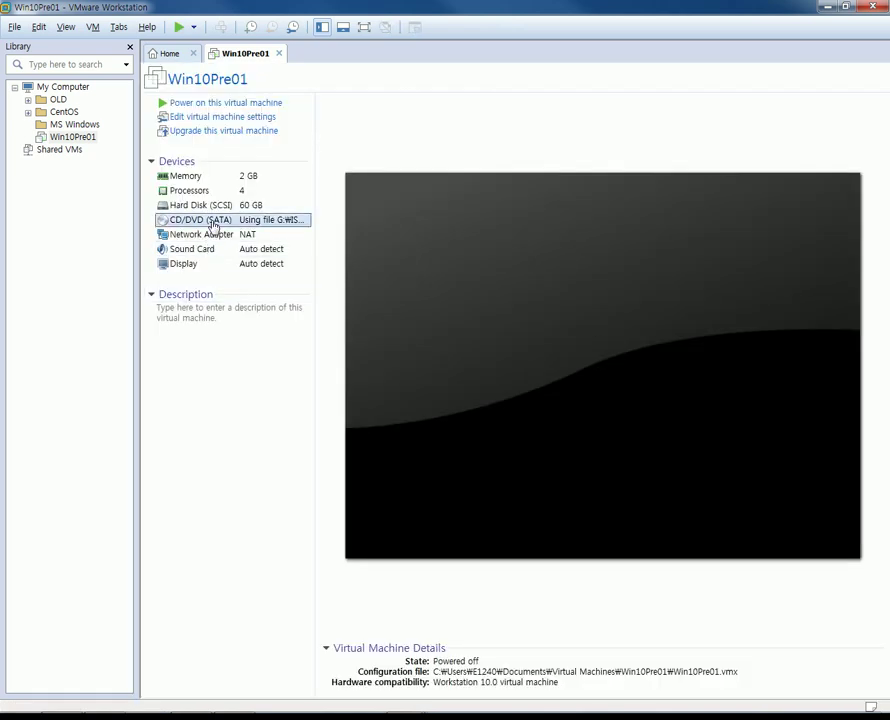
Switch CD/DVD (SATA) to Use physical drive (Auto detect), confirm, and drag Notepad back into view.
double_click(213, 220)
drag(328, 147, 456, 142)
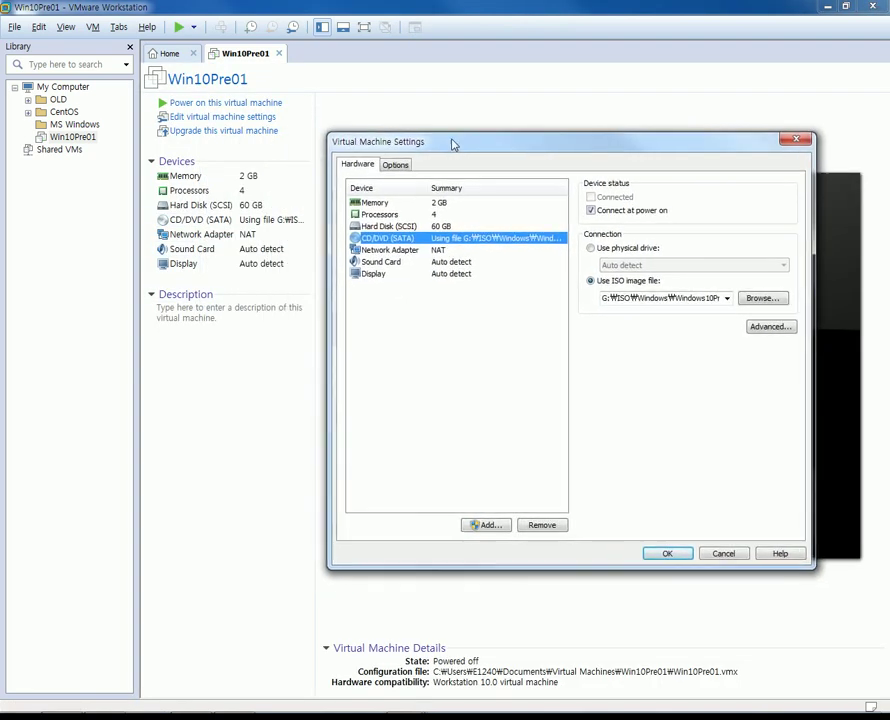
click(592, 248)
click(593, 210)
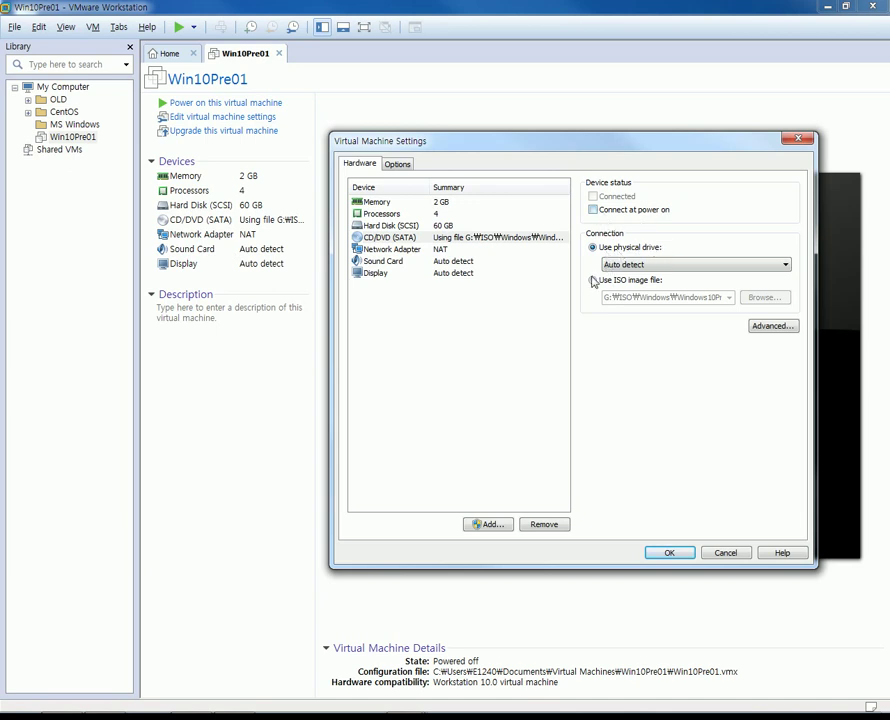
click(661, 553)
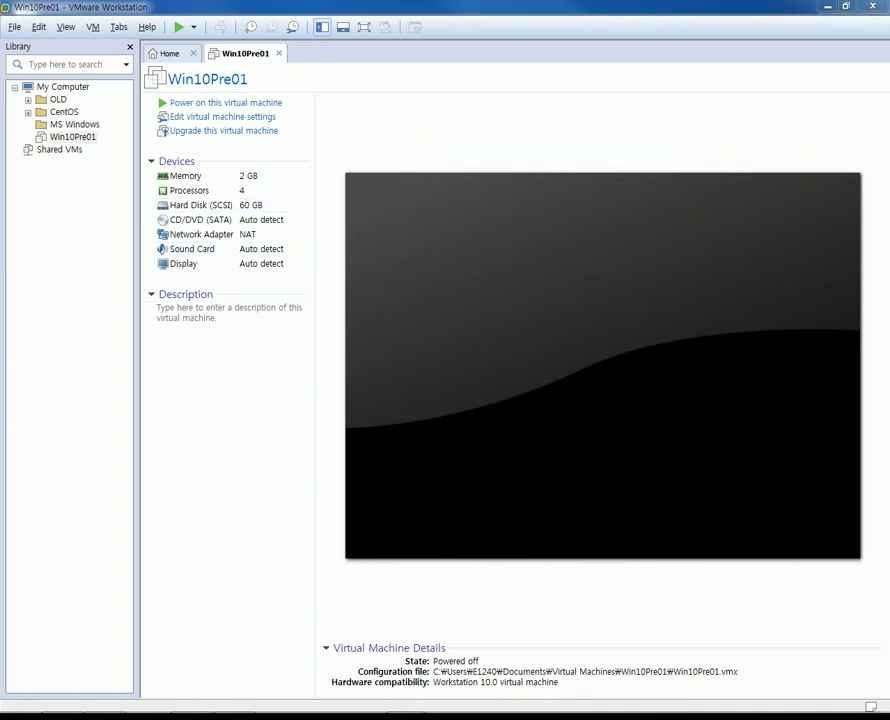
drag(889, 280, 568, 179)
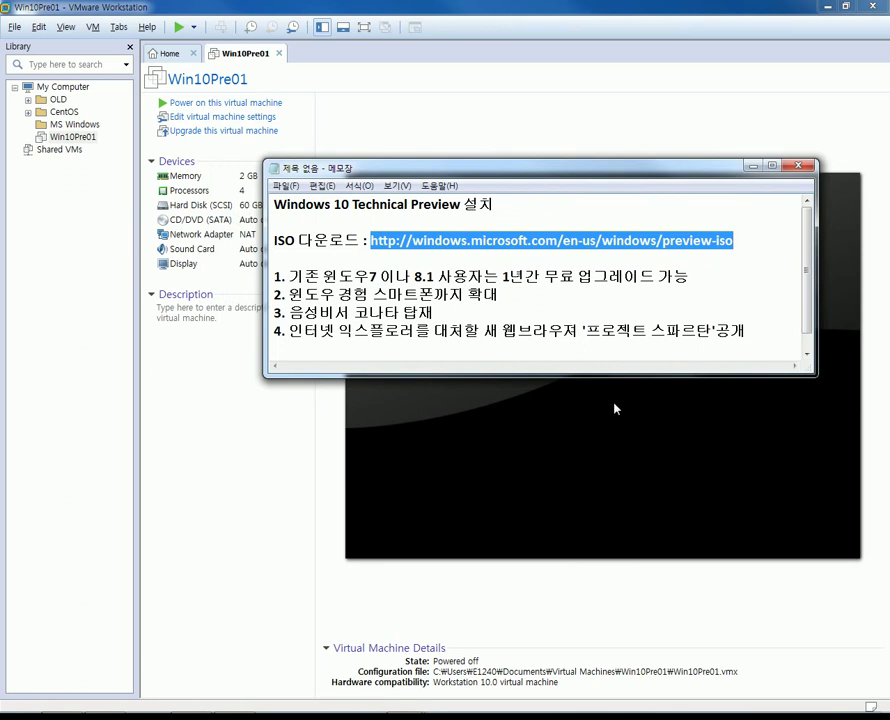